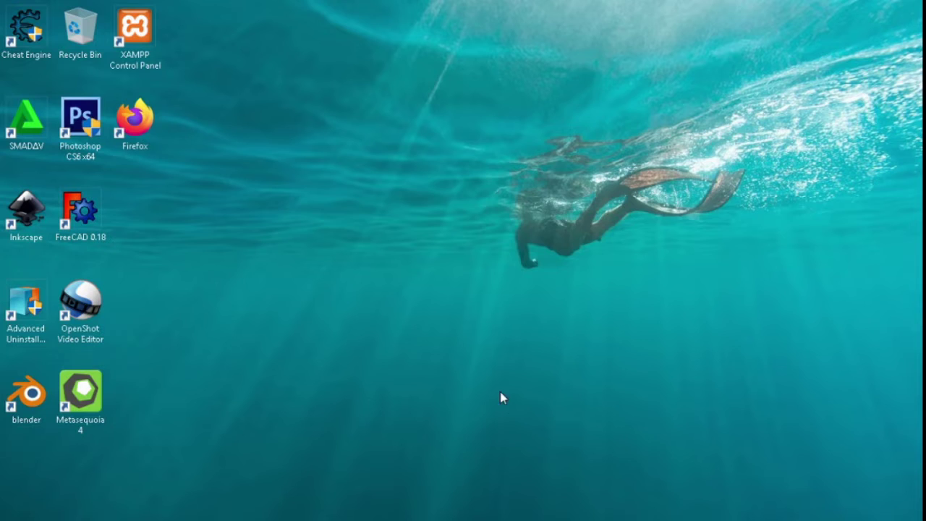
Step: Open the XAMPP Control Panel and start the Apache and MySQL modules
double_click(142, 57)
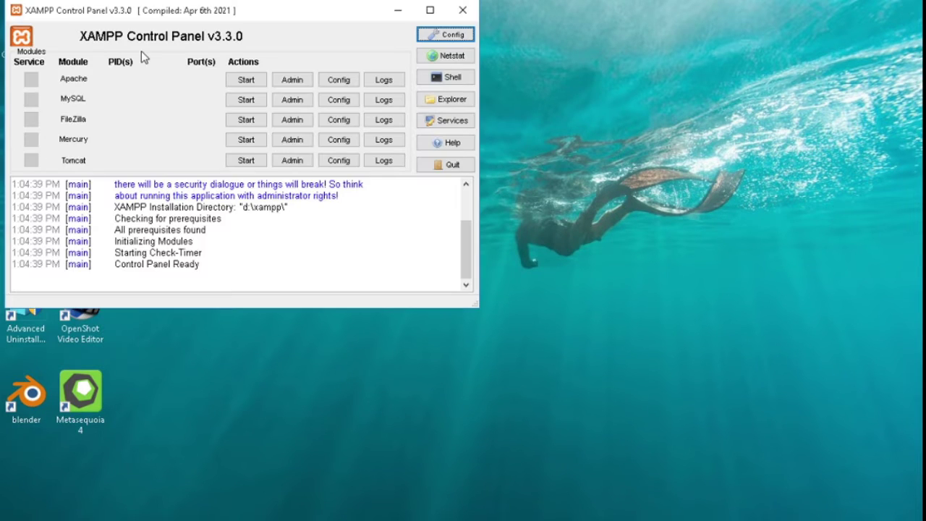
drag(222, 10, 438, 26)
click(467, 99)
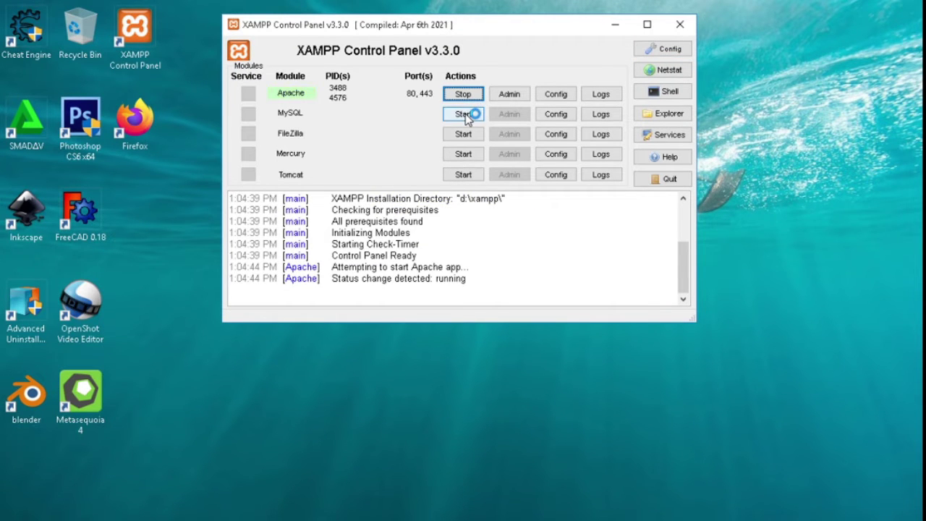
click(463, 114)
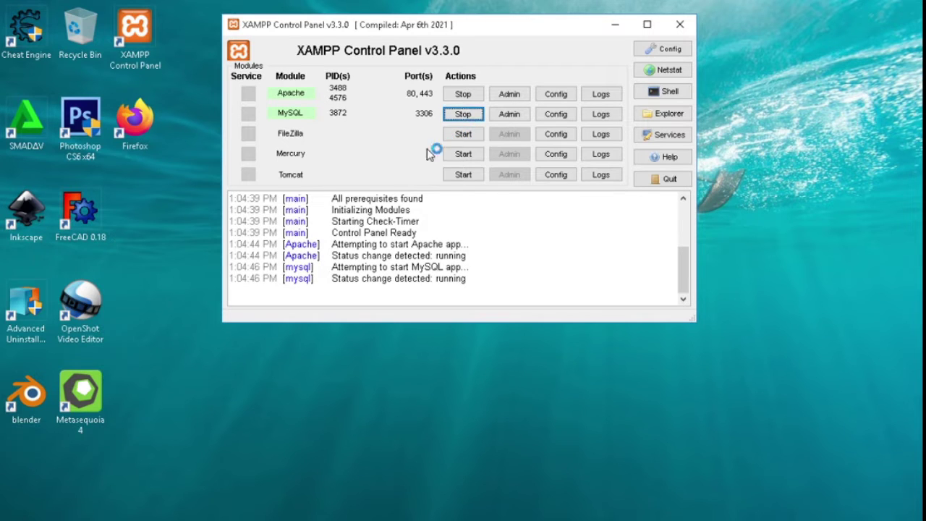
Step: Switch to Firefox, load localhost, and open phpMyAdmin from the XAMPP dashboard
double_click(132, 123)
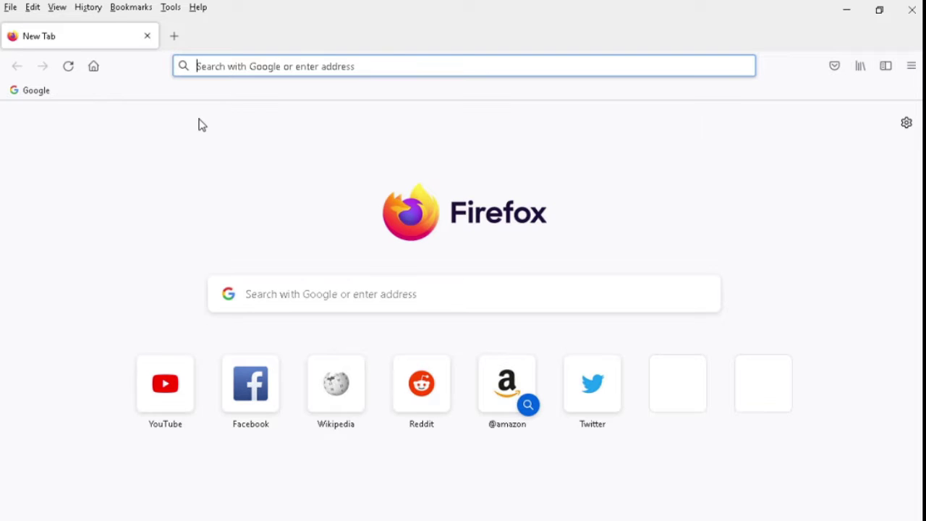
text(localh)
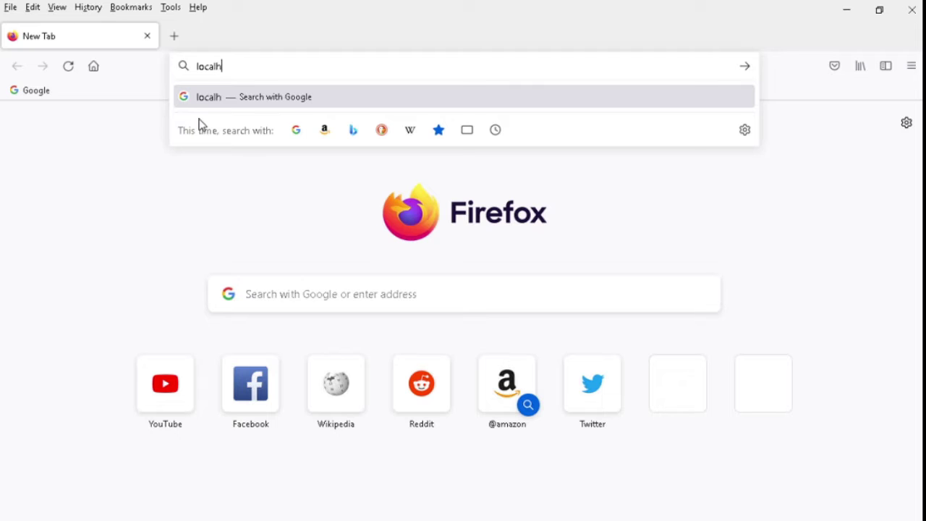
text(ost)
key(Return)
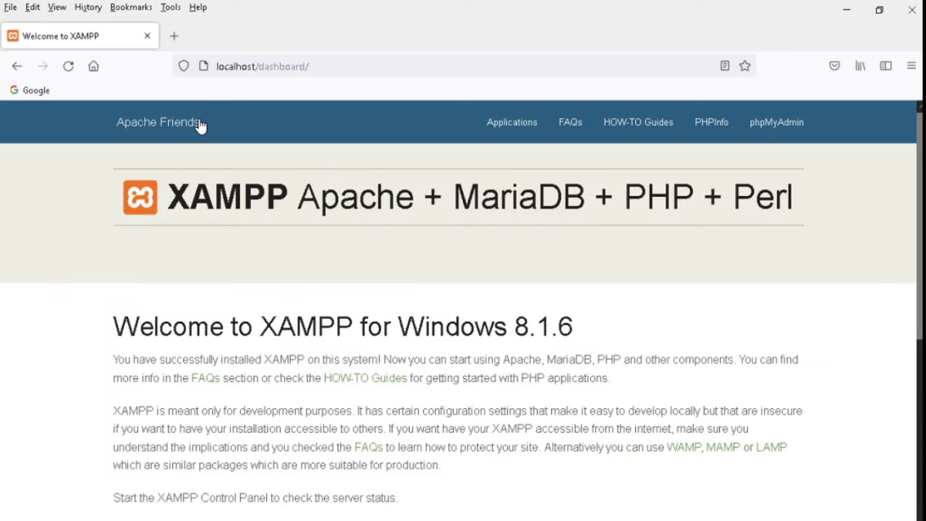
click(763, 133)
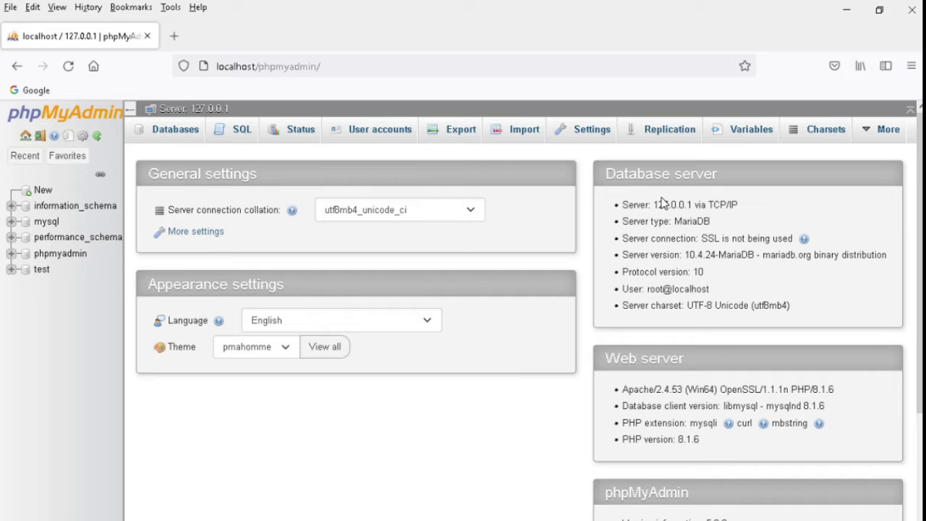
Step: Create a new database named dbpenggajian with the default collation
click(159, 139)
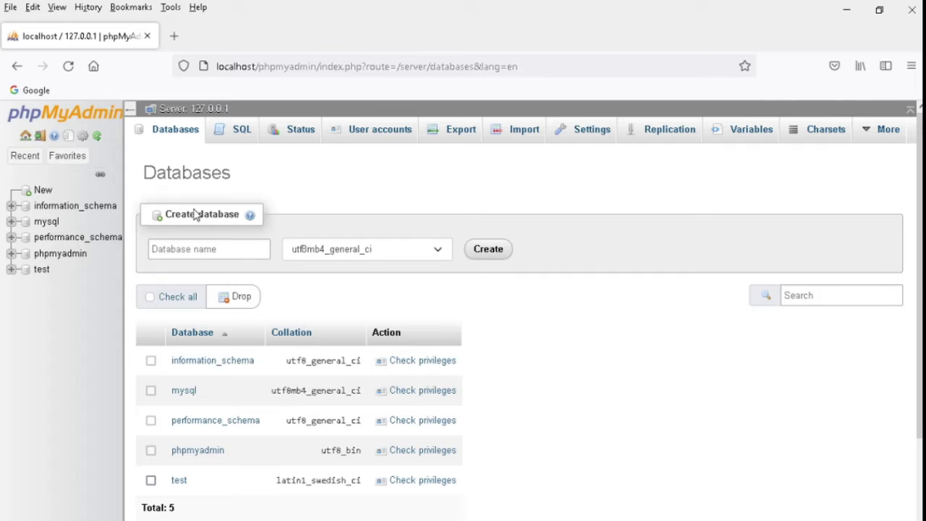
click(205, 249)
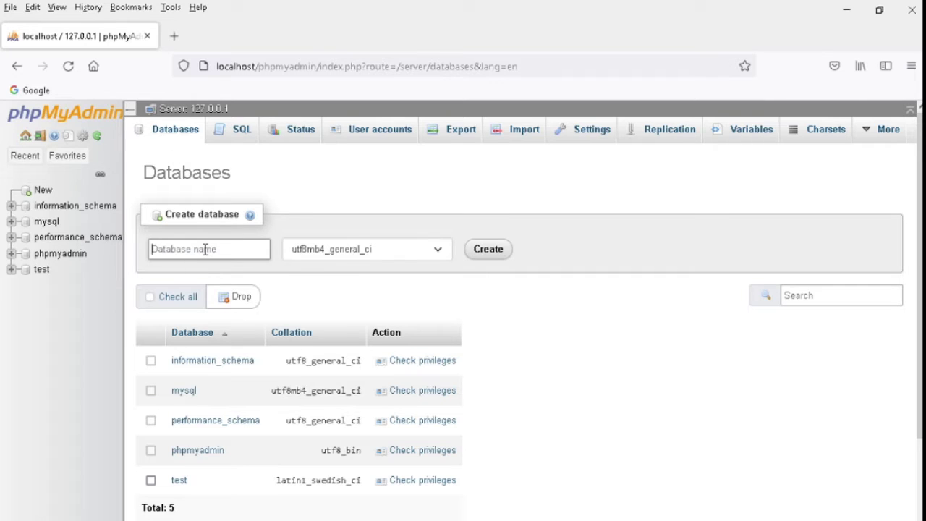
text(dbpenggajian)
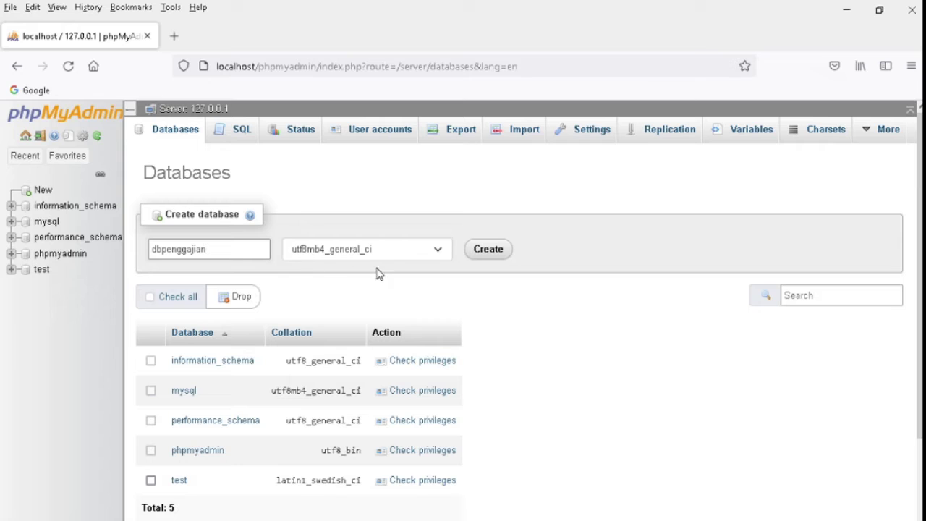
click(477, 253)
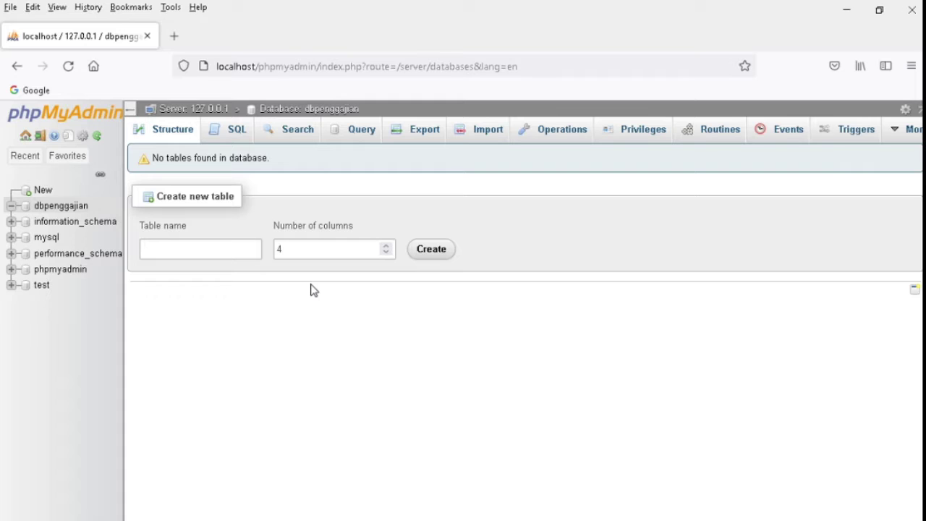
Step: Create a new table named pegawai with 5 columns in the dbpenggajian database
click(386, 246)
click(230, 251)
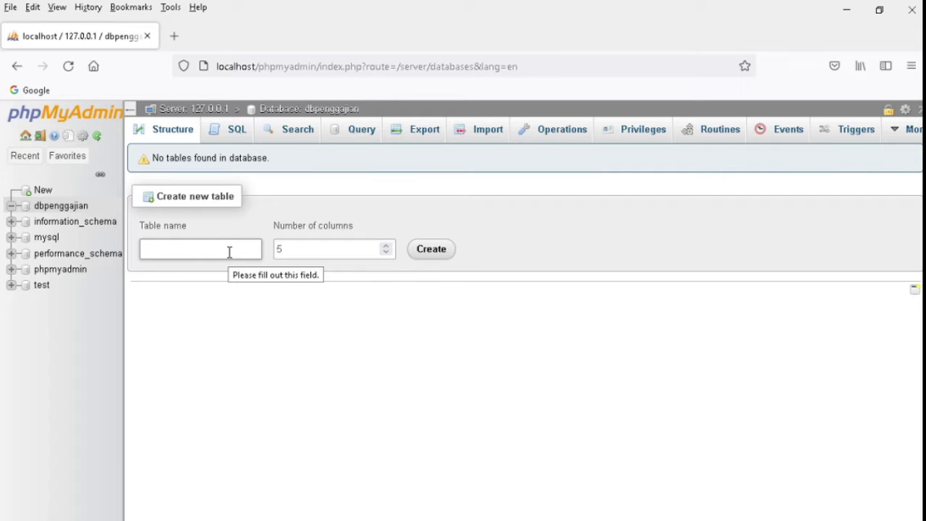
text(pegawai)
click(441, 253)
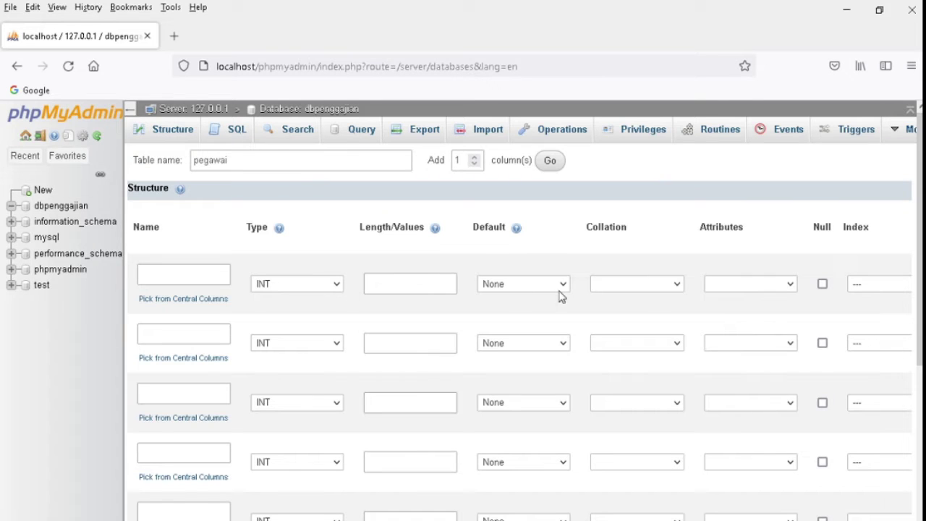
Step: Name the first column of the pegawai table Nip and set its type to CHAR
scroll(920, 357, down, 2)
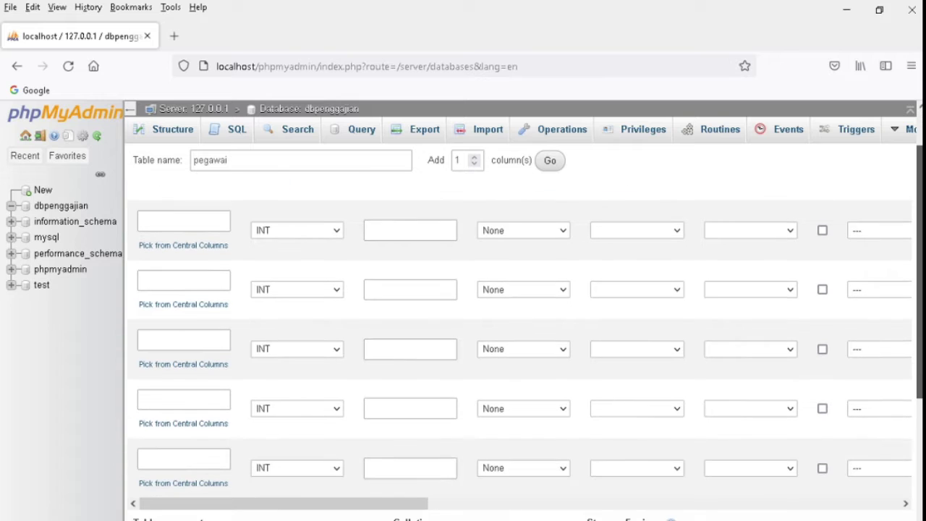
scroll(920, 356, up, 1)
click(183, 239)
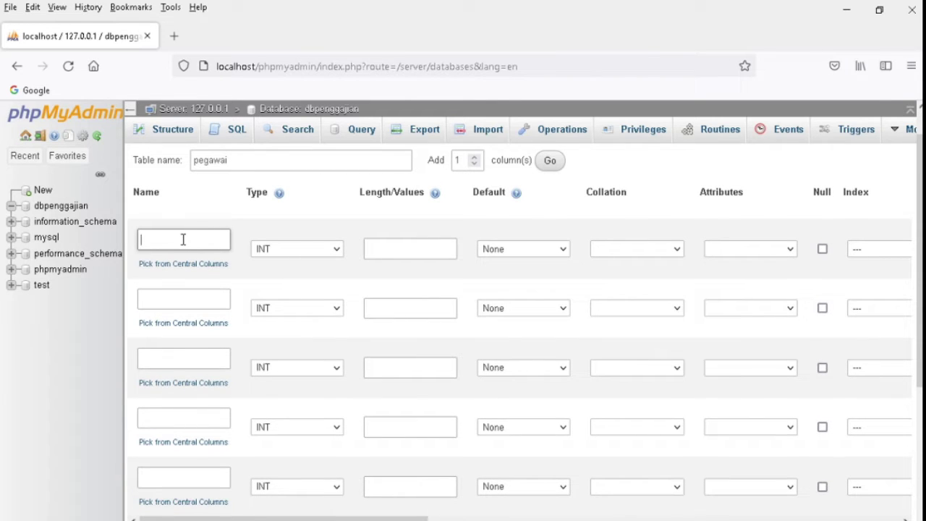
text(Nip)
click(271, 254)
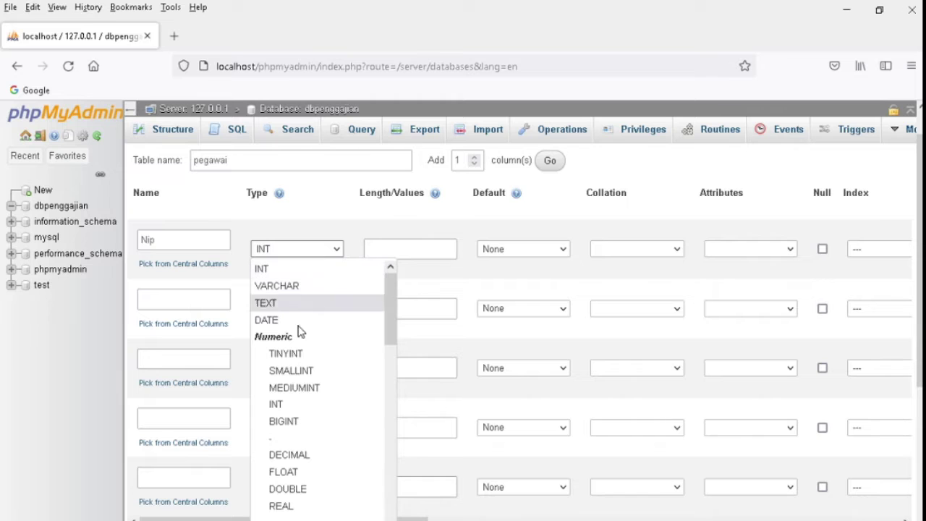
drag(393, 342, 393, 437)
click(321, 398)
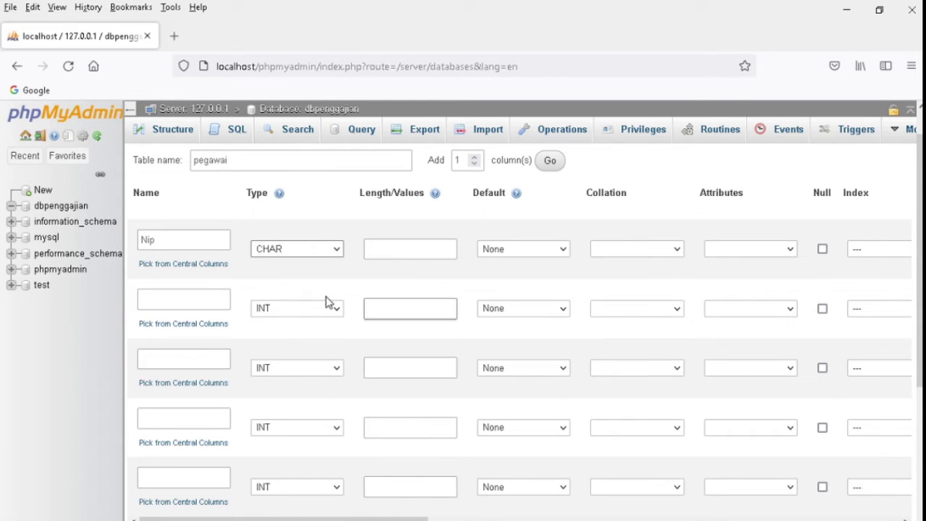
Step: Name the second column Nama and the third column Jk5 in the pegawai table
click(203, 307)
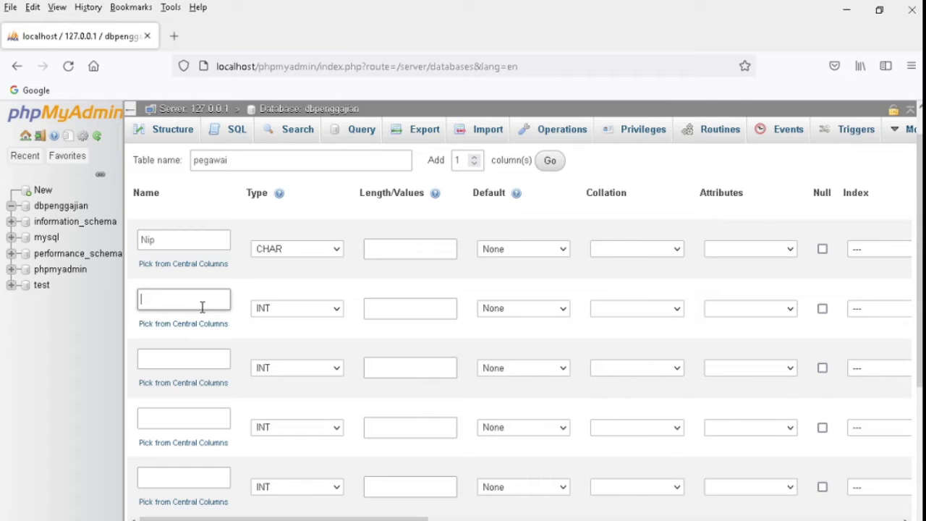
text(Nama)
click(202, 359)
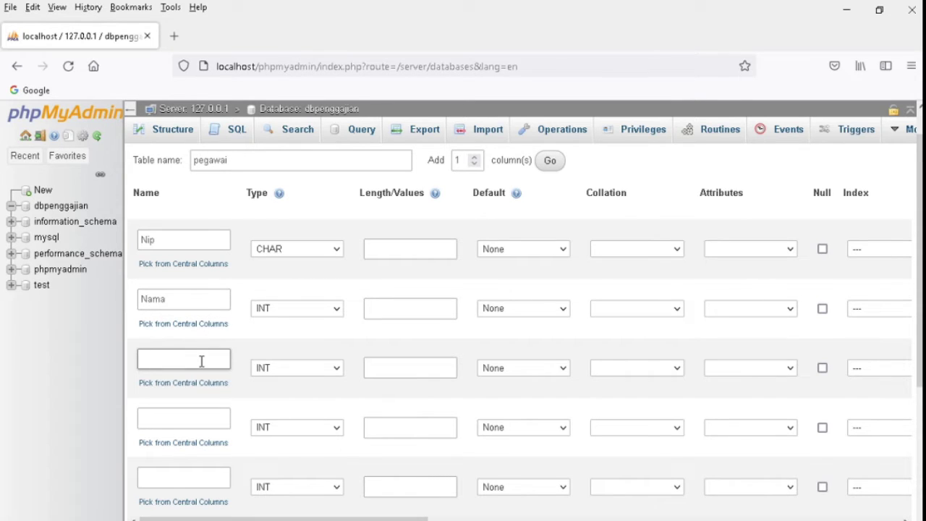
text(Jk5)
click(196, 419)
text(555555555555433333)
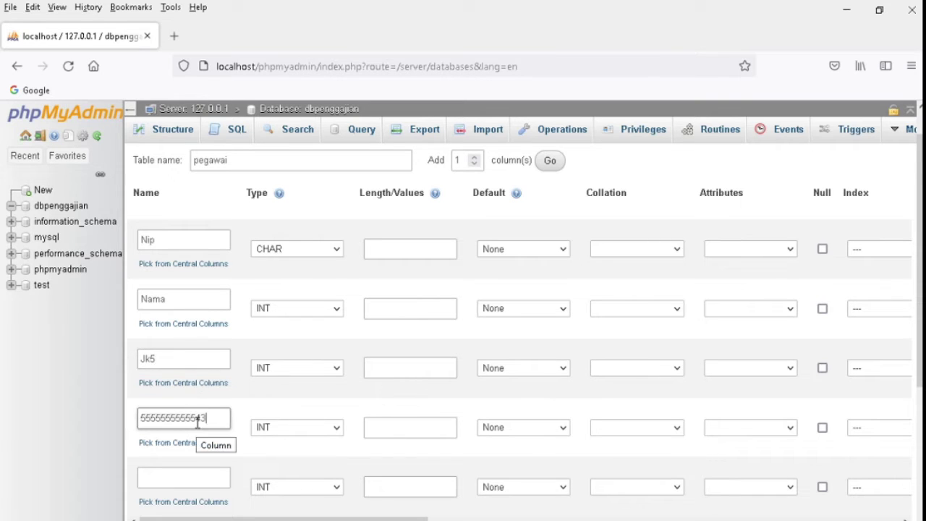
key(BackSpace)
key(BackSpace)
key(BackSpace)
key(BackSpace)
key(BackSpace)
key(BackSpace)
key(BackSpace)
key(BackSpace)
key(BackSpace)
key(BackSpace)
key(BackSpace)
key(BackSpace)
key(BackSpace)
key(BackSpace)
key(BackSpace)
key(BackSpace)
key(BackSpace)
key(BackSpace)
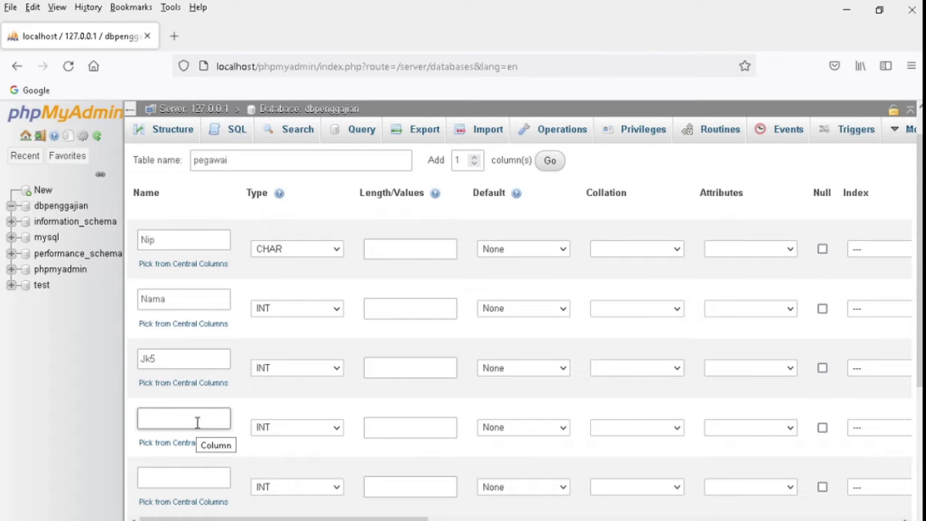
Step: Name the fourth column Alt and the fifth column Status in the pegawai table
text(Alt)
click(177, 481)
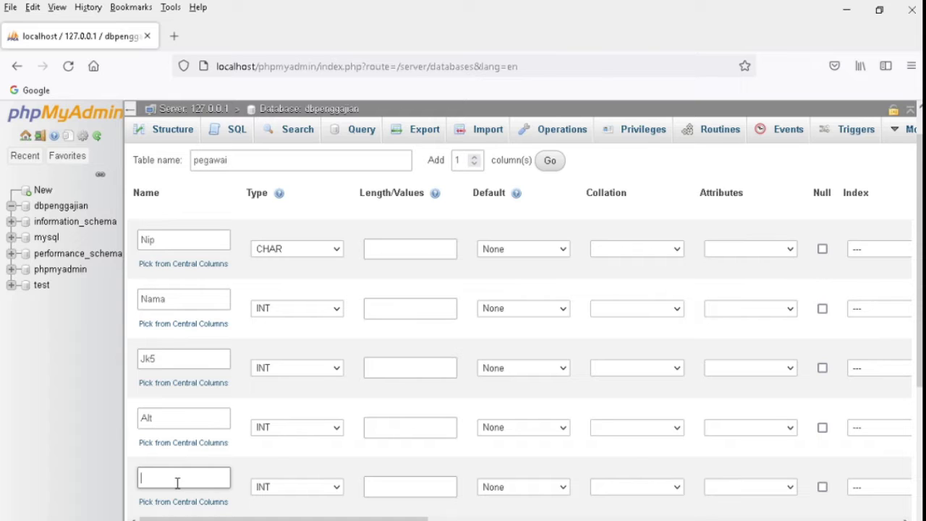
text(Status)
Step: Set the type of the Nama, Jk5, Alt and Status columns to VARCHAR
click(316, 314)
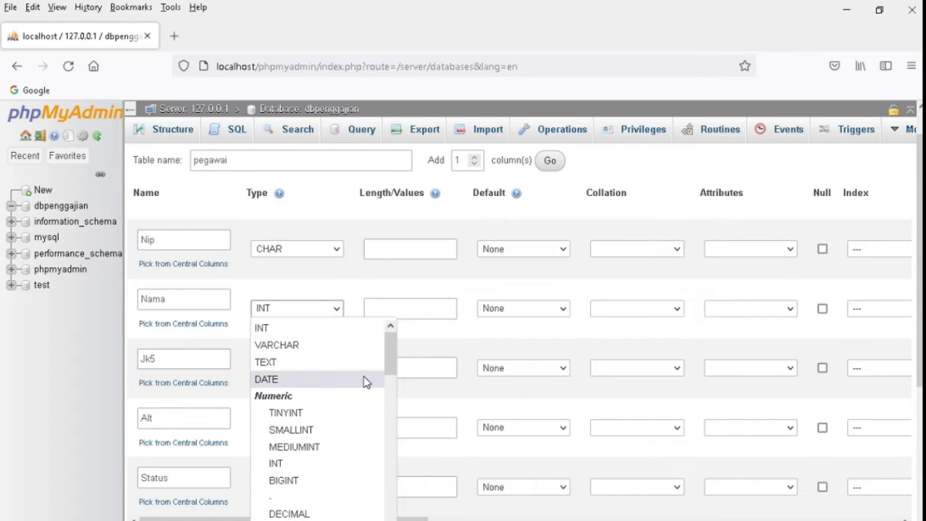
drag(391, 368, 386, 450)
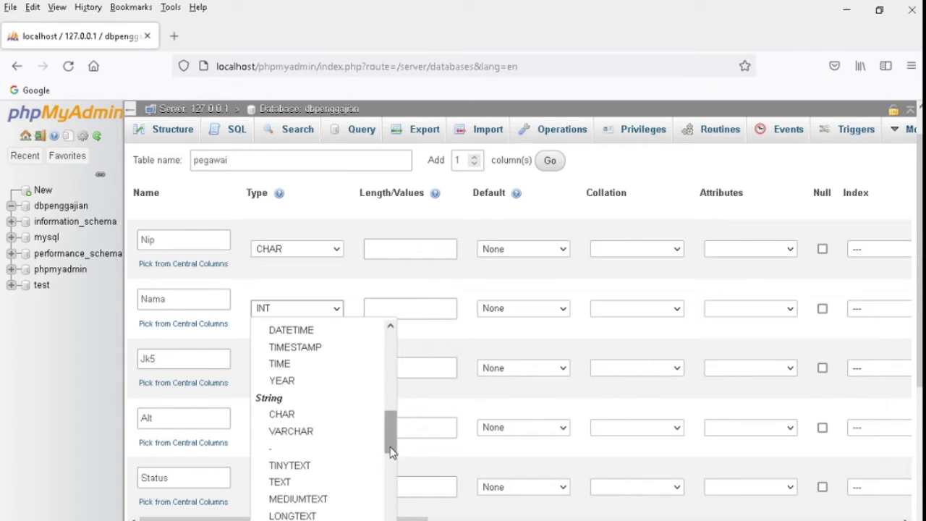
click(329, 432)
click(320, 371)
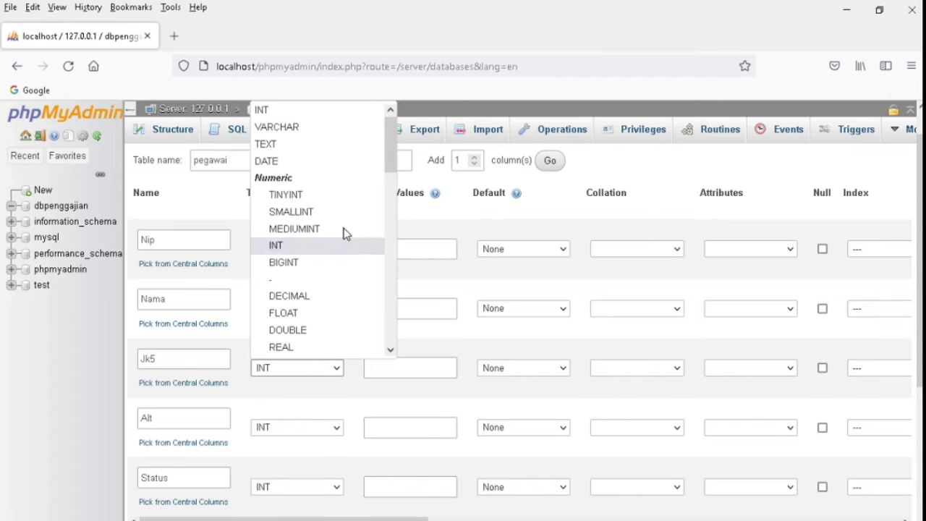
click(340, 138)
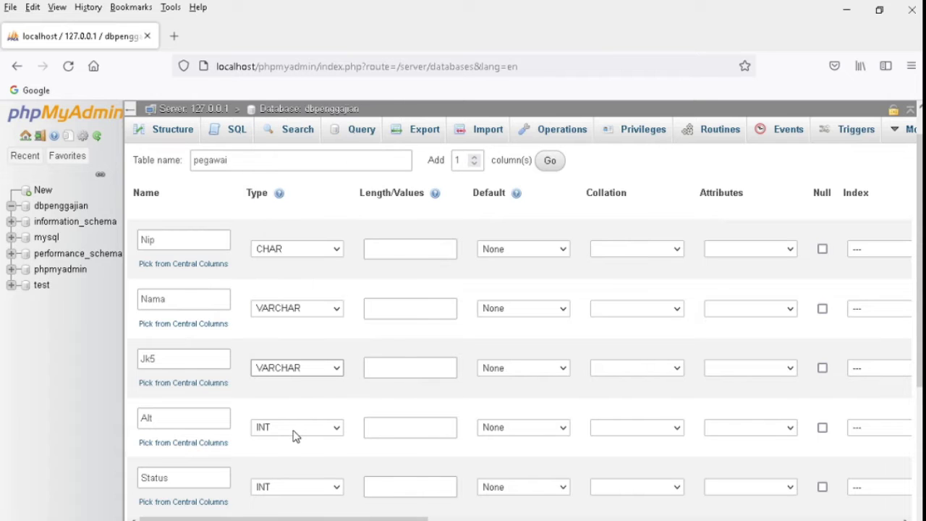
click(296, 431)
scroll(333, 145, up, 1)
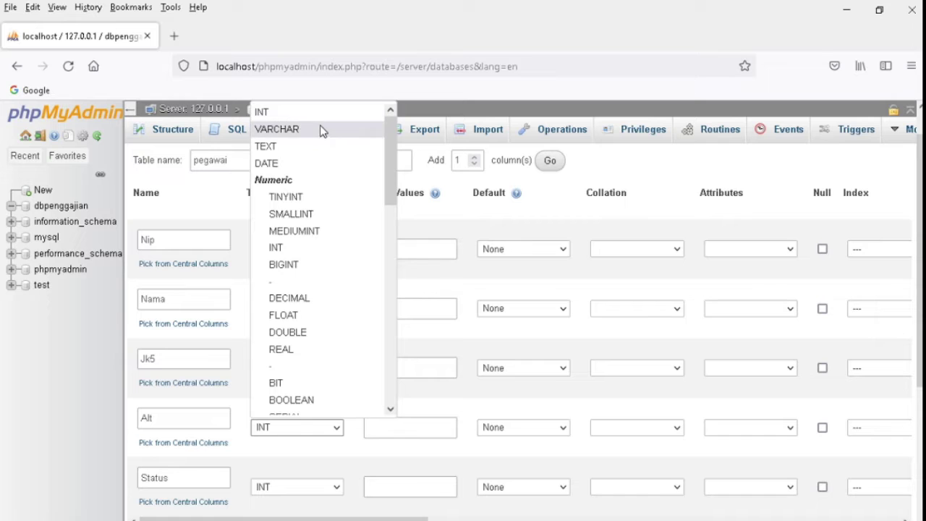
click(322, 128)
click(312, 495)
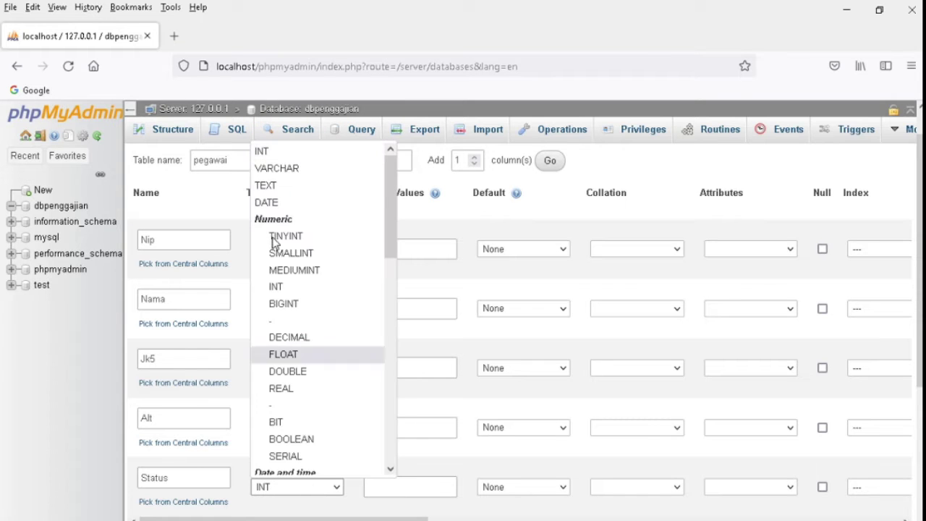
click(285, 168)
Step: Set the column lengths to 9 for Nip, 35 for Nama, 15 for Jk5, 35 for Alt and 15 for Status
click(417, 254)
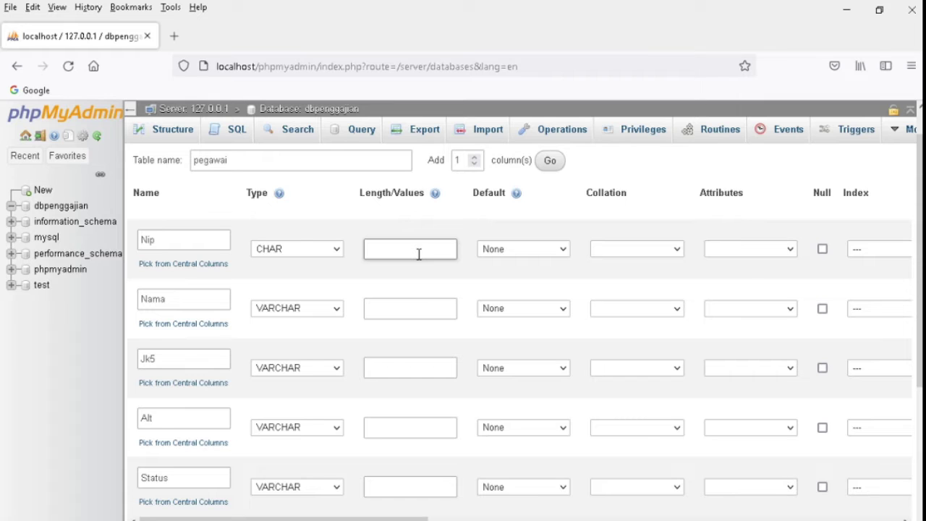
text(9)
click(418, 301)
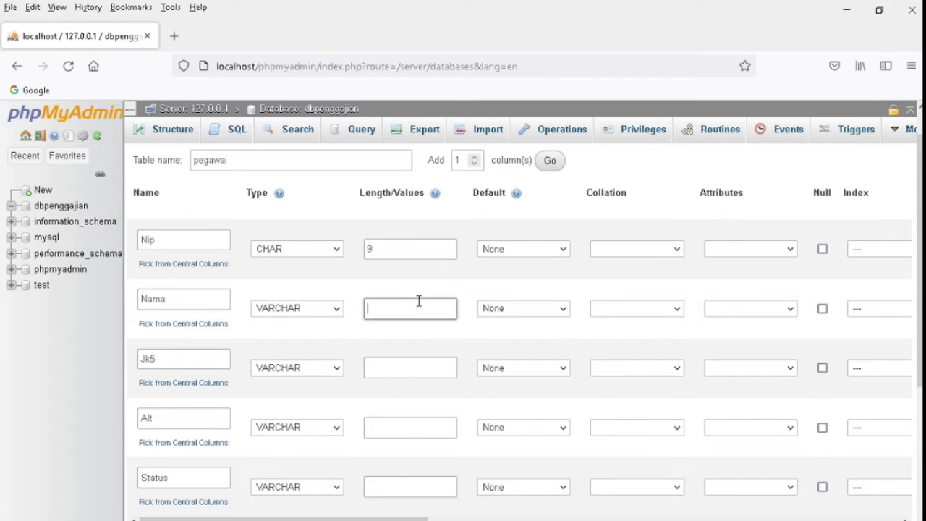
text(35)
click(420, 367)
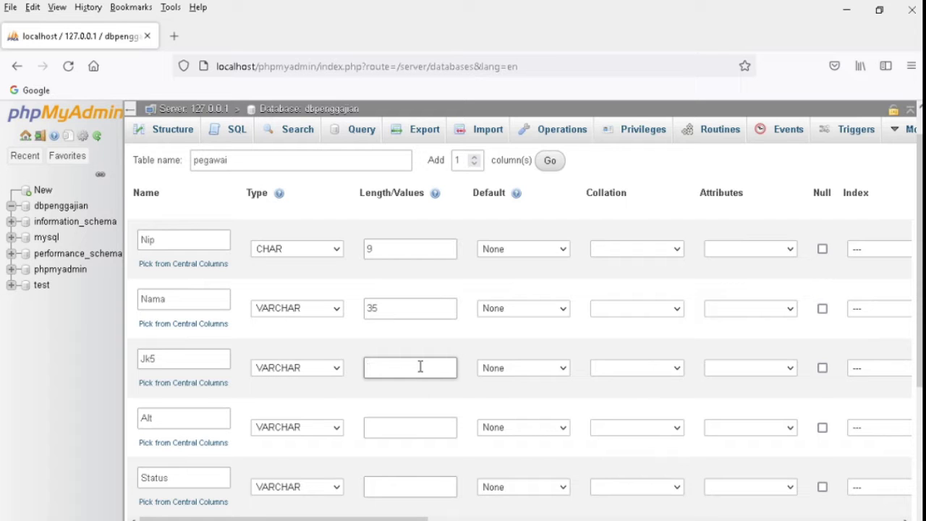
text(15)
click(424, 418)
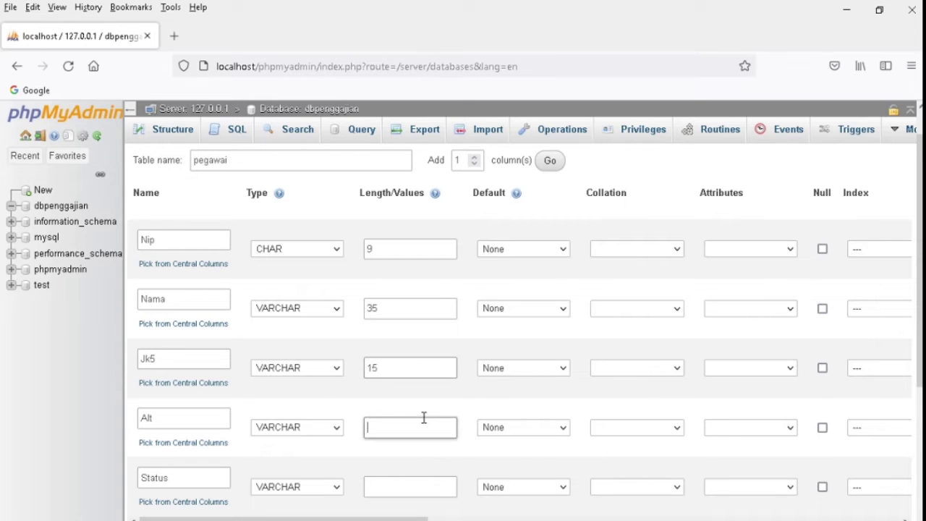
text(2)
key(BackSpace)
text(35)
click(421, 487)
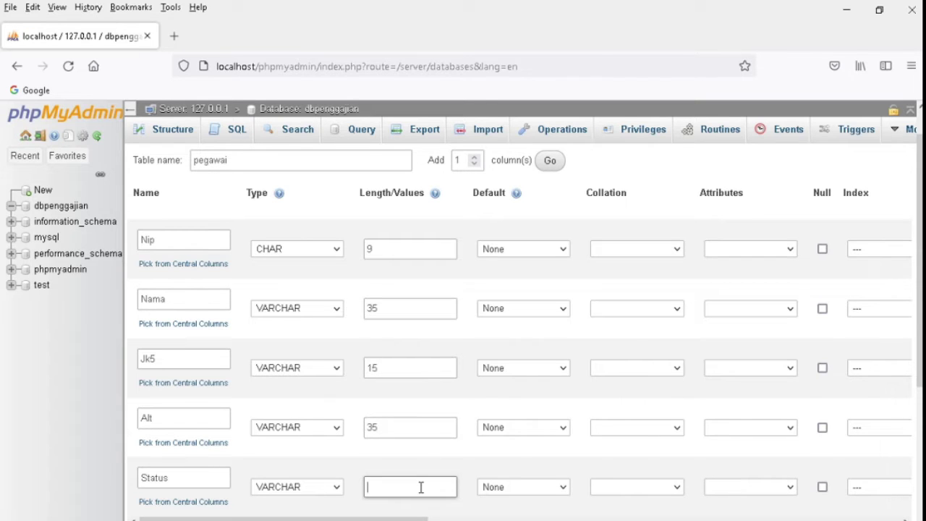
text(15)
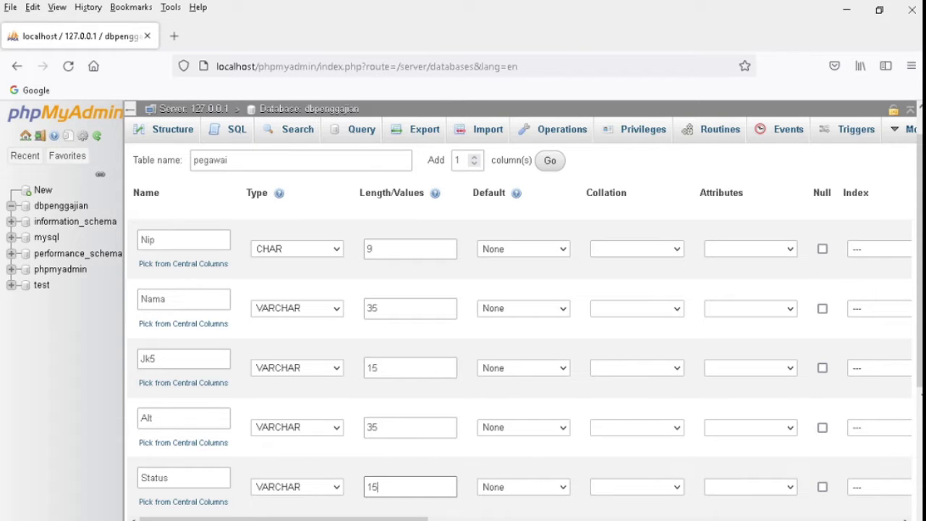
scroll(919, 289, down, 2)
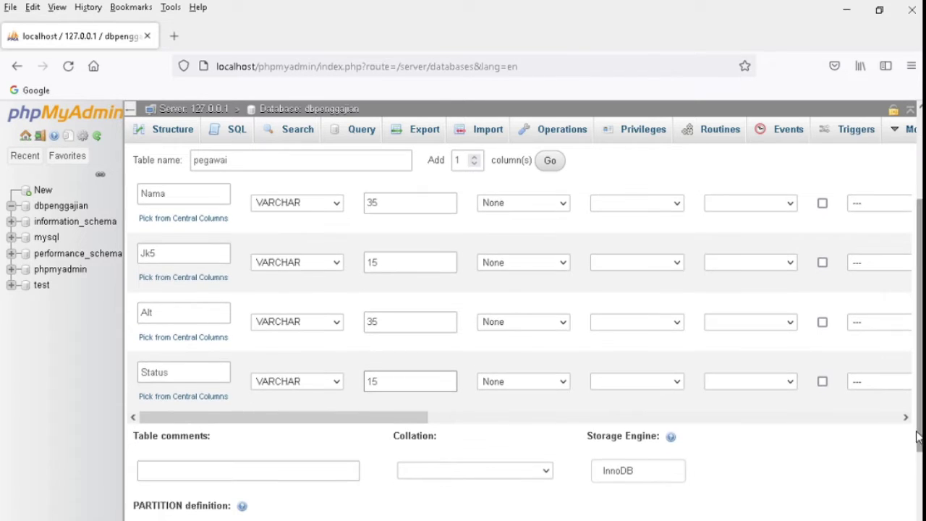
Step: Save the five-column pegawai table definition in the dbpenggajian database
scroll(919, 489, down, 2)
scroll(920, 488, down, 2)
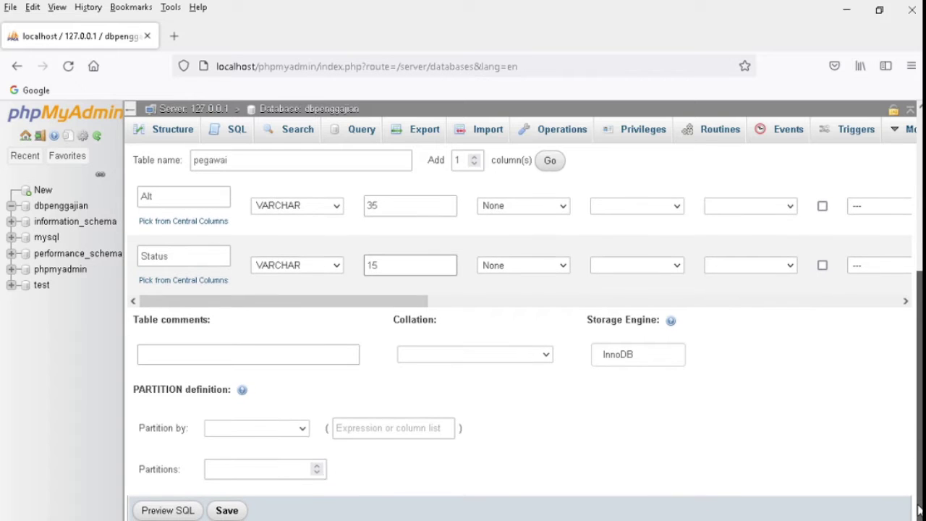
click(232, 499)
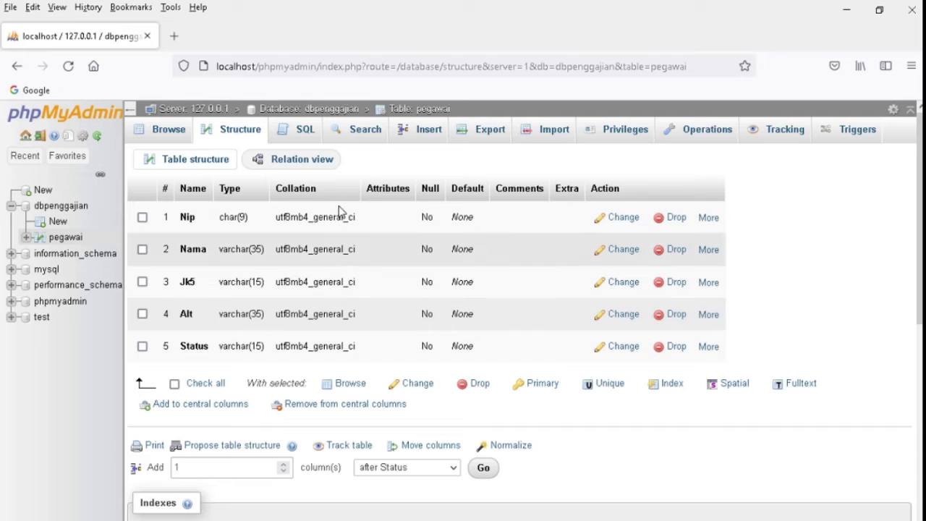
Step: Start a new row in the pegawai table and fill in the employee's Nip number and full name
click(435, 134)
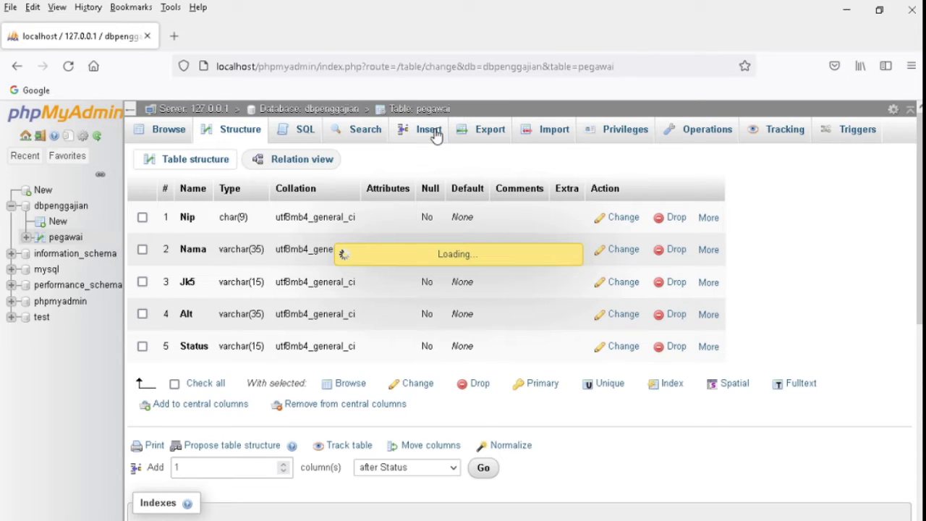
click(488, 207)
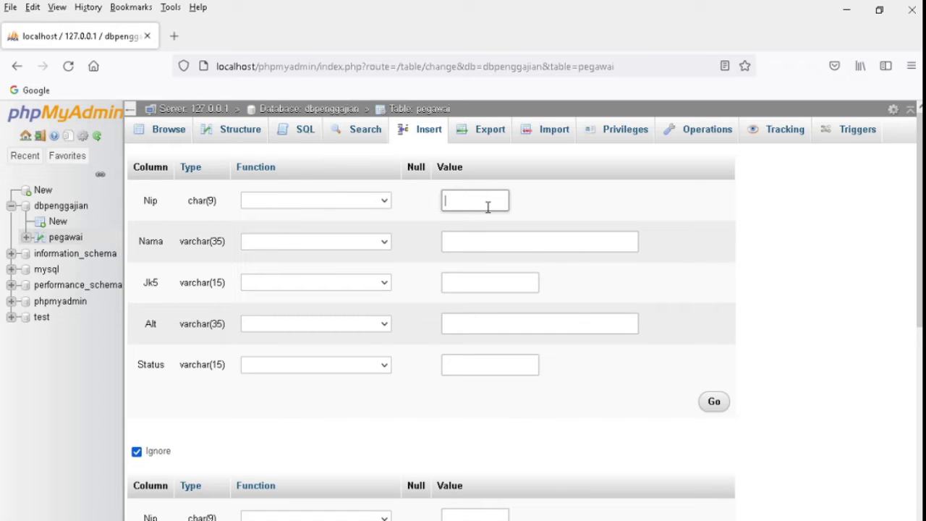
text(111111111)
click(451, 238)
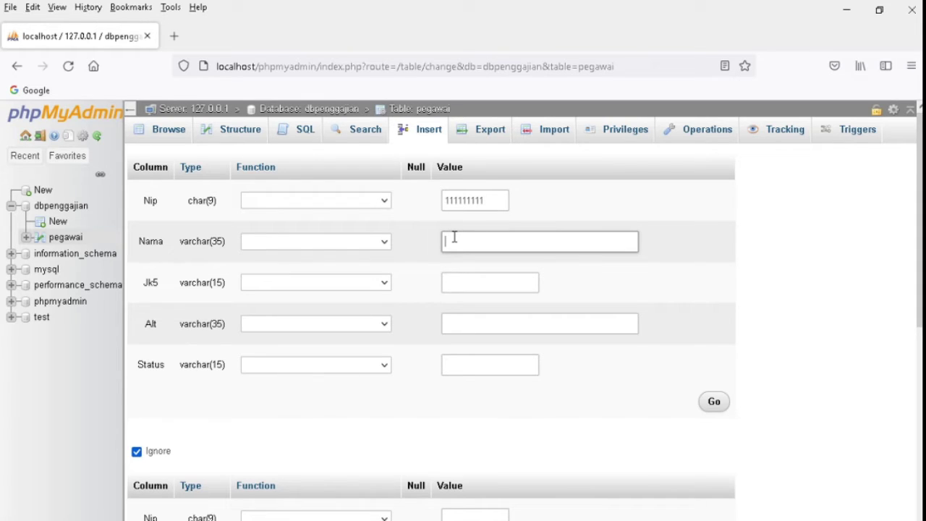
text(Aljaber)
Step: Set Jk5 to Laki-laki and Status to Belum Kawin, fill in the employee's address under Alt, and insert the row
click(499, 278)
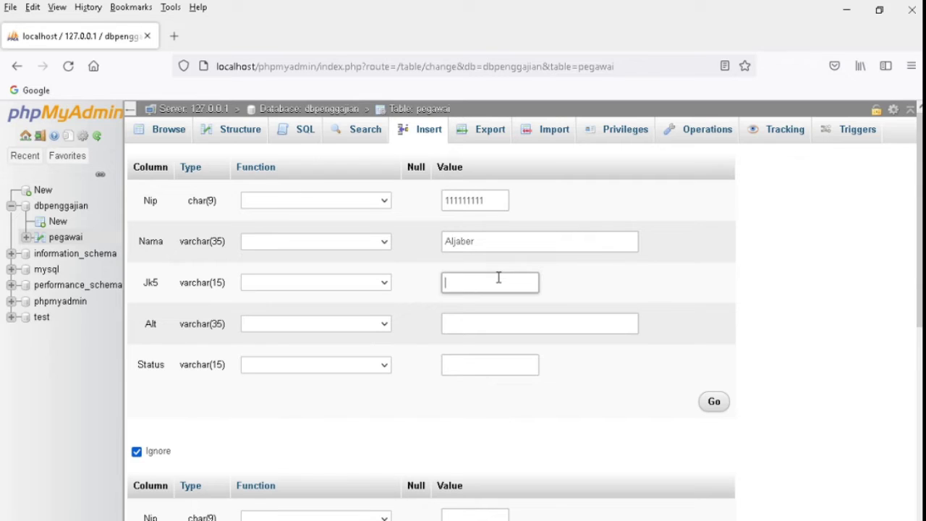
text(Laki-laki)
click(509, 323)
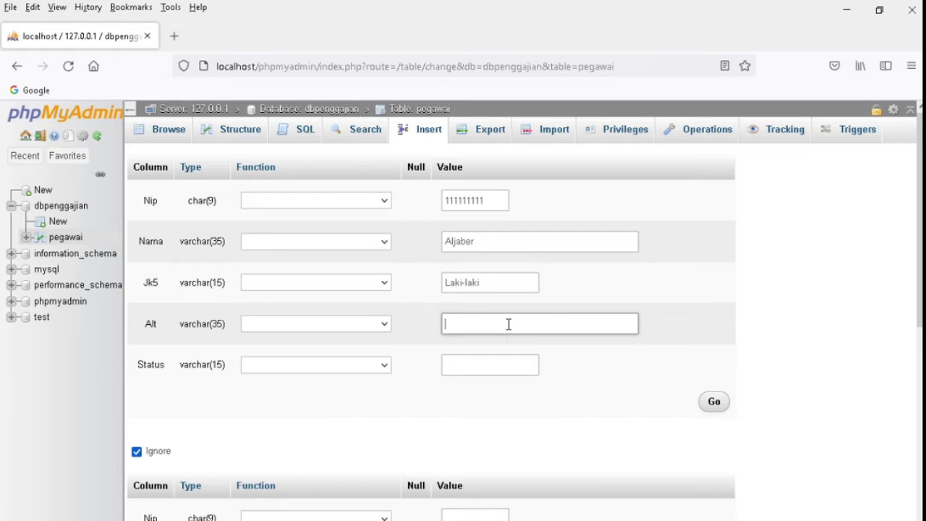
text(Jakarta Utara)
click(492, 368)
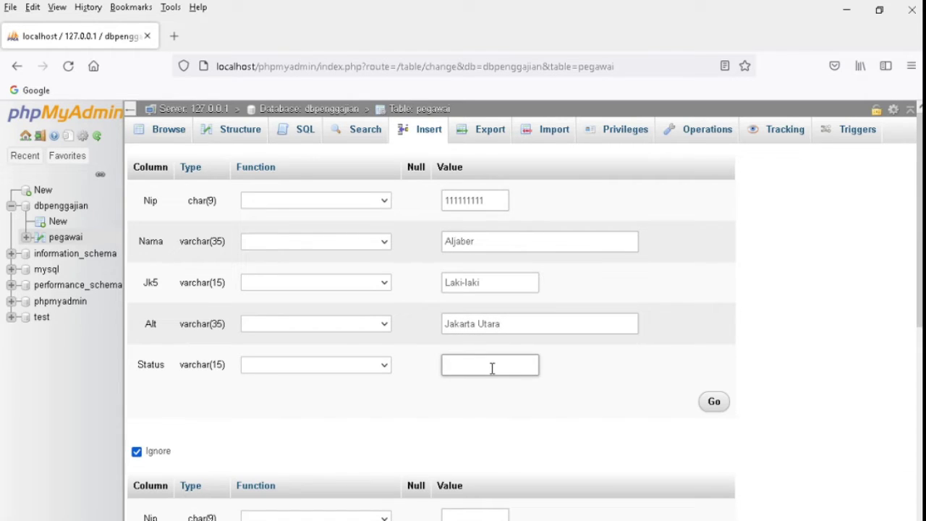
text(Belum Kawin)
click(712, 410)
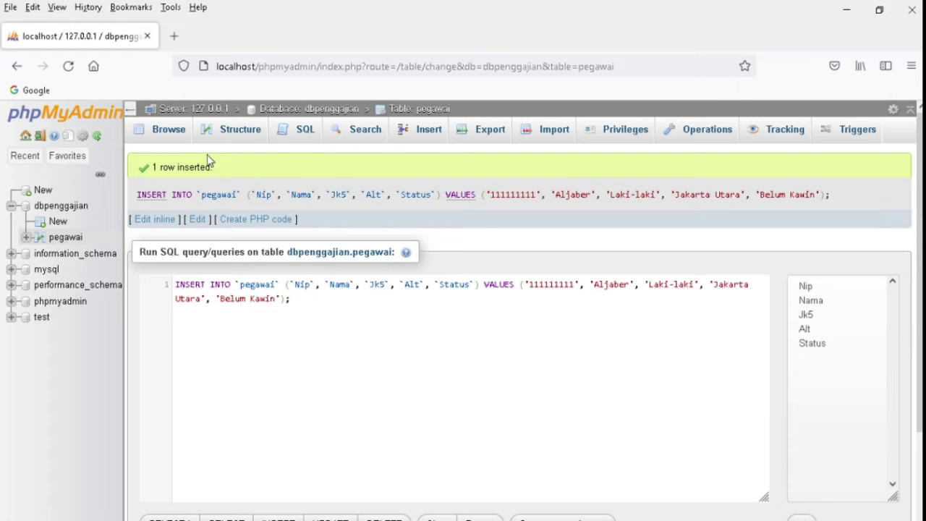
Step: Examine the stored rows of the pegawai table and its column structure
click(175, 142)
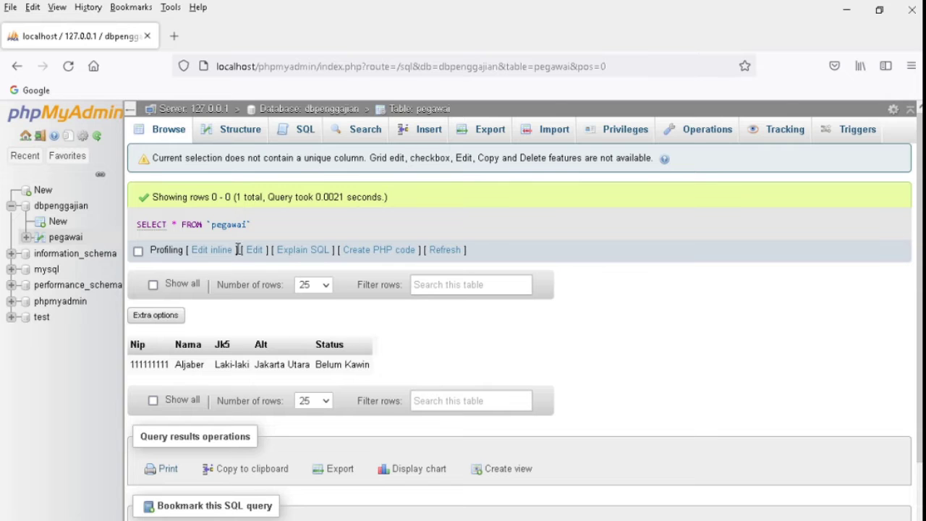
click(230, 137)
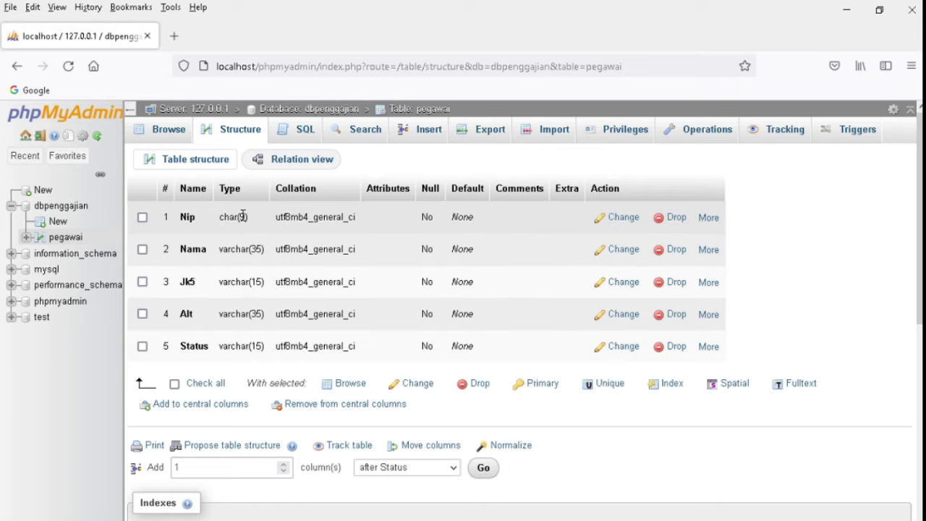
Step: Create a new table named absen with 3 columns in the dbpenggajian database
click(58, 230)
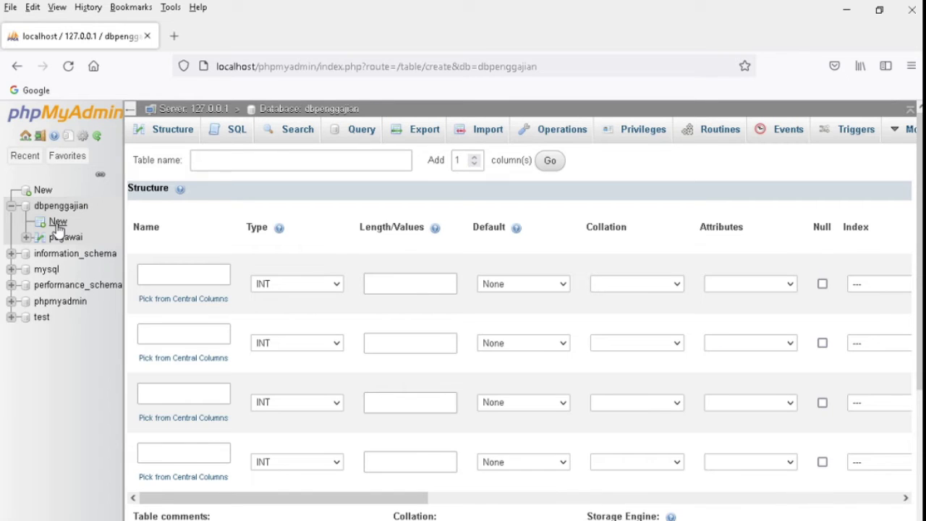
click(167, 138)
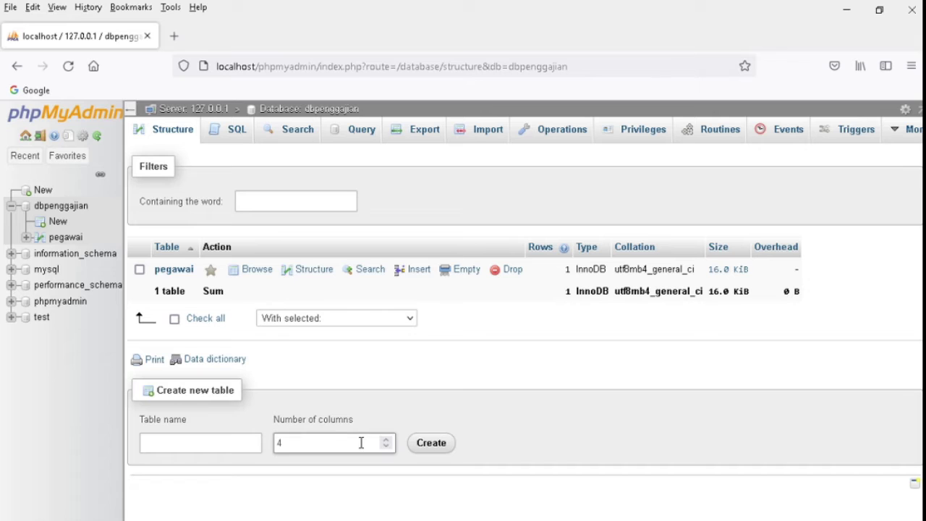
click(387, 447)
click(186, 444)
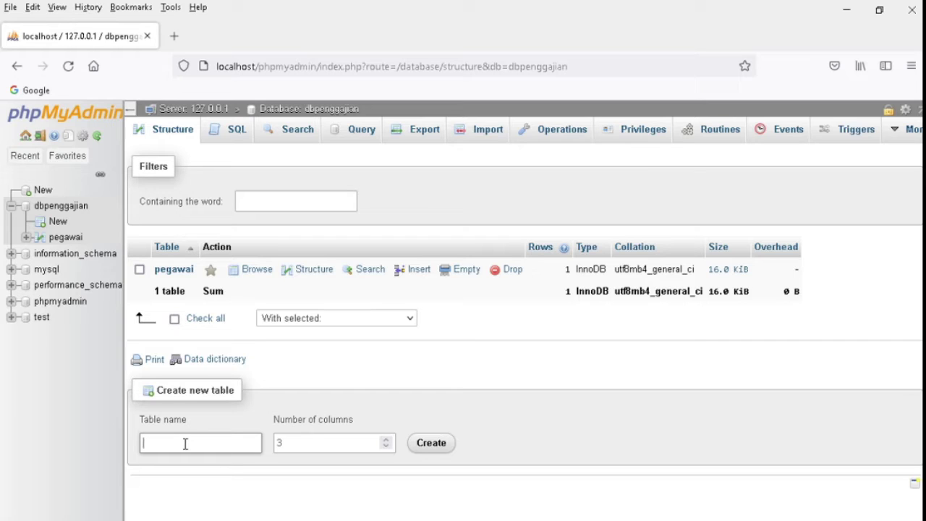
text(absen)
click(443, 450)
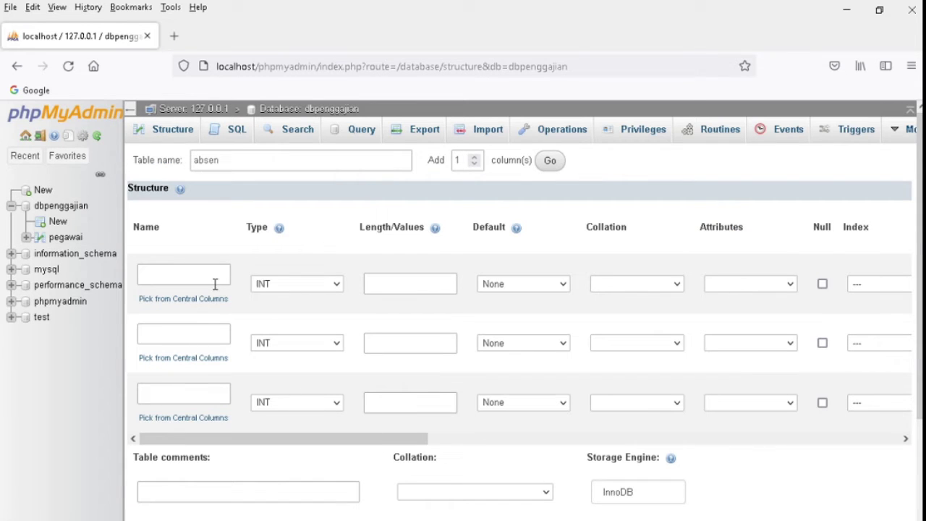
Step: Name the three columns of the absen table Nokartu, Nip and warna
click(213, 281)
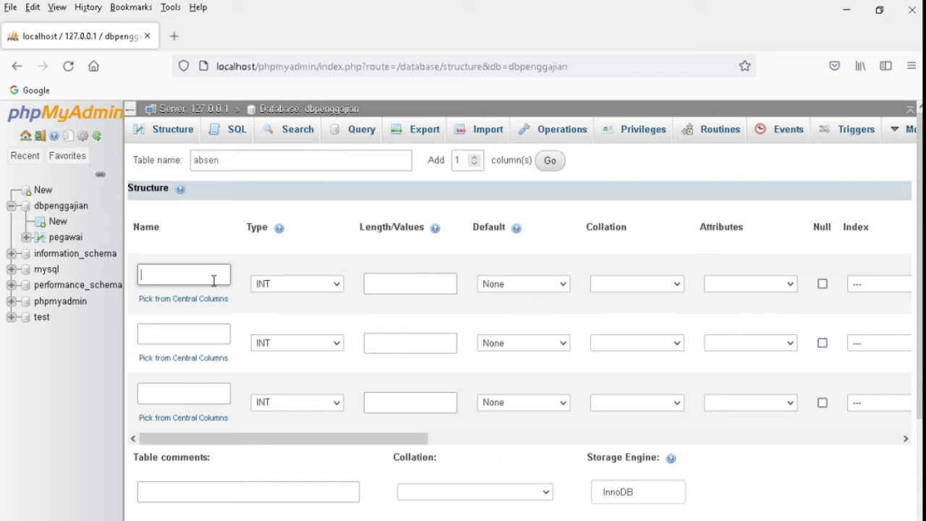
text(Nokartu)
click(209, 332)
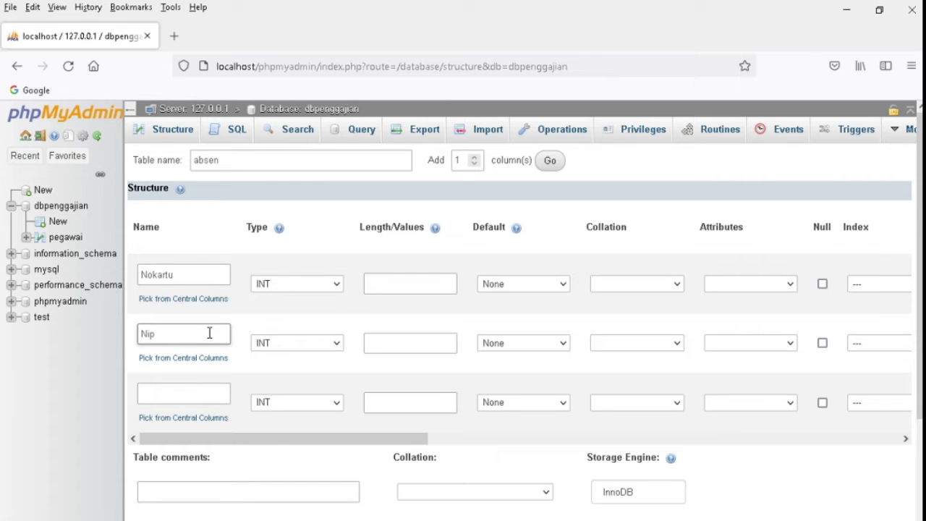
click(203, 387)
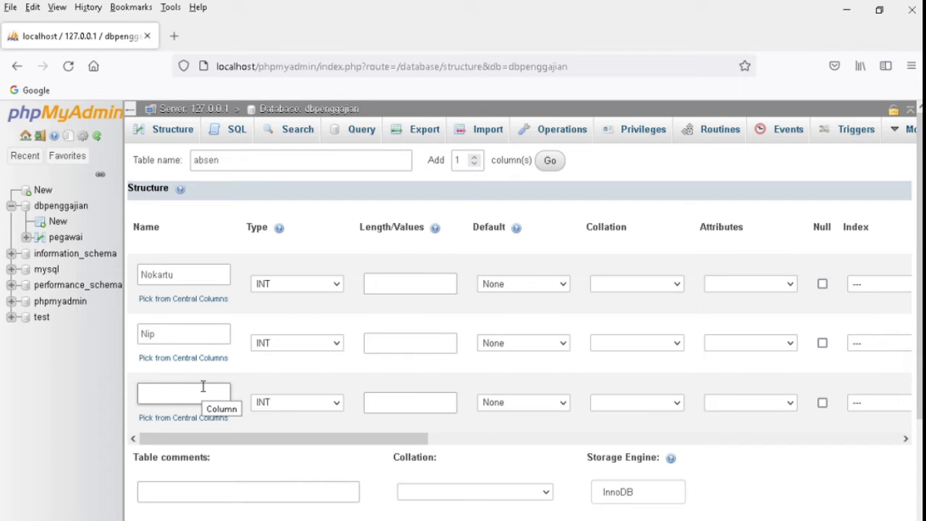
text(warna)
Step: Set the type of the Nokartu and Nip columns to CHAR and of the warna column to VARCHAR
click(281, 290)
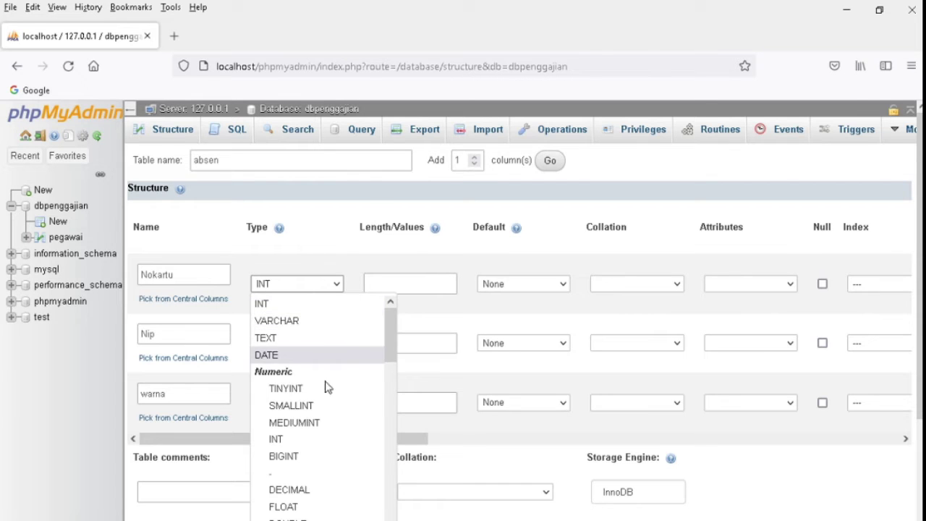
drag(389, 358, 390, 434)
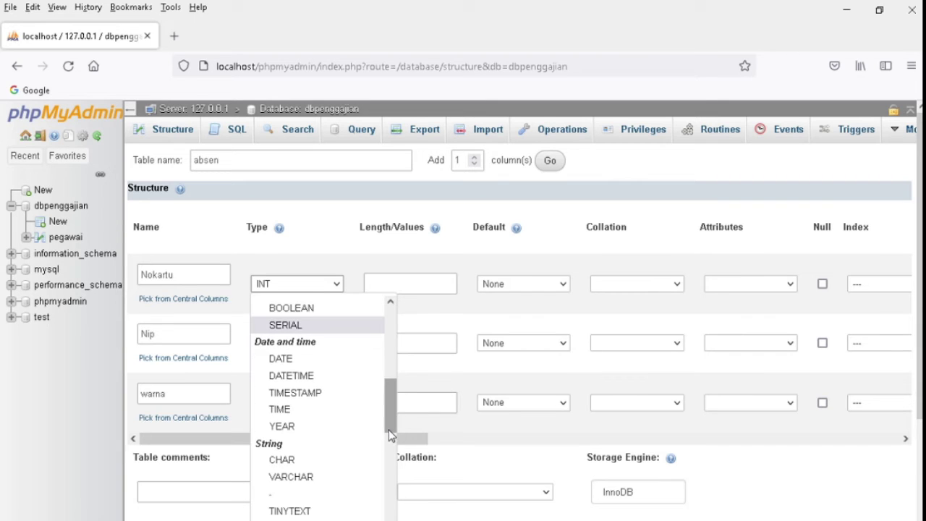
click(325, 457)
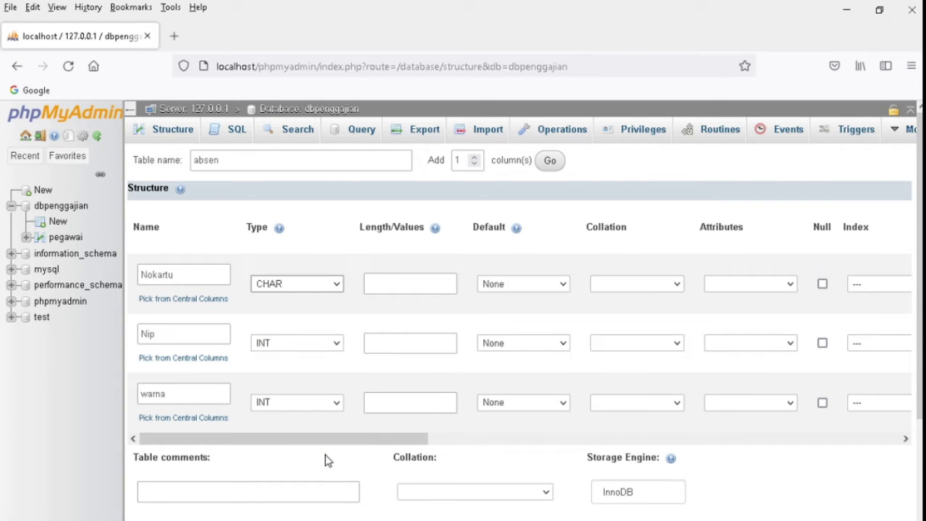
click(332, 344)
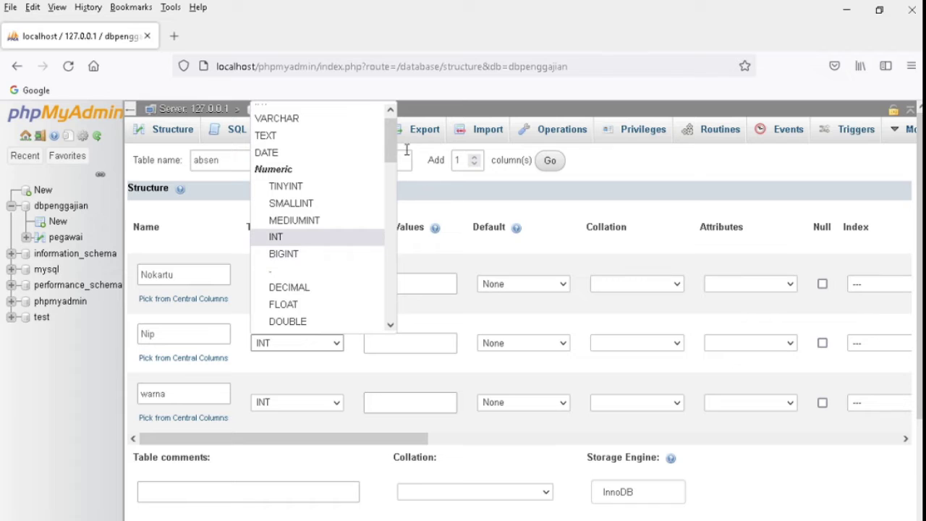
drag(393, 148, 394, 237)
click(327, 217)
click(301, 405)
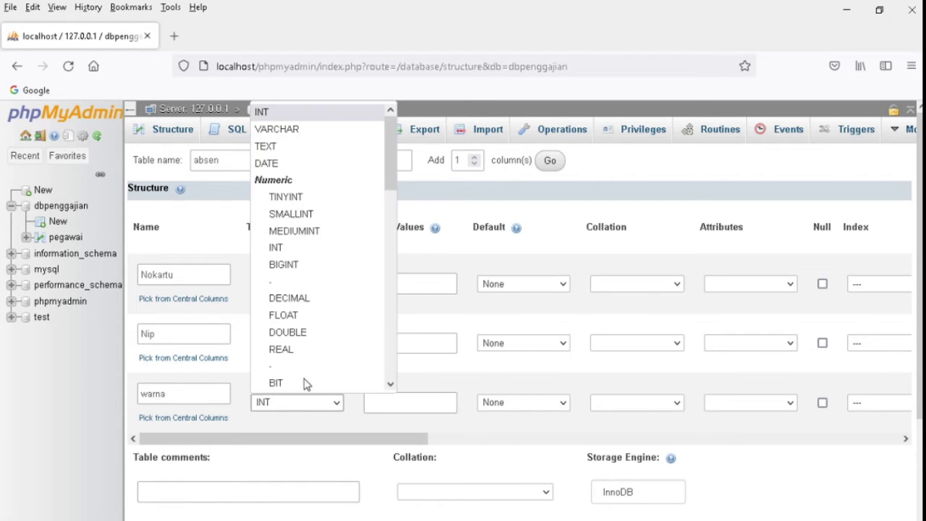
click(307, 134)
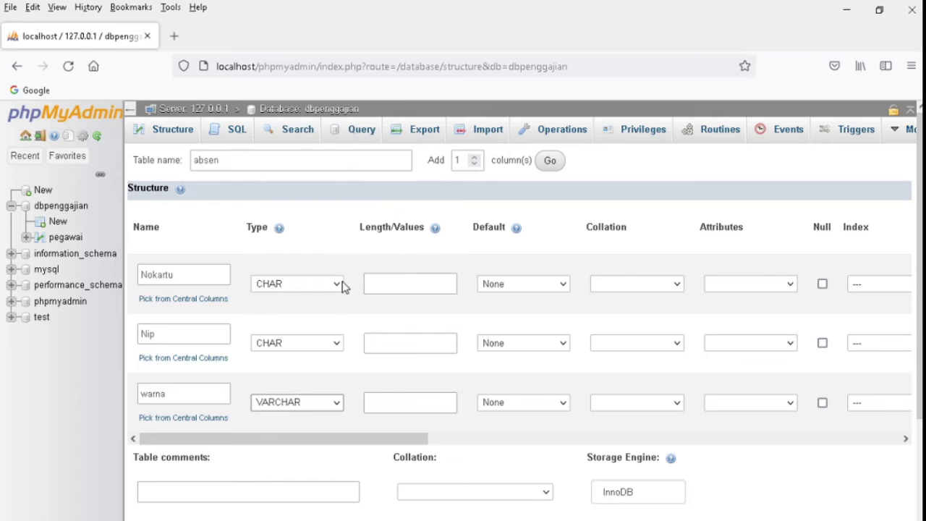
Step: Set the column lengths to 7 for Nokartu, 9 for Nip and 15 for warna, and save the absen table
click(388, 288)
text(7)
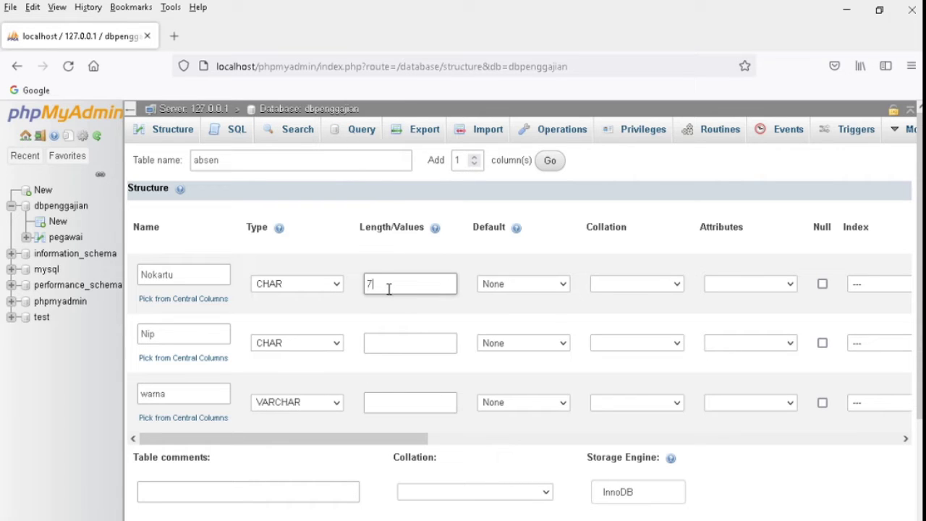
click(405, 339)
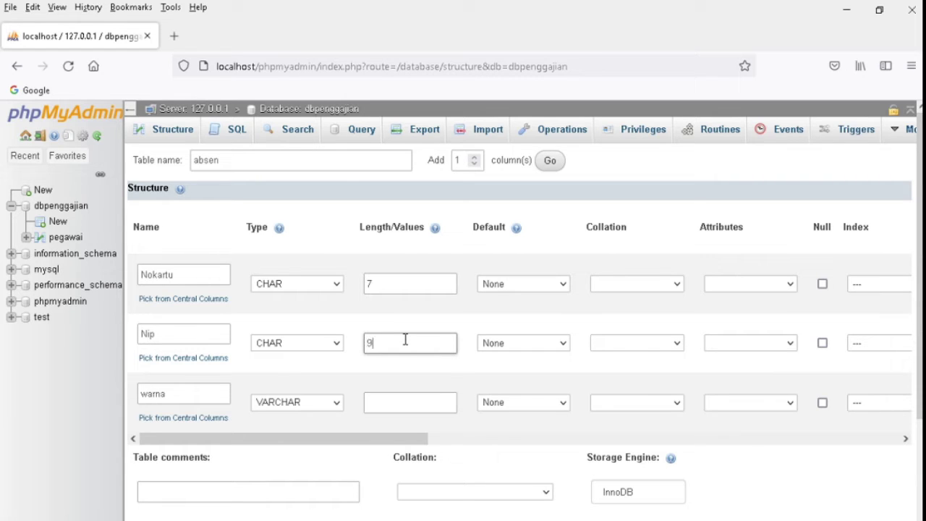
text(9)
click(415, 401)
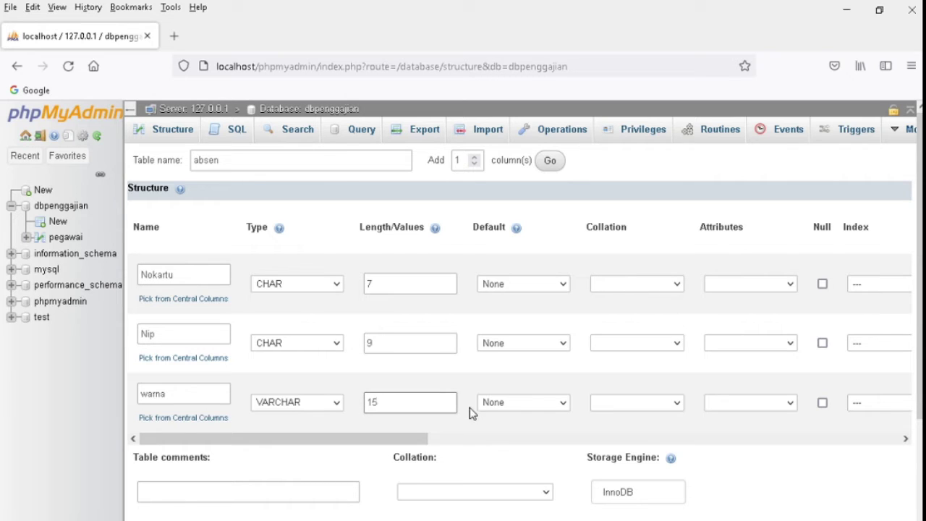
scroll(919, 409, down, 3)
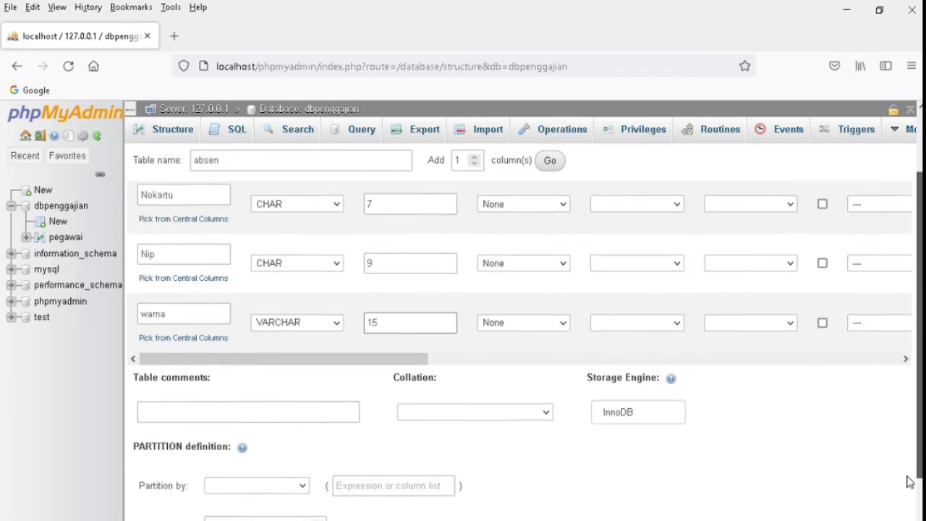
click(228, 502)
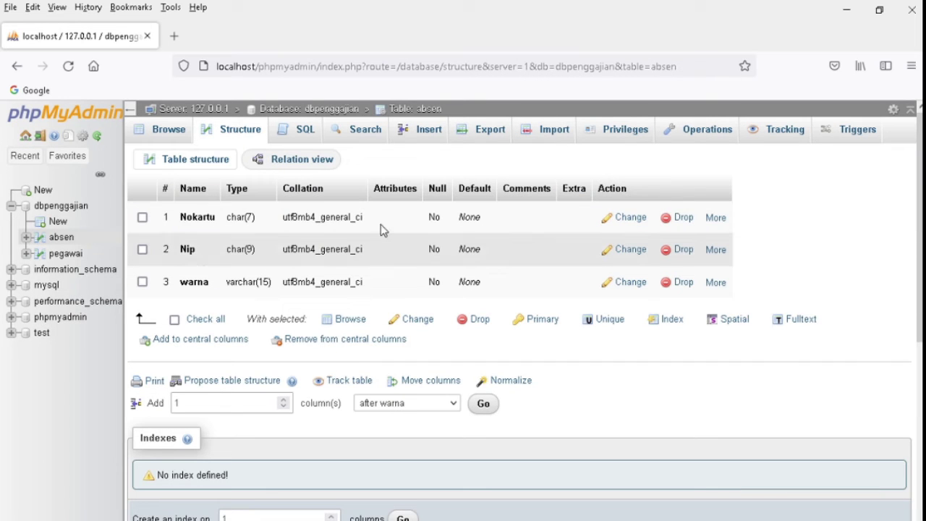
Step: Fill in a new absen row with the card number under Nokartu, the employee's Nip number and Kuning for warna
click(429, 130)
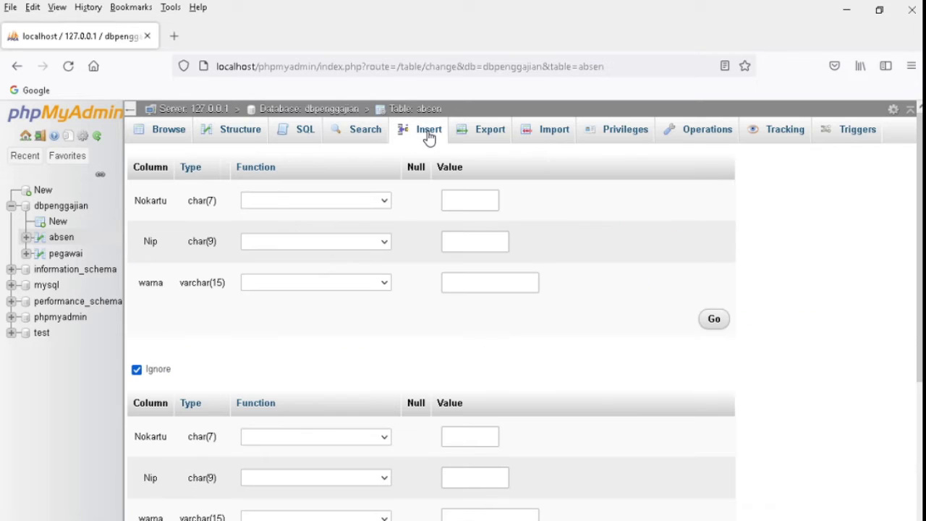
click(462, 200)
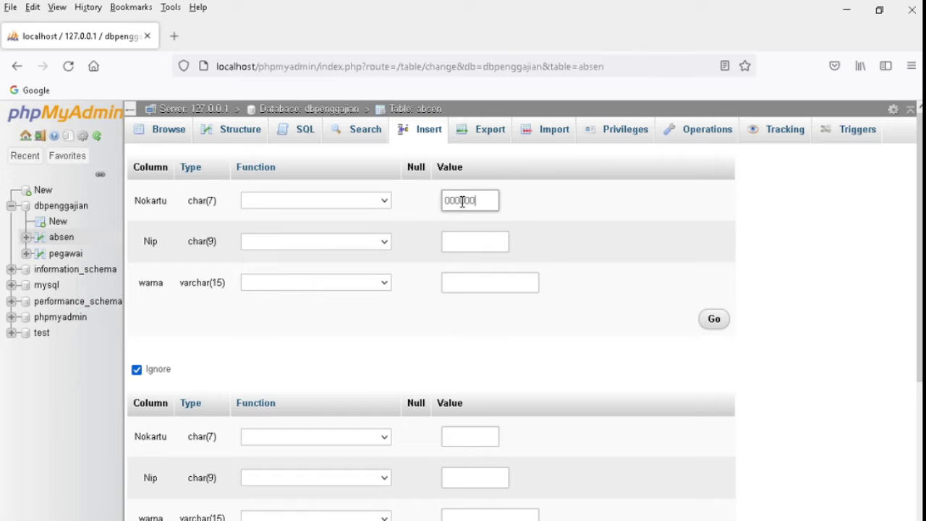
click(479, 241)
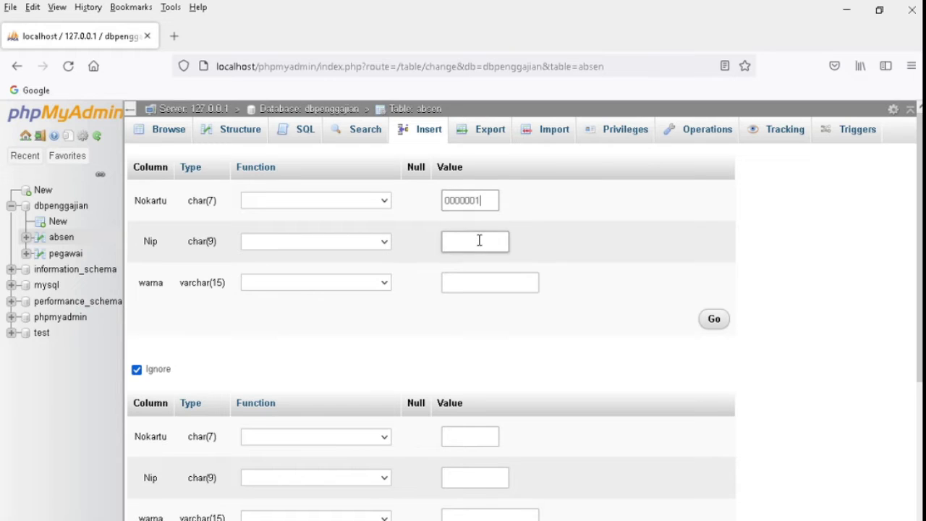
text(11111111)
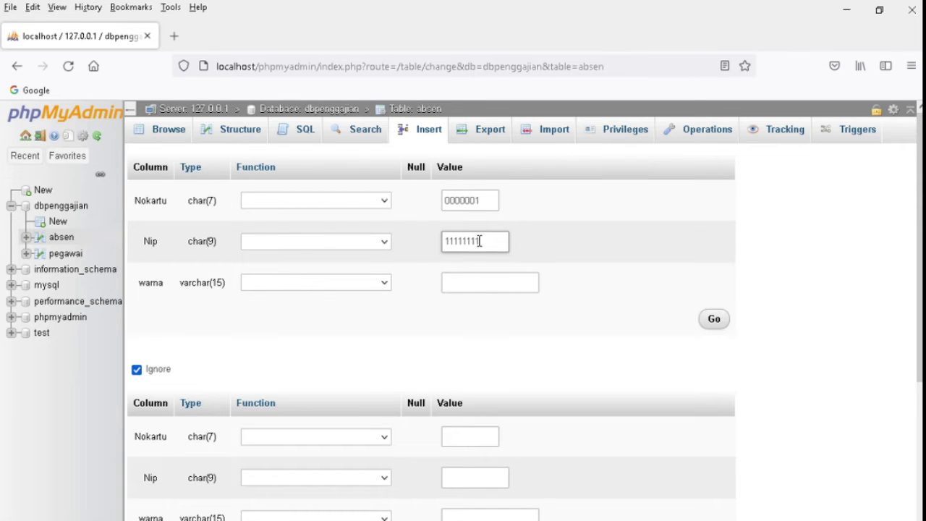
text(1)
click(487, 283)
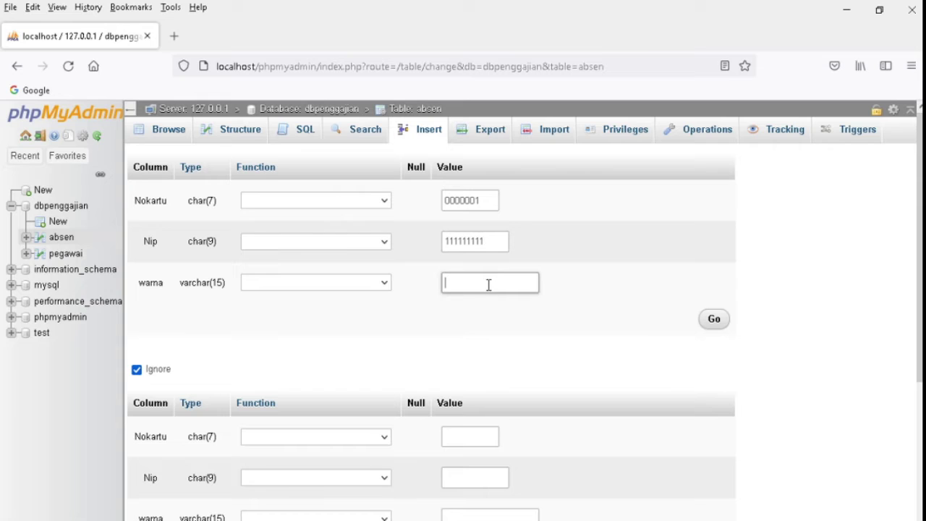
text(Kuning)
click(471, 436)
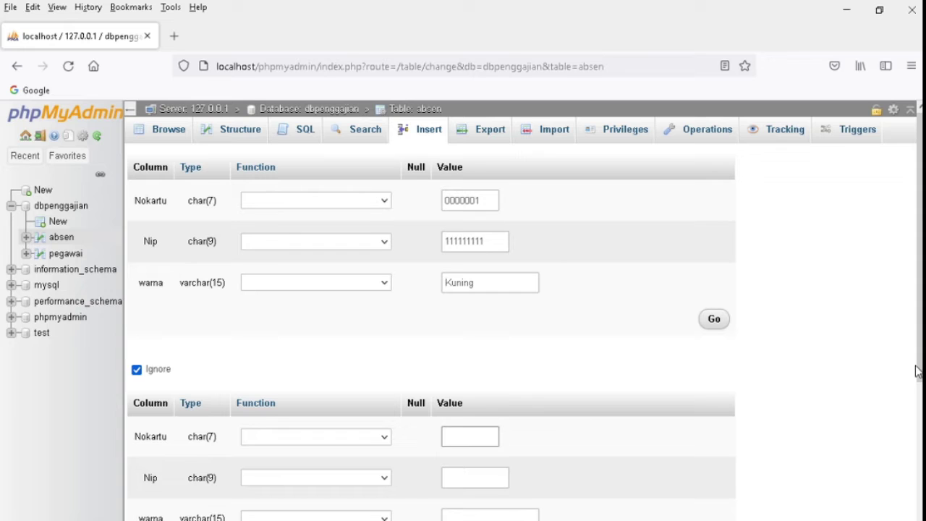
Step: Fill in the second absen row with the card number under Nokartu, the employee's Nip number and Biru for warna, and insert both rows
drag(919, 371, 912, 489)
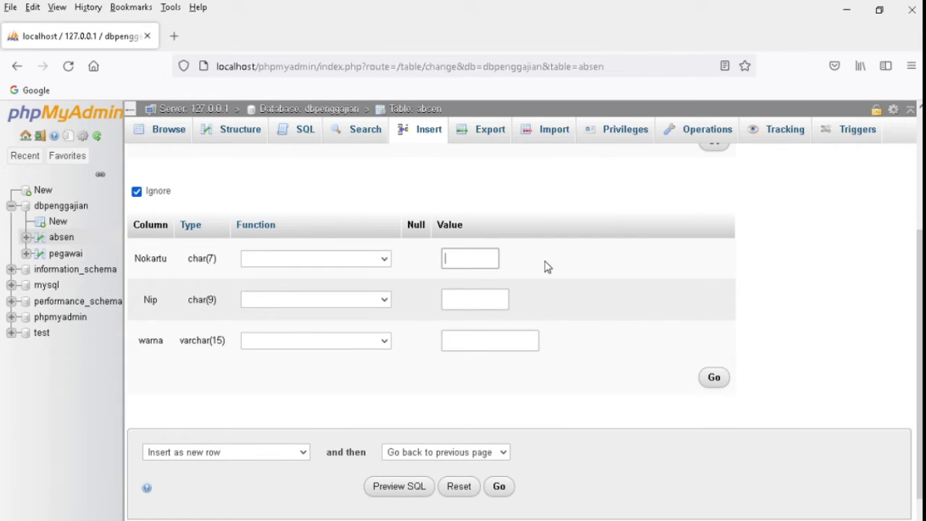
text(0000002)
click(474, 299)
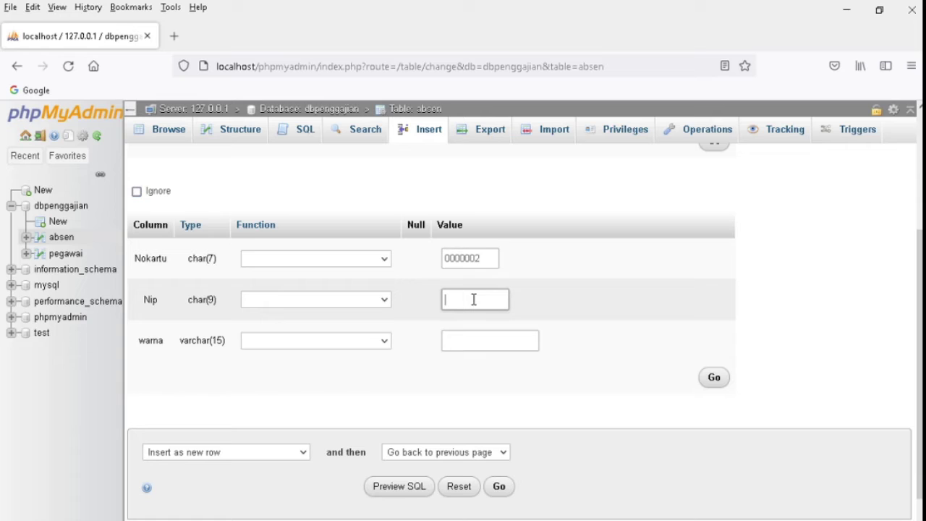
text(222222222)
click(471, 341)
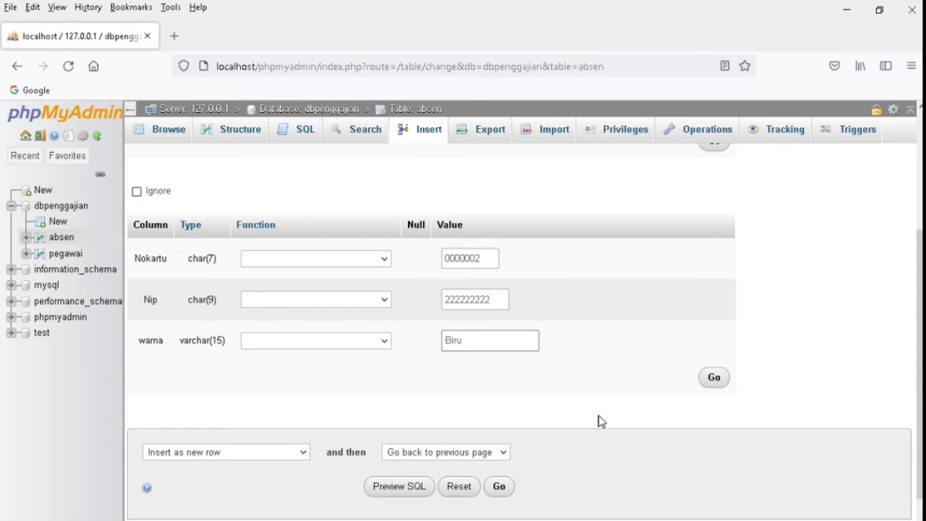
scroll(913, 346, up, 3)
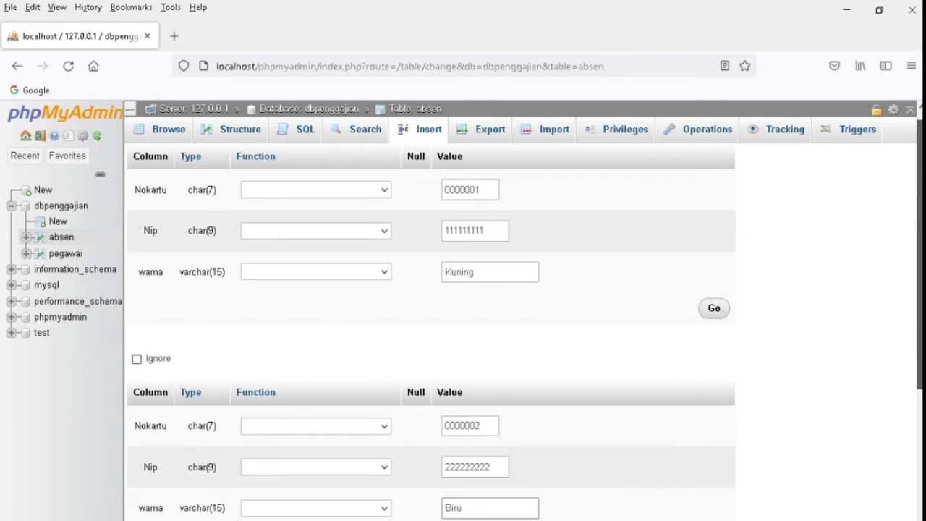
click(720, 321)
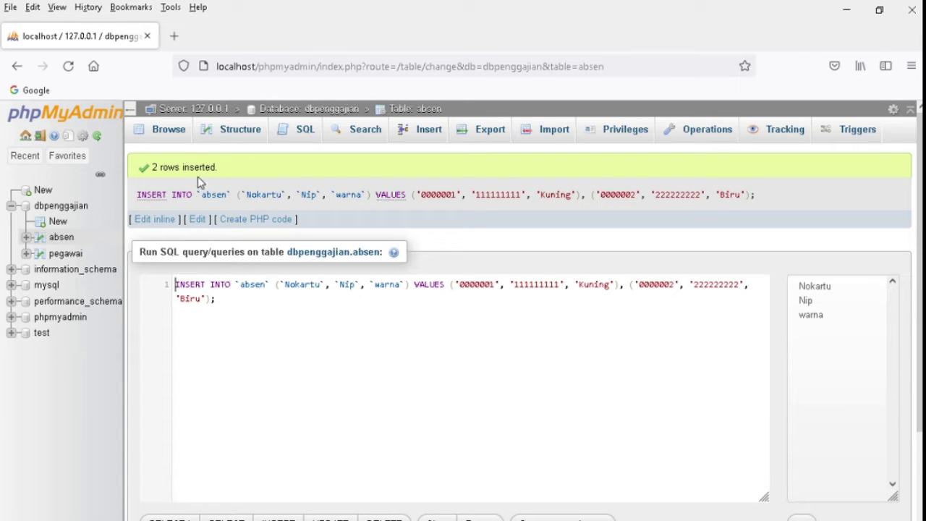
Step: Review the rows stored in the absen table and its column structure
click(171, 136)
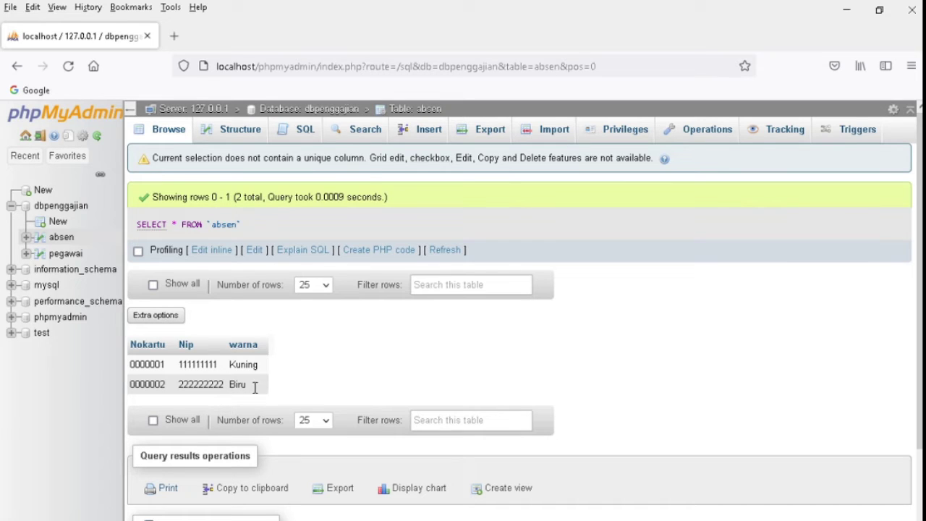
click(237, 137)
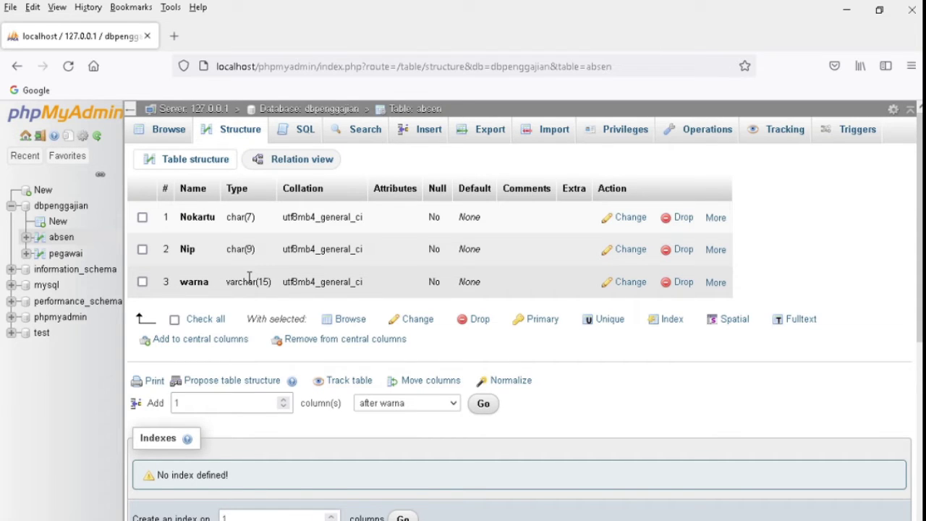
Step: Start a new four-column table named bagian in the dbpenggajian database
click(61, 224)
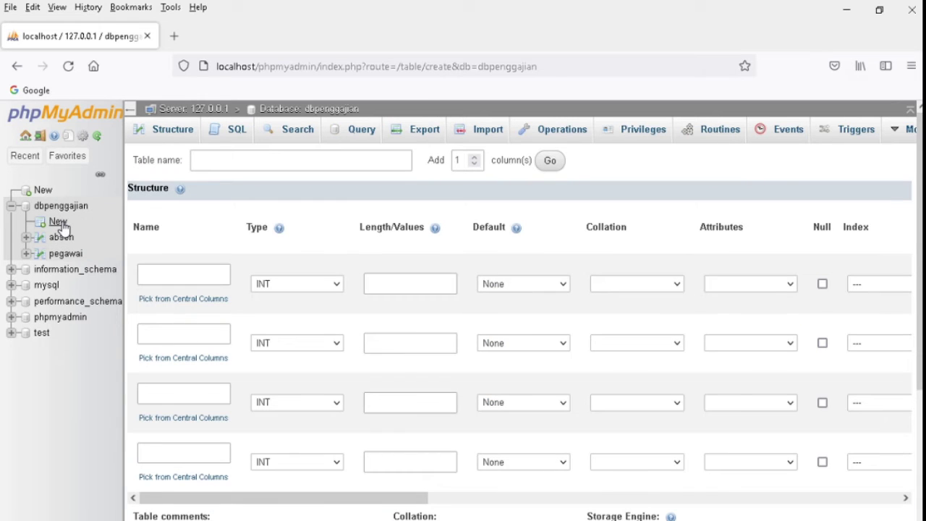
click(170, 136)
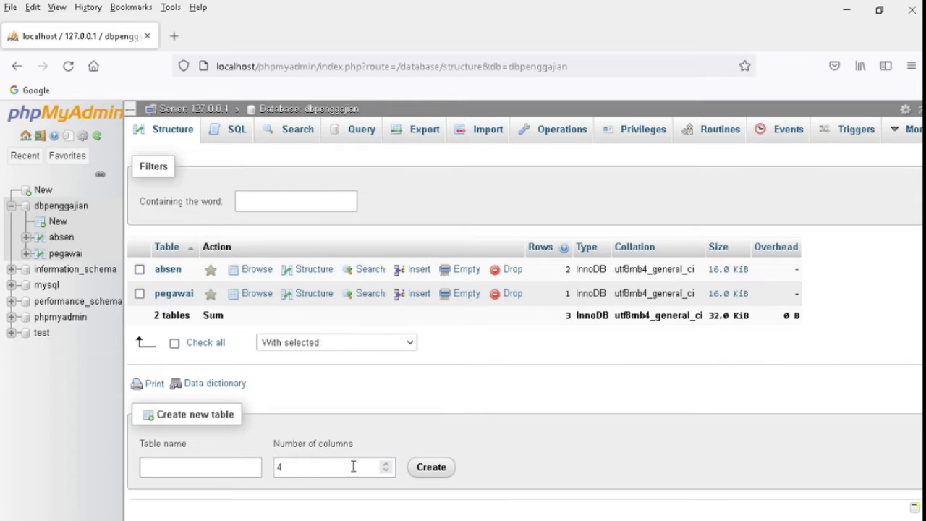
click(224, 469)
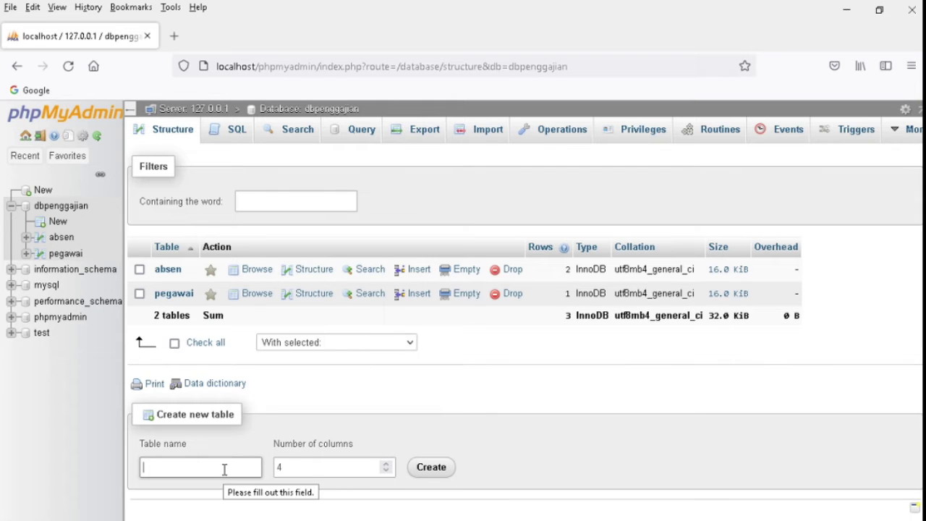
text(bagian)
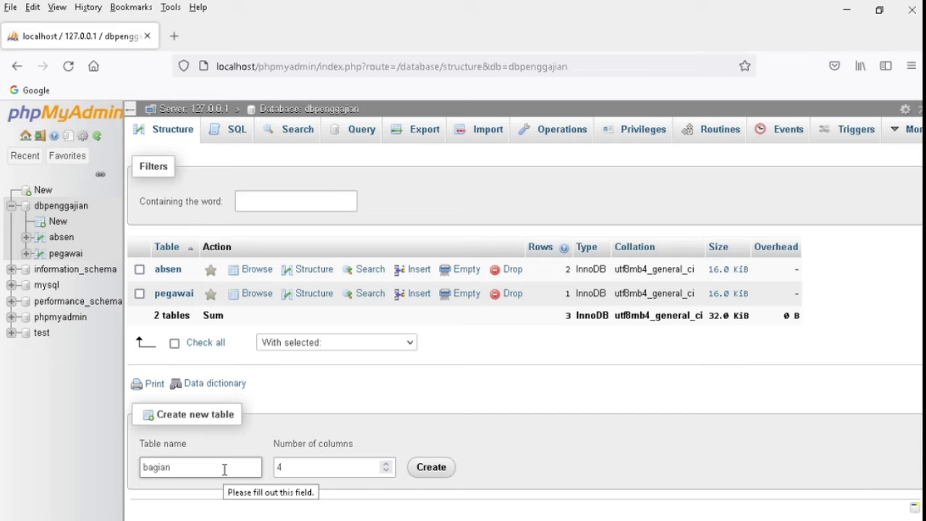
click(416, 475)
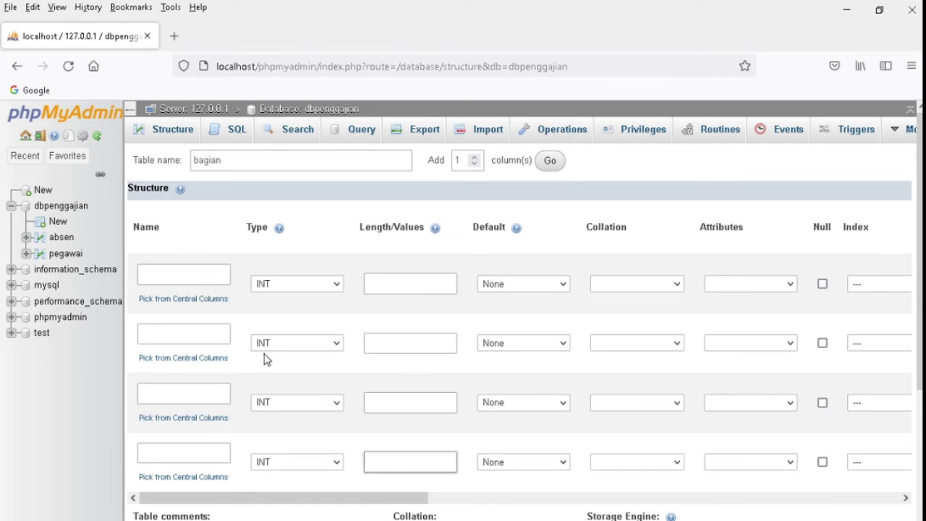
Step: Name the four columns of the bagian table Kdbag, Namabag, Gapok and GajiPerHari
click(211, 280)
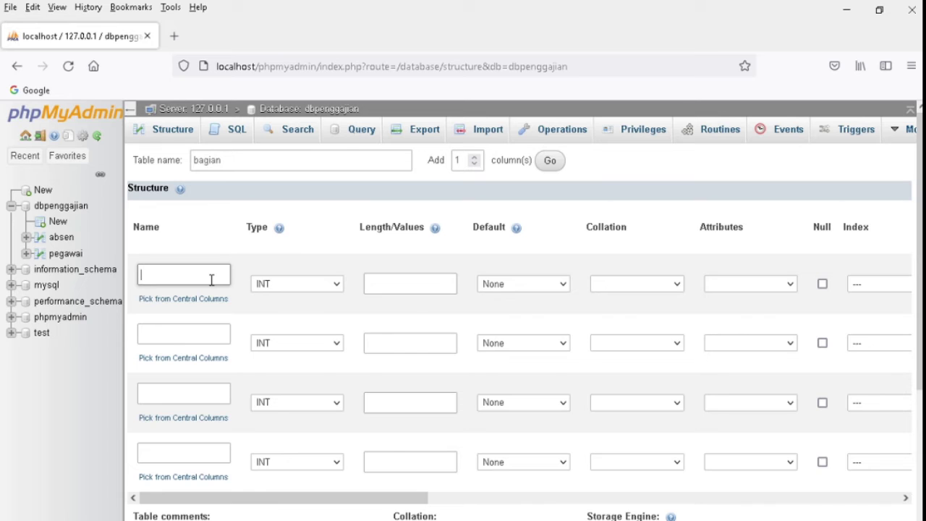
text(Kdbag)
click(213, 328)
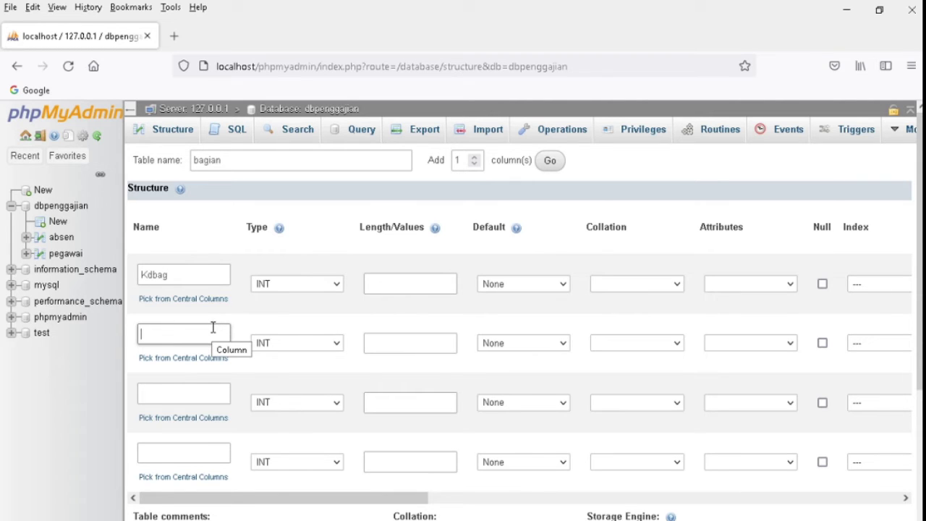
text(Namabag)
click(201, 389)
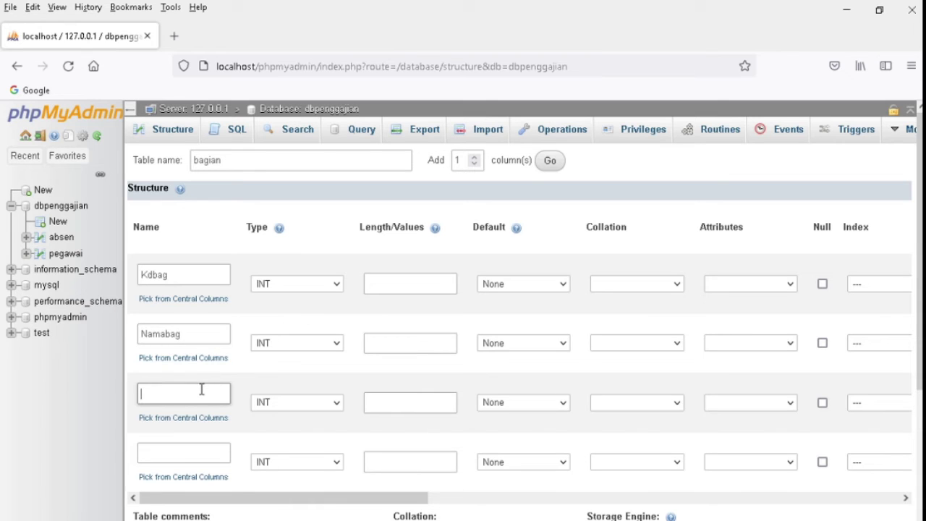
text(Gapok)
click(193, 449)
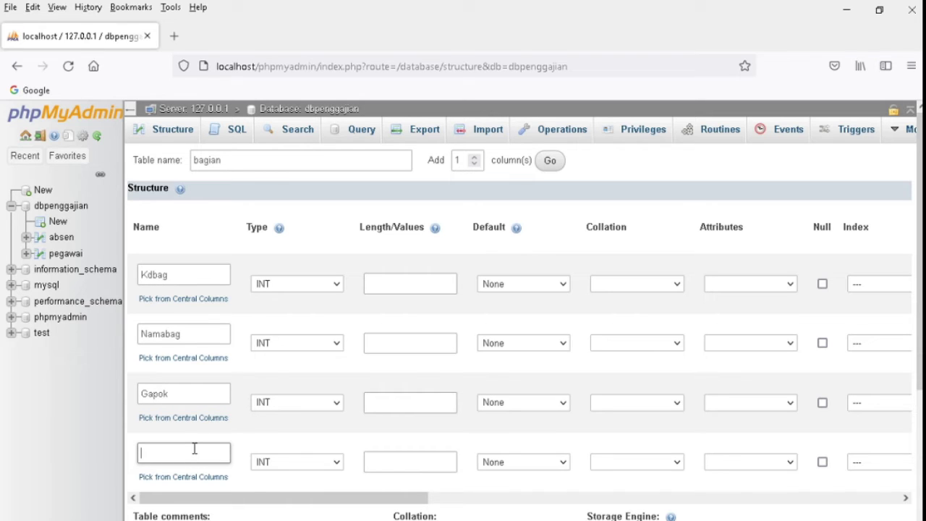
text(GajiPerHari)
Step: Set the type of the Kdbag column to CHAR and of the Namabag column to VARCHAR
click(284, 290)
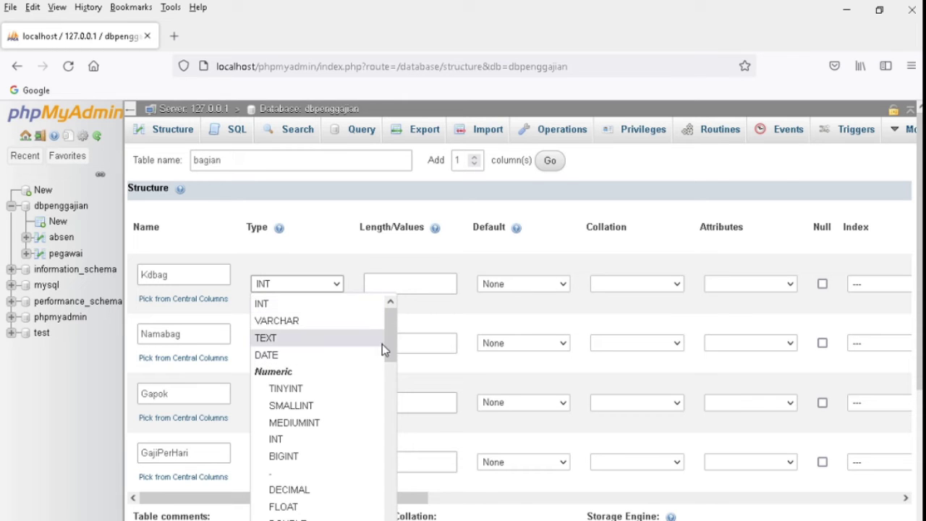
drag(387, 344, 389, 349)
scroll(358, 434, down, 4)
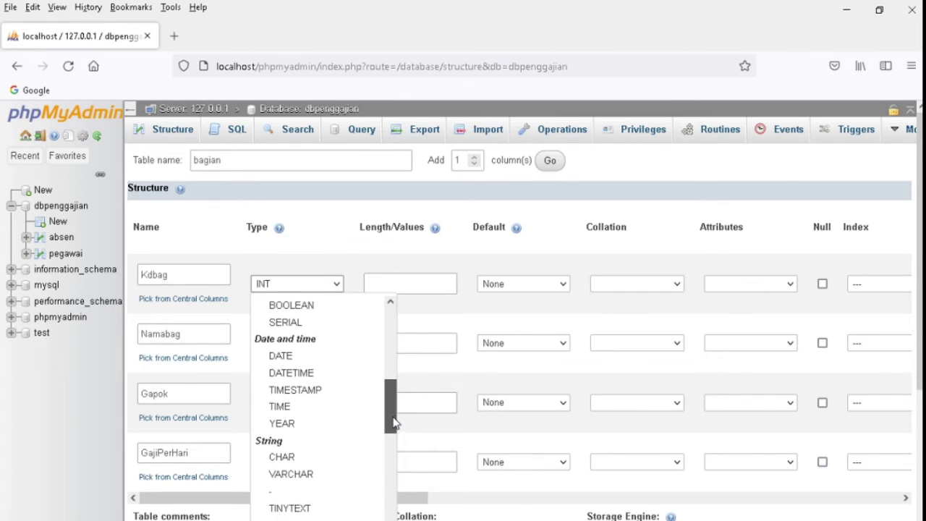
click(359, 443)
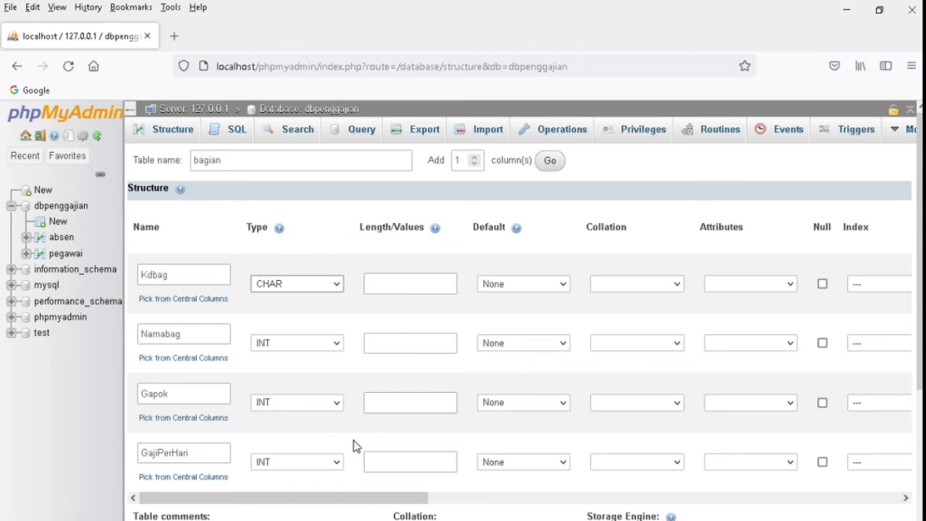
click(321, 347)
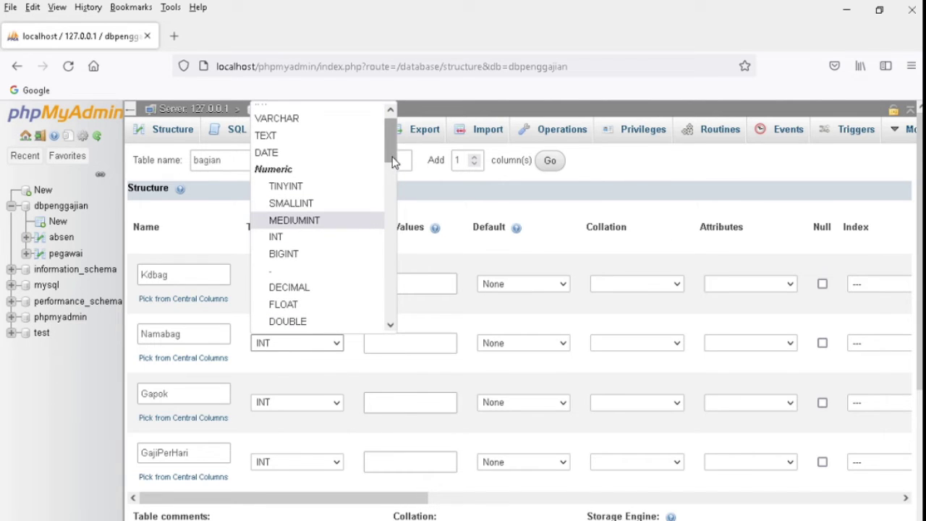
drag(391, 155, 398, 233)
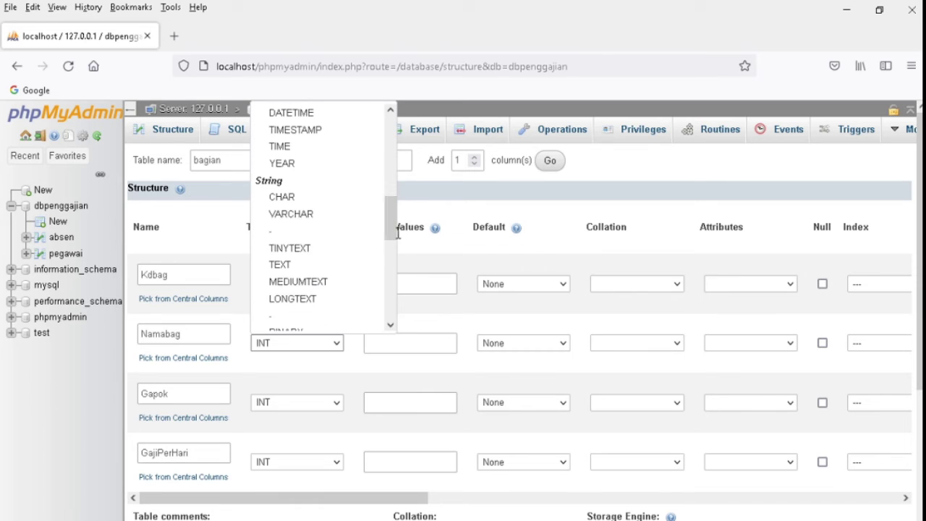
click(331, 215)
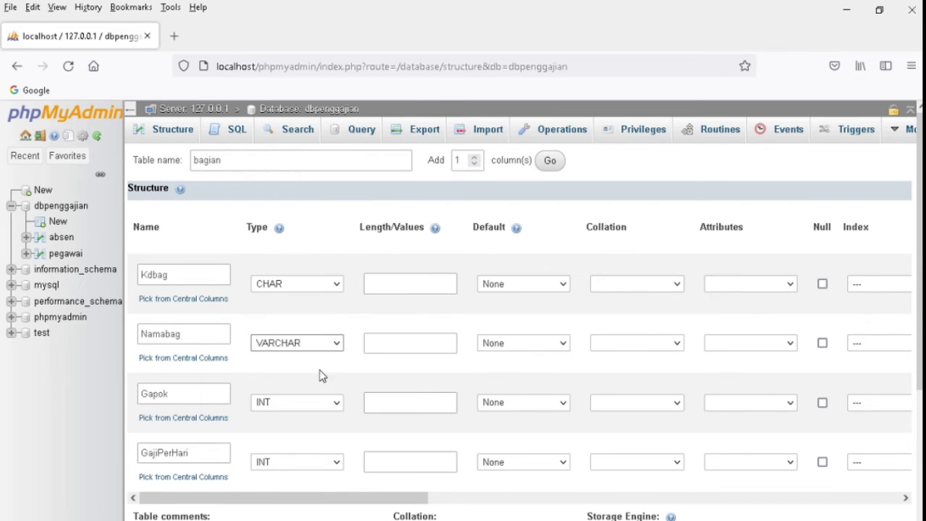
Step: Set the type of the Gapok and GajiPerHari columns to DOUBLE
click(322, 413)
drag(398, 193, 406, 335)
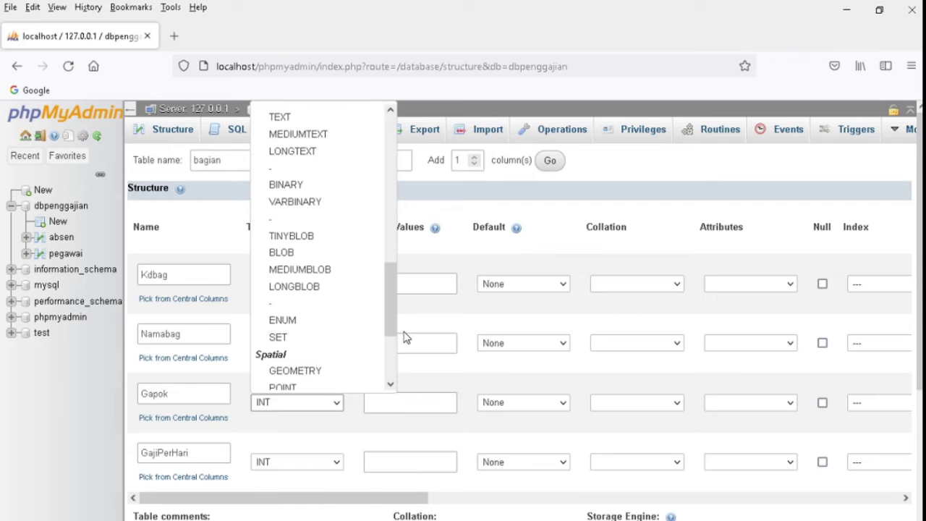
drag(386, 330, 389, 211)
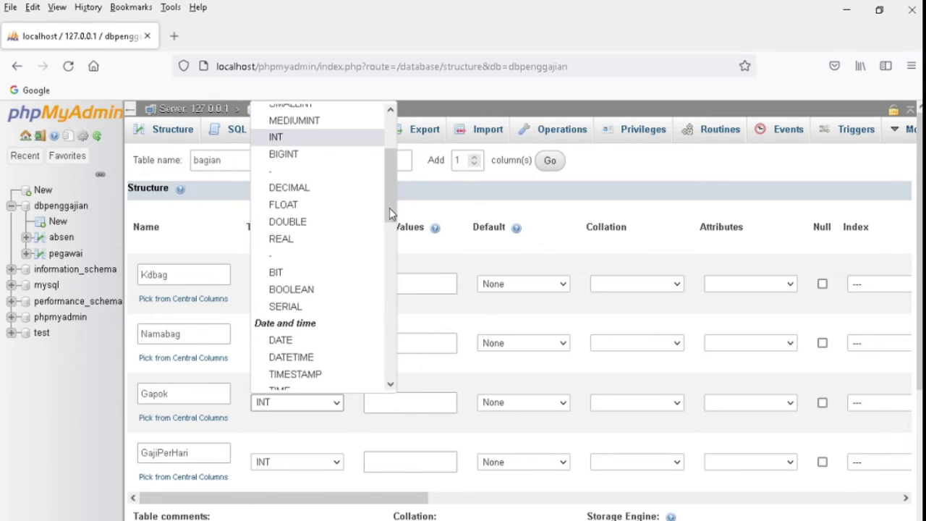
click(325, 223)
click(321, 464)
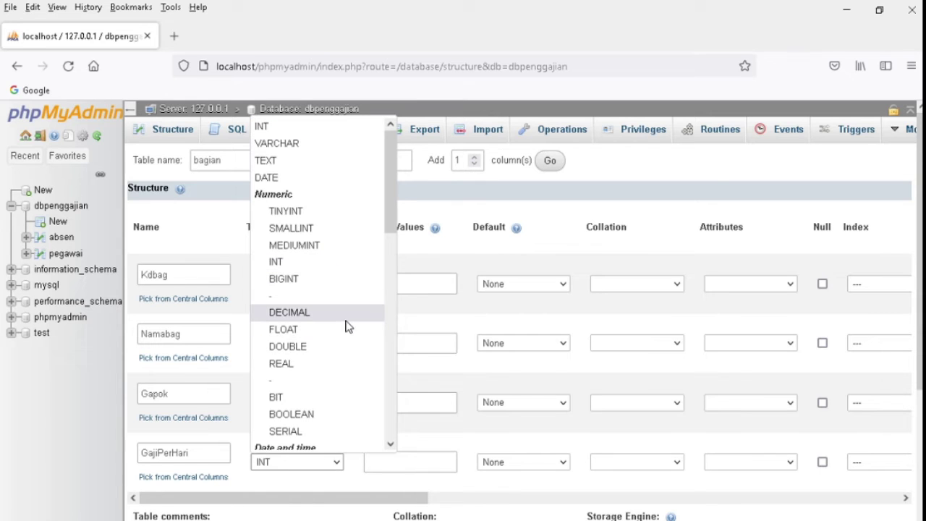
drag(391, 228, 391, 275)
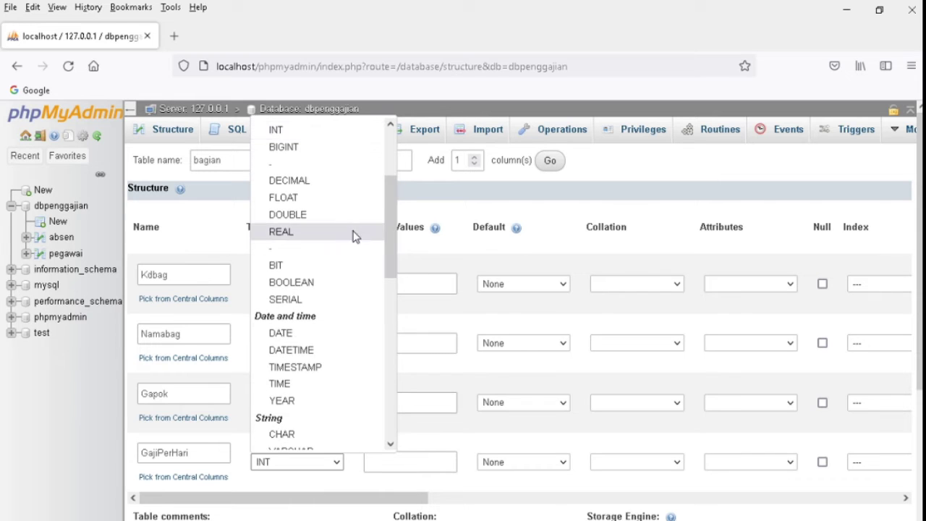
click(331, 217)
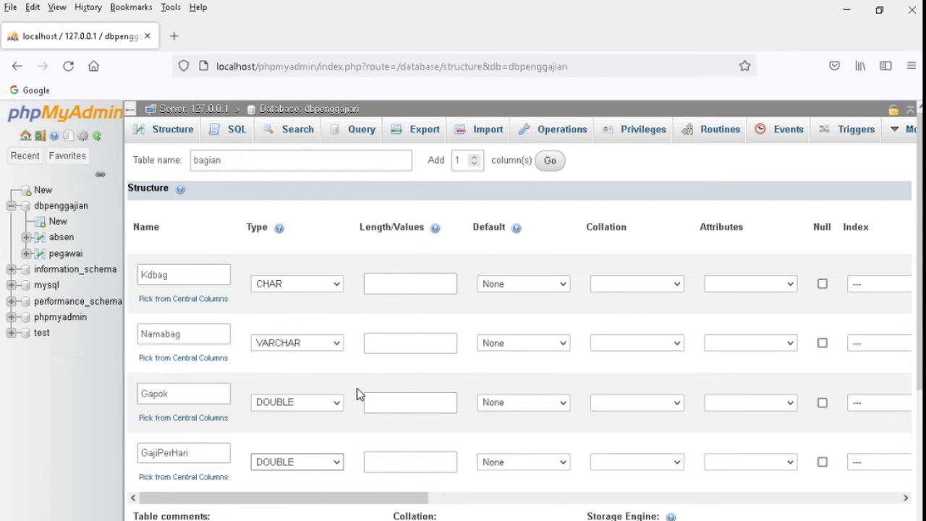
Step: Set the column lengths to 4 for Kdbag and 25 for Namabag, and save the bagian table
click(406, 284)
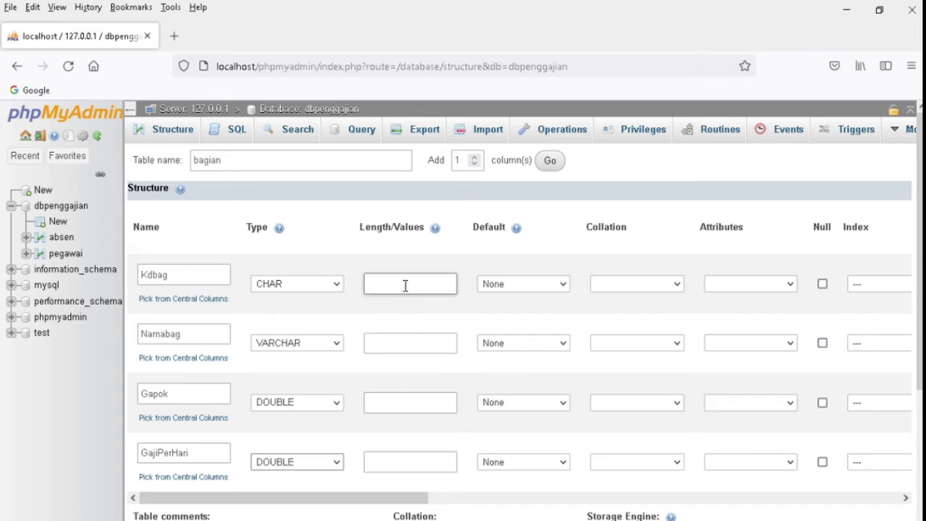
text(4)
click(407, 346)
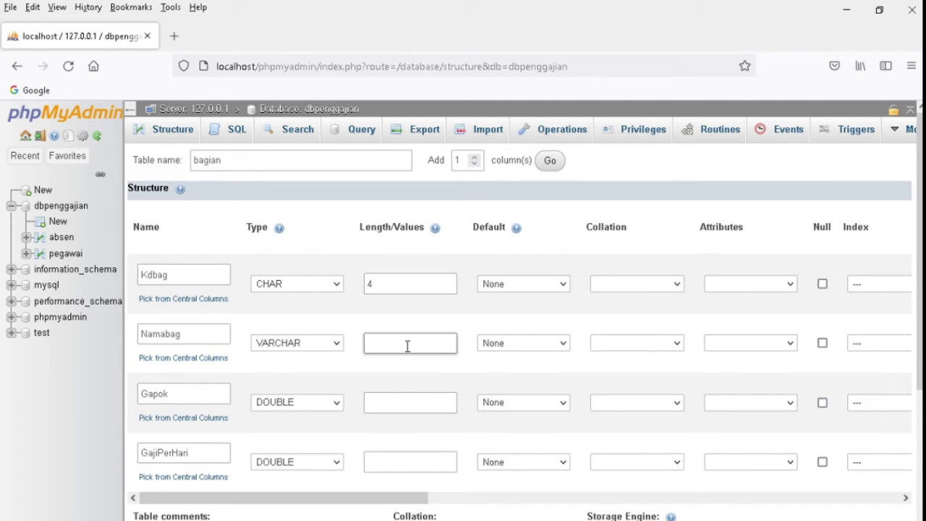
text(25)
scroll(918, 351, down, 5)
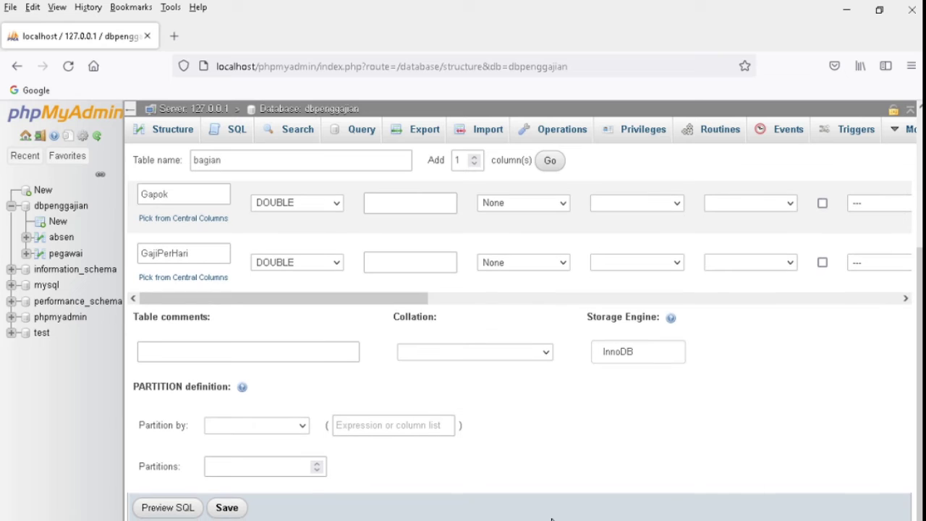
click(226, 507)
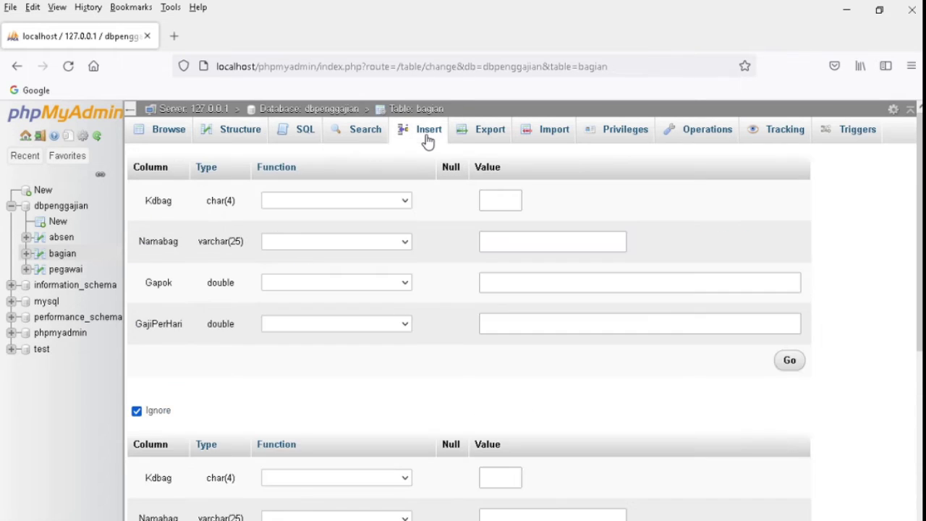
Step: Fill in a new bagian row with Kdbag 1111, Namabag EDP, Gapok 3000000 and GajiPerHari 90000
click(490, 200)
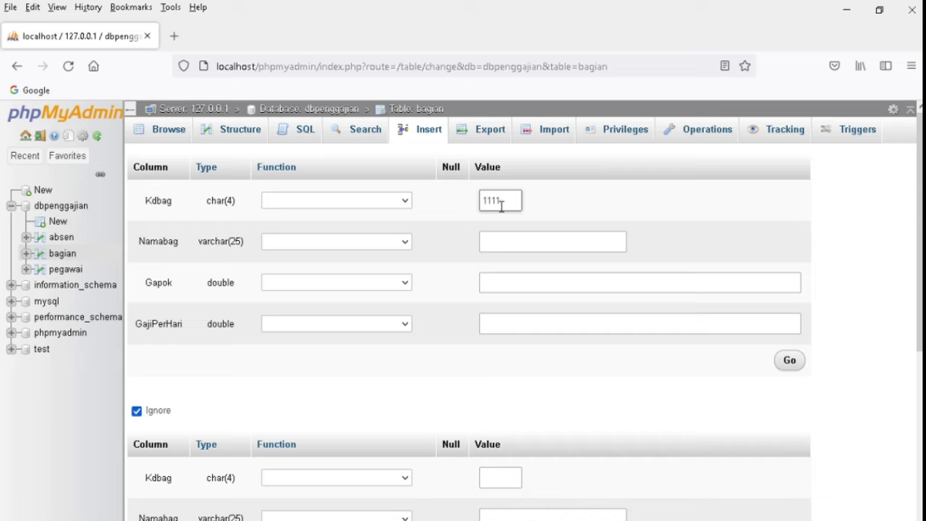
click(535, 240)
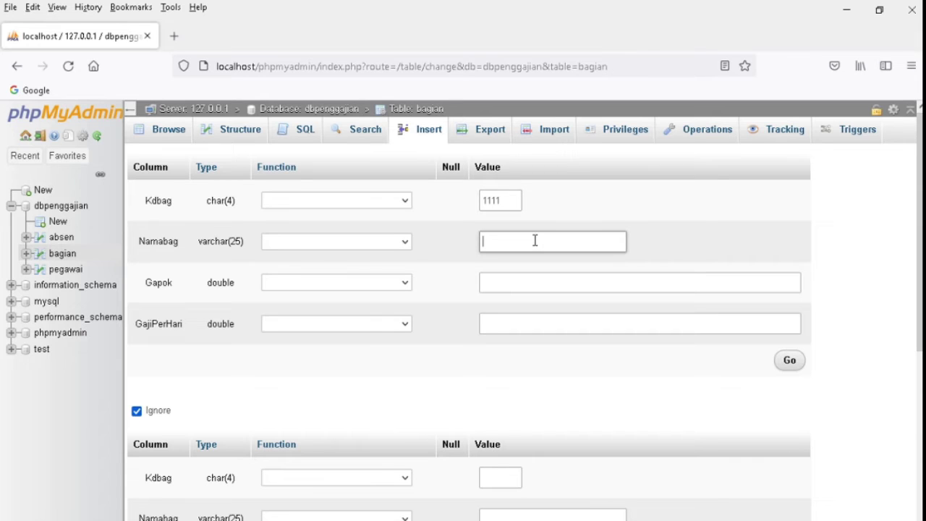
text(EDP)
click(533, 281)
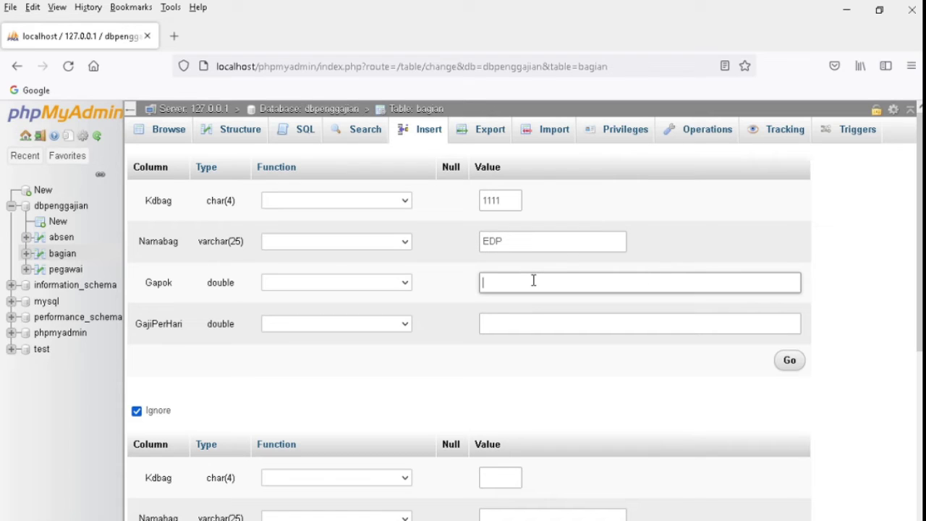
text(3000000)
click(520, 318)
text(90000)
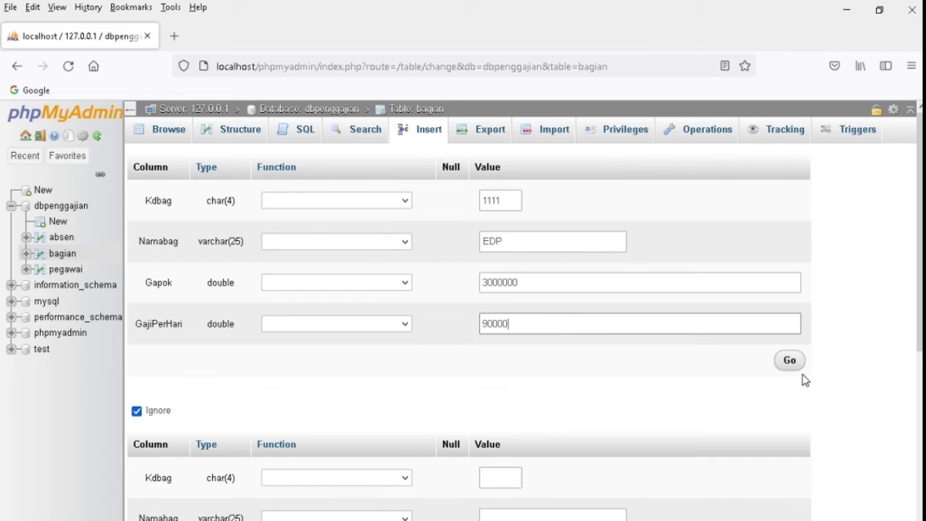
Step: Insert the filled-in bagian row, and review the table's rows and column structure
click(803, 361)
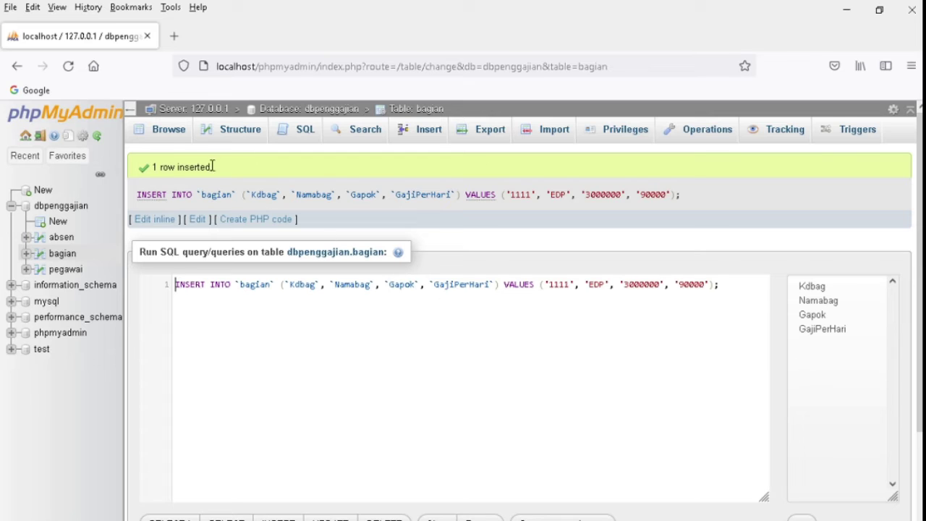
click(164, 140)
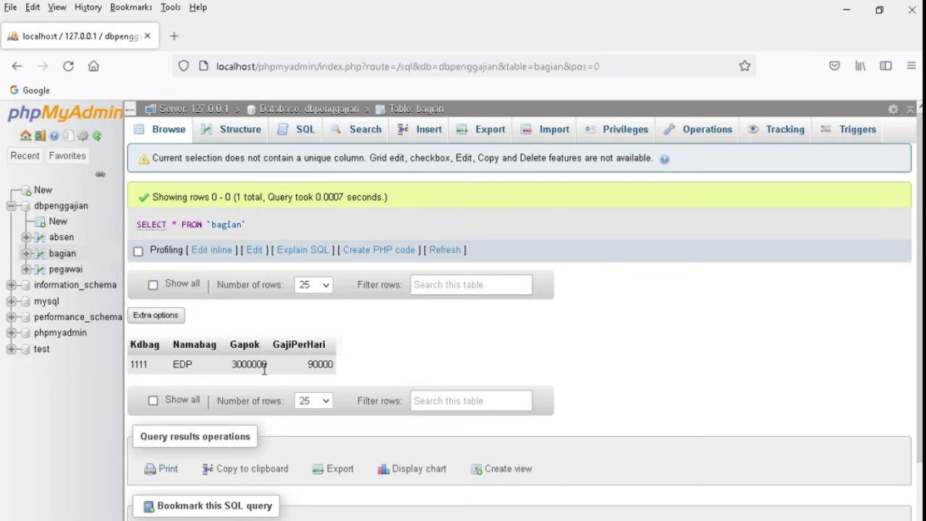
click(233, 137)
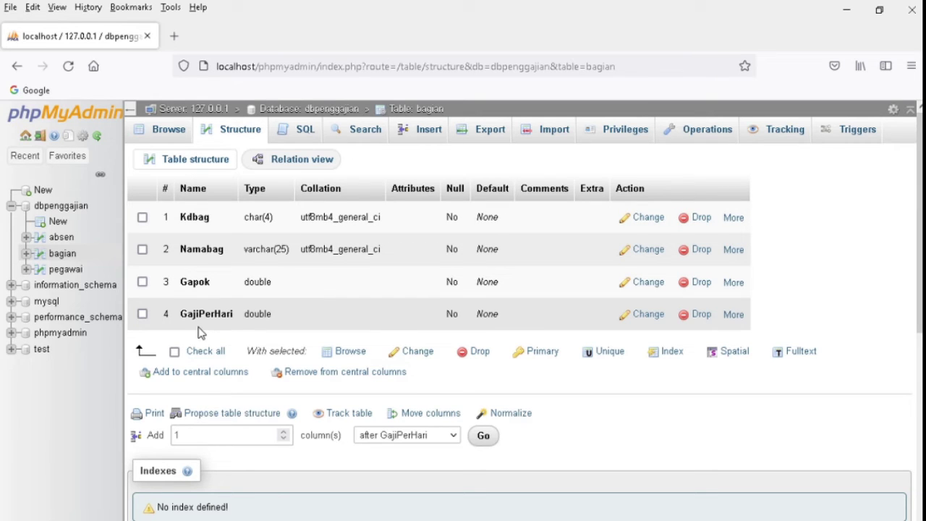
Step: Start a new five-column table named memiliki in the dbpenggajian database
click(62, 227)
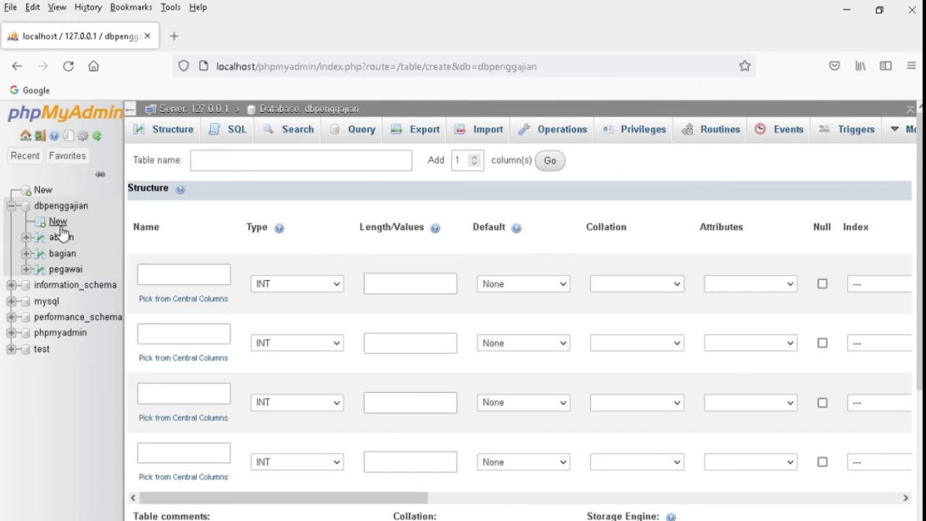
click(144, 137)
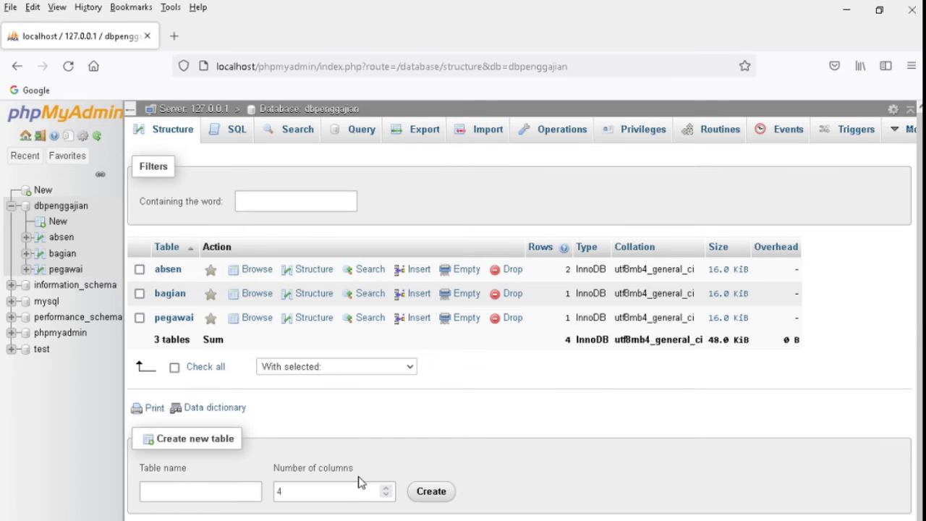
scroll(885, 386, down, 1)
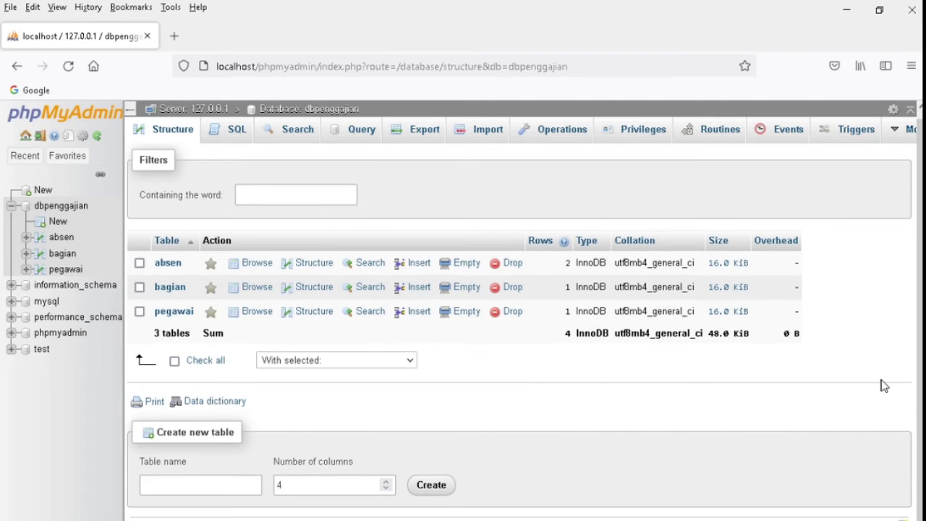
click(386, 481)
click(237, 489)
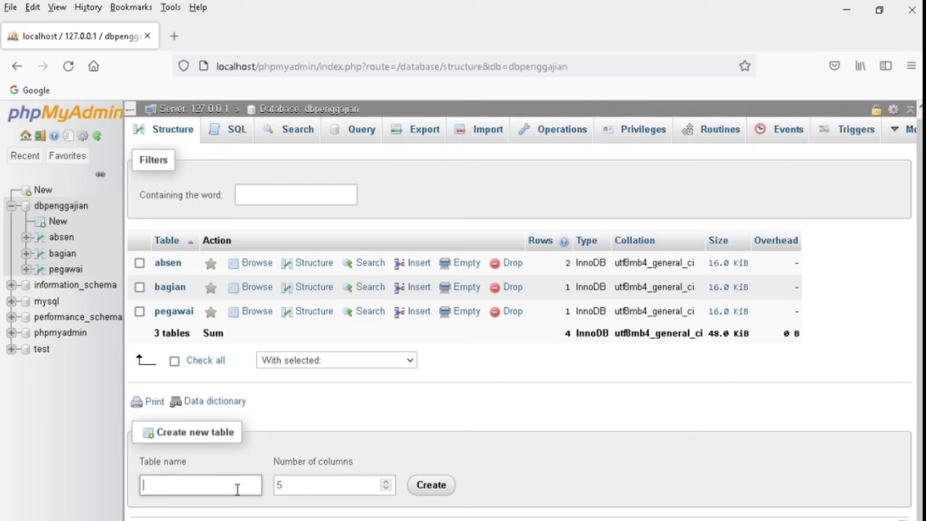
text(MEMILIKI)
key(BackSpace)
key(BackSpace)
key(BackSpace)
key(BackSpace)
key(BackSpace)
key(BackSpace)
key(BackSpace)
text(memiliki)
click(426, 491)
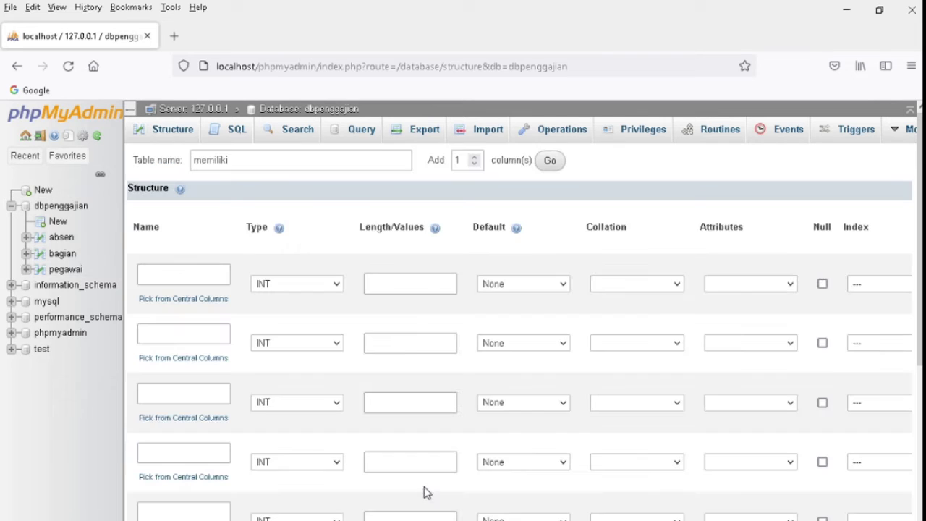
Step: Name the five columns of the memiliki table nokartu, nip, blnthn, tglabsen and ketabsen
click(204, 277)
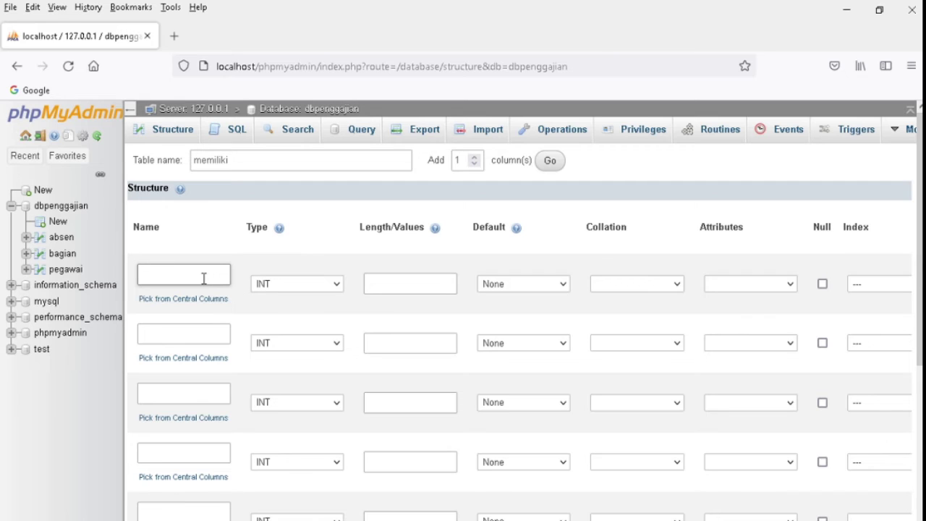
text(nokartu)
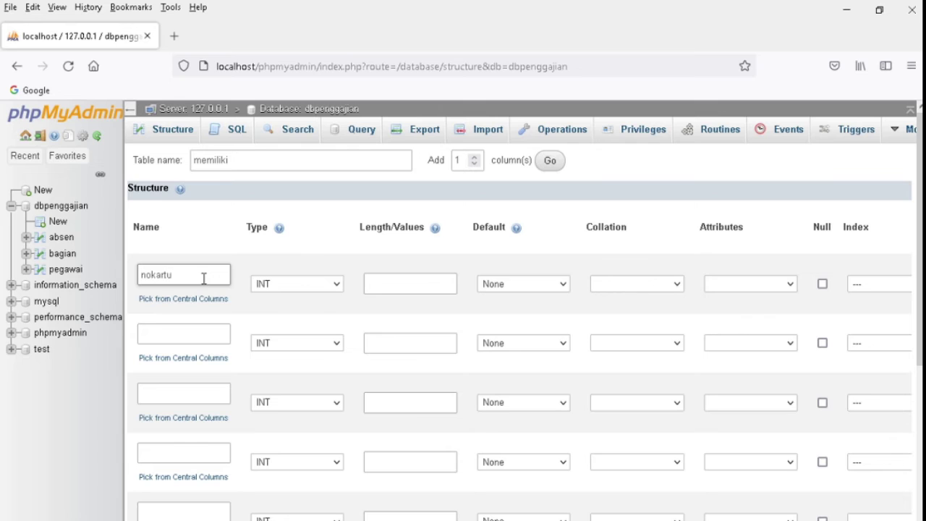
click(216, 329)
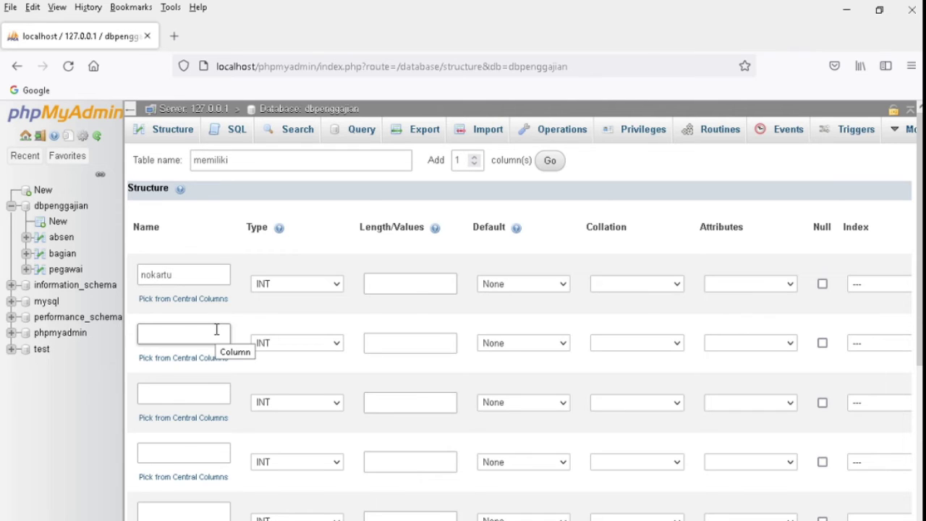
text(nip)
click(207, 402)
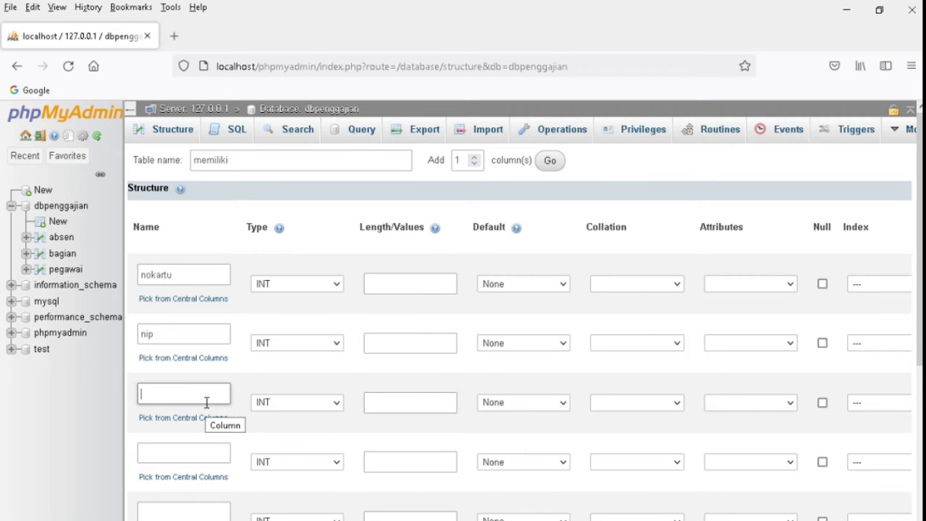
text(blnthn)
click(193, 446)
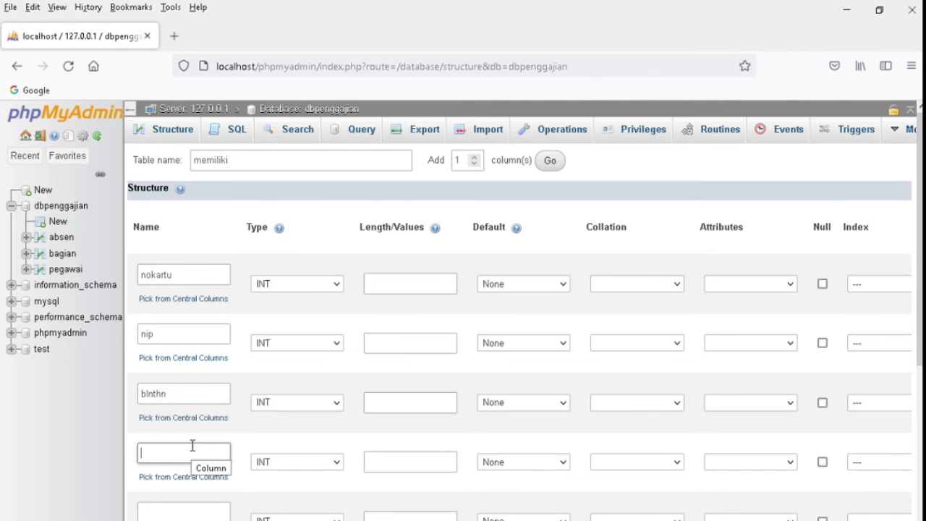
text(tglbln)
key(BackSpace)
text(absen)
click(184, 507)
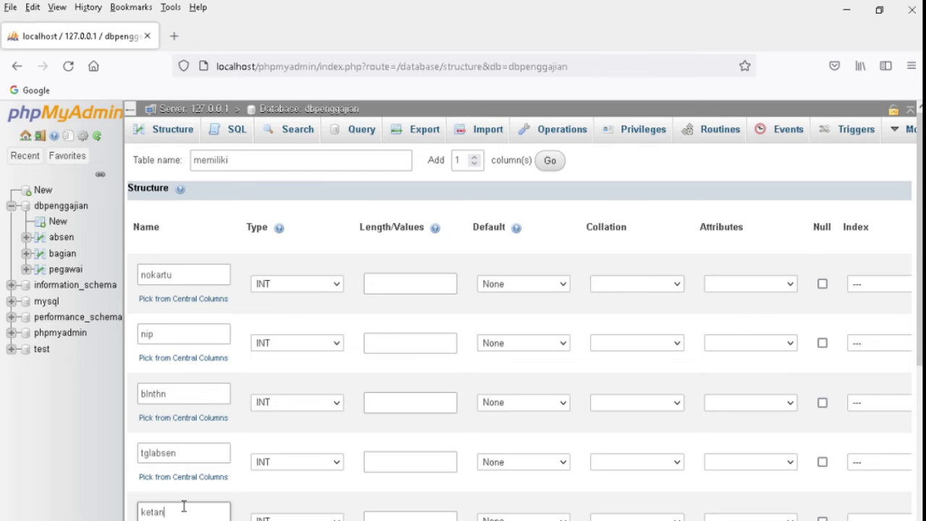
text(ketabsen)
Step: Set the type of the nokartu, nip and blnthn columns to CHAR
click(320, 288)
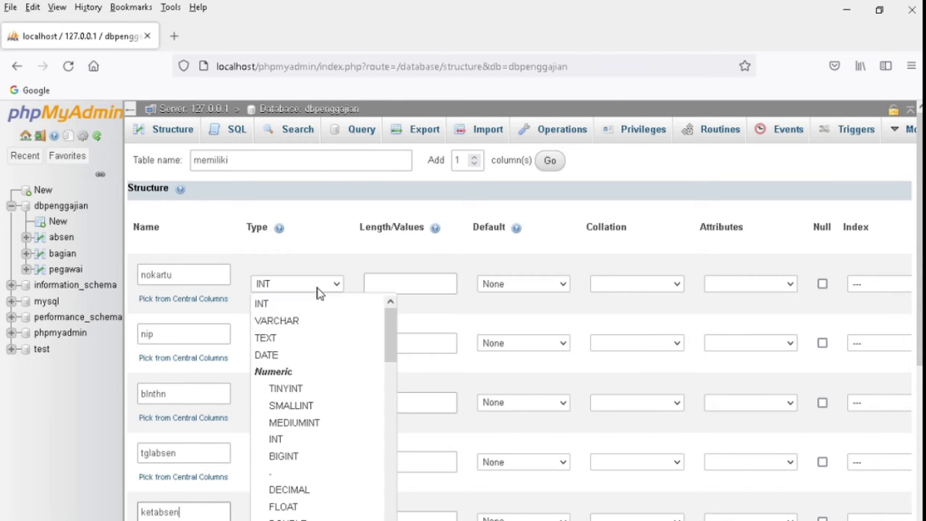
drag(385, 346, 394, 429)
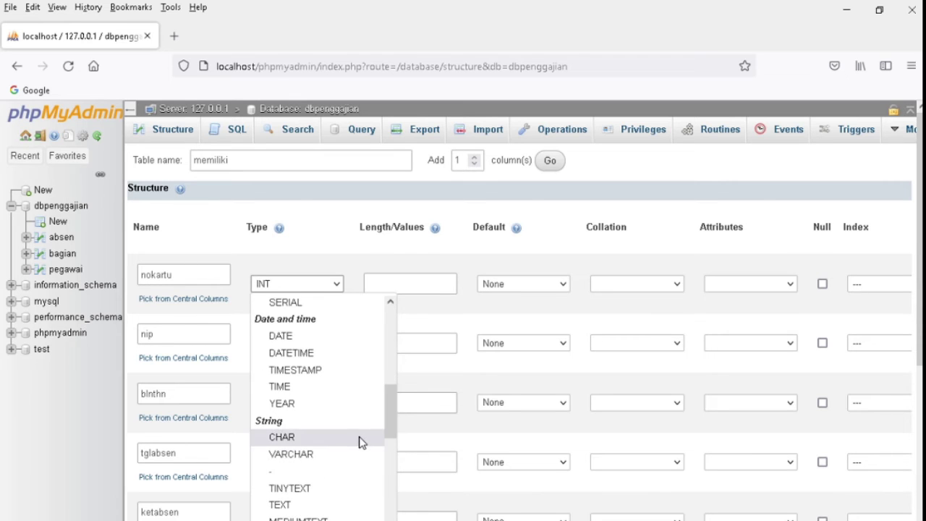
click(359, 437)
click(311, 346)
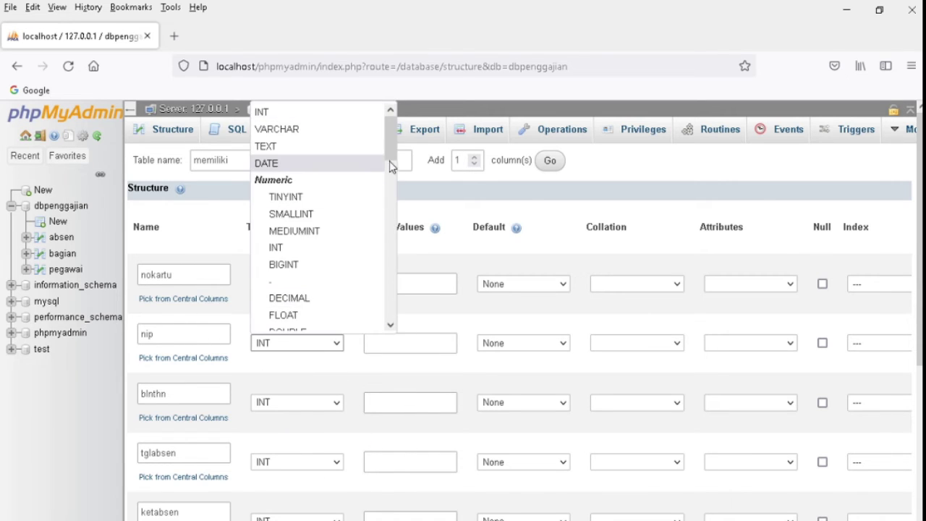
drag(390, 160, 397, 264)
click(352, 228)
click(314, 405)
click(325, 306)
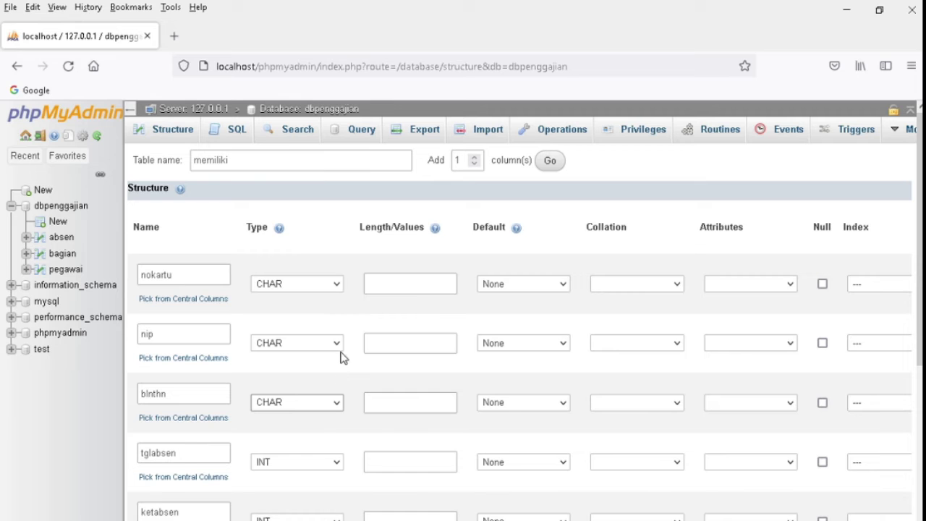
Step: Set the type of the tglabsen column to CHAR and of the ketabsen column to VARCHAR
click(328, 460)
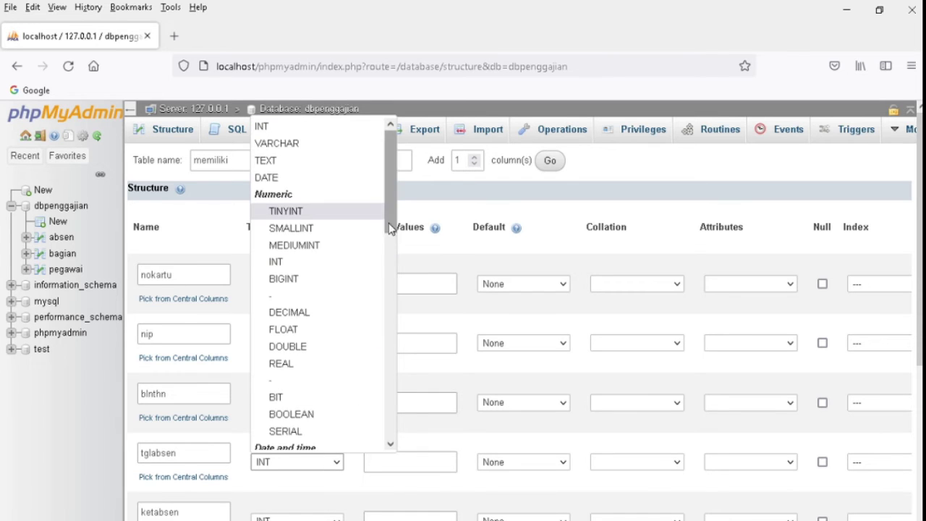
scroll(311, 217, down, 3)
click(330, 309)
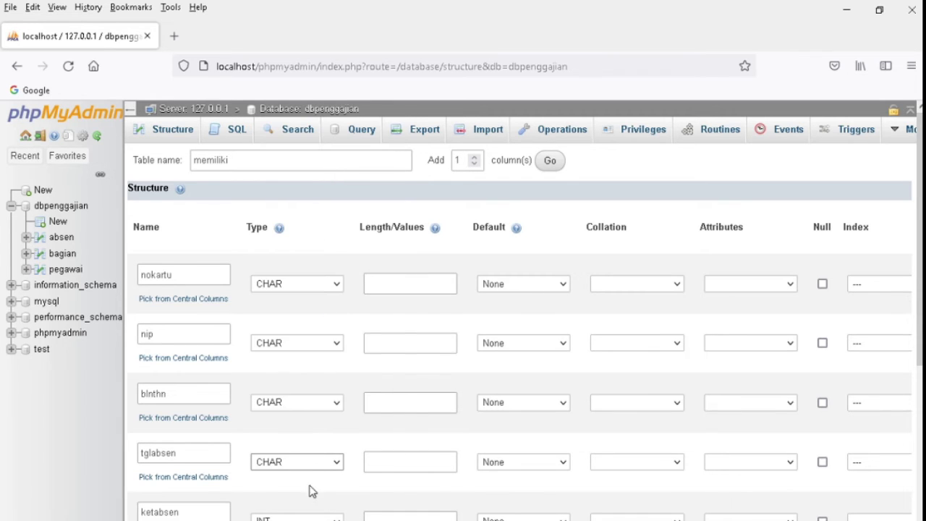
click(314, 516)
drag(386, 284, 398, 374)
click(360, 397)
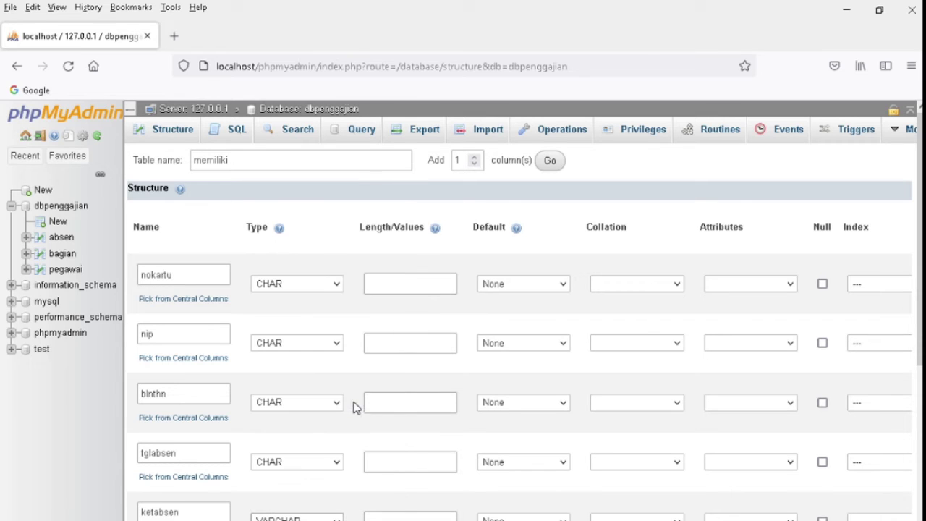
Step: Set the column lengths to 7 for nokartu, 9 for nip, 4 for blnthn and 10 for tglabsen
click(414, 285)
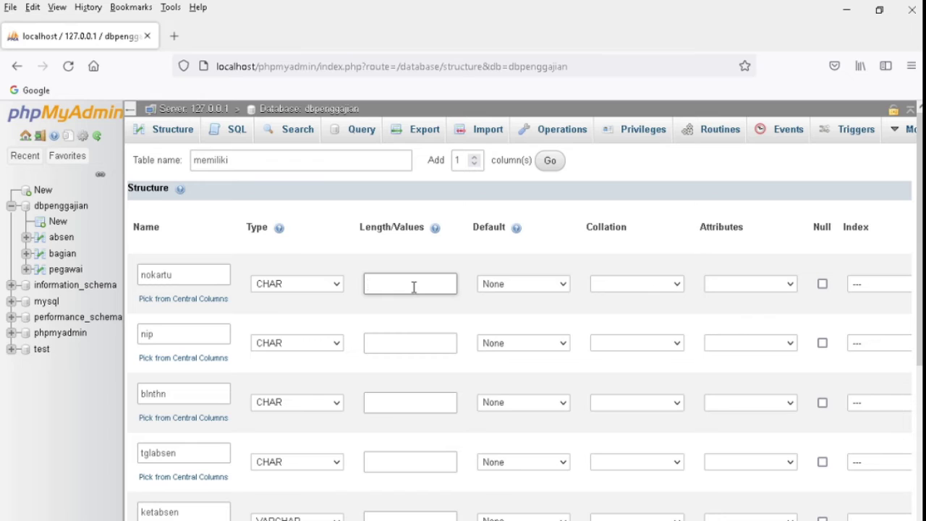
click(418, 342)
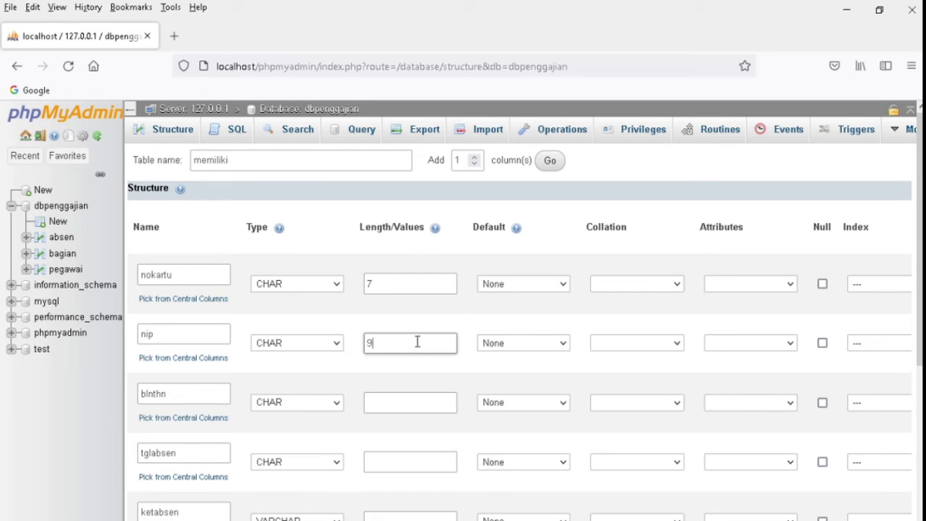
click(416, 398)
text(4)
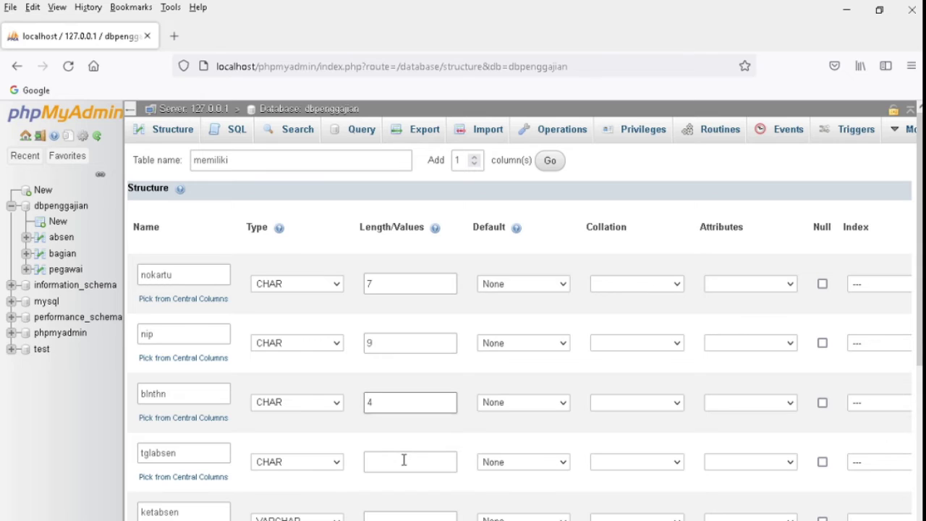
click(403, 461)
text(1)
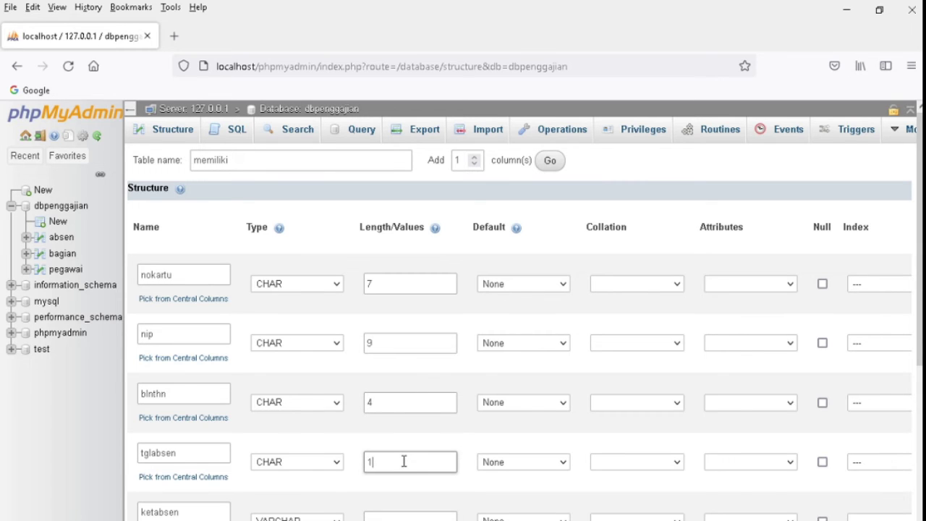
text(0)
Step: Set the length of the ketabsen column to 9 and save the memiliki table
click(404, 517)
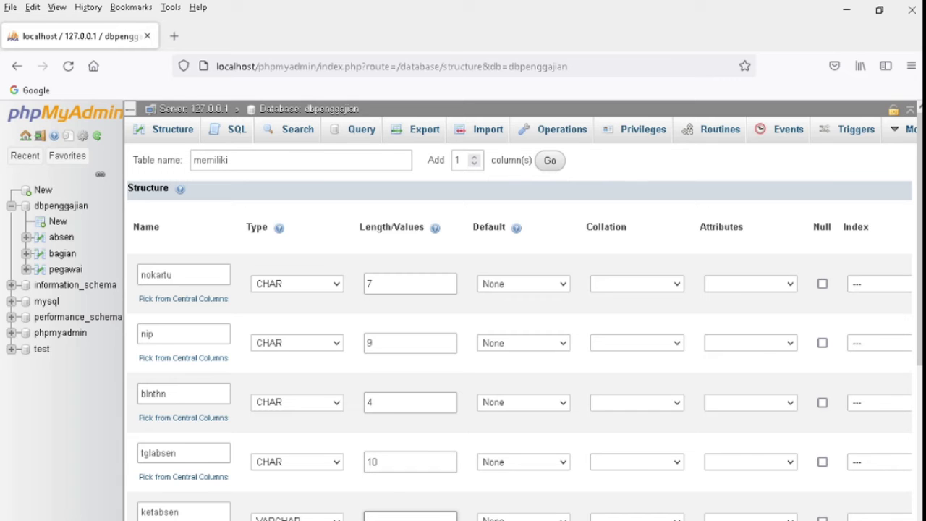
text(9)
drag(920, 361, 913, 520)
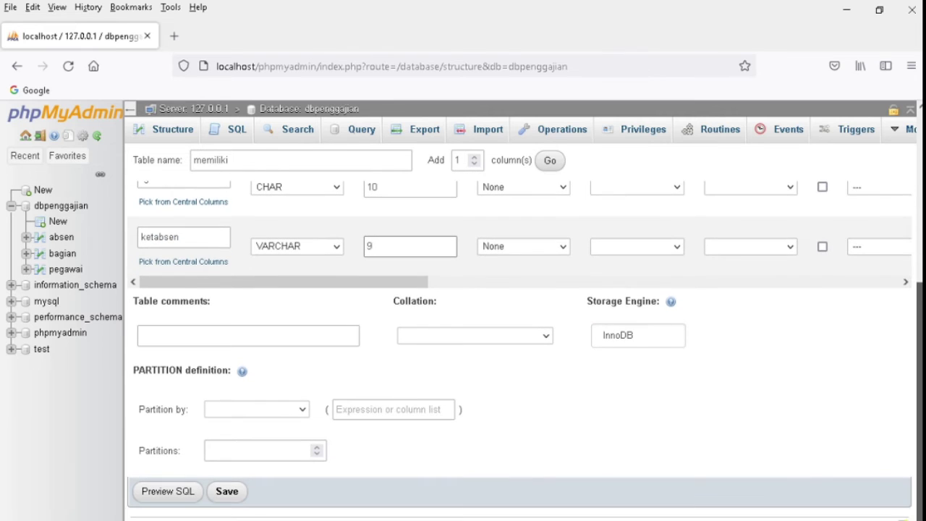
click(233, 495)
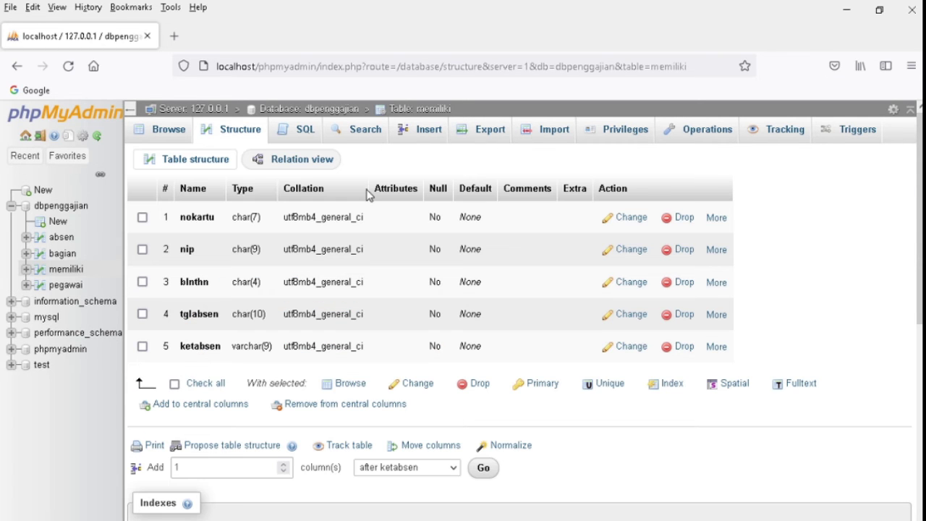
Step: Start a new five-column table named total_absen in the dbpenggajian database
click(64, 223)
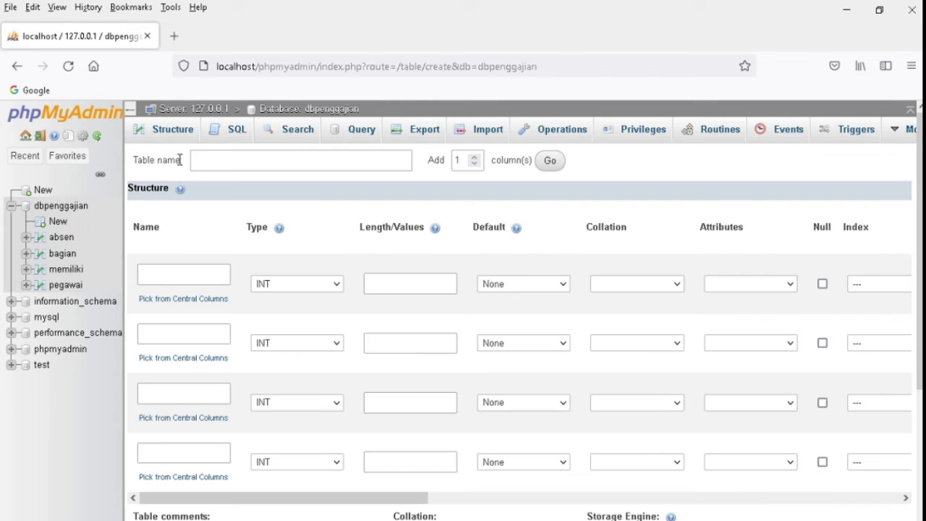
click(164, 142)
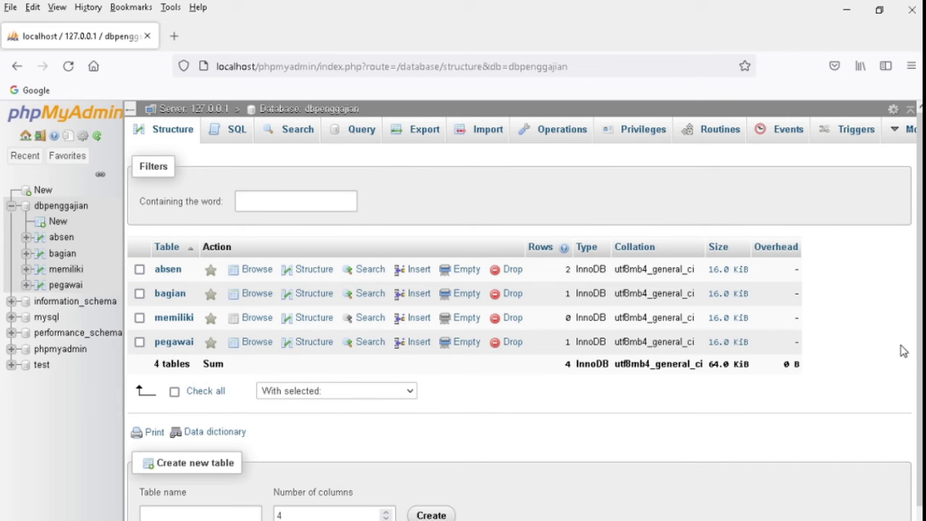
scroll(921, 362, down, 1)
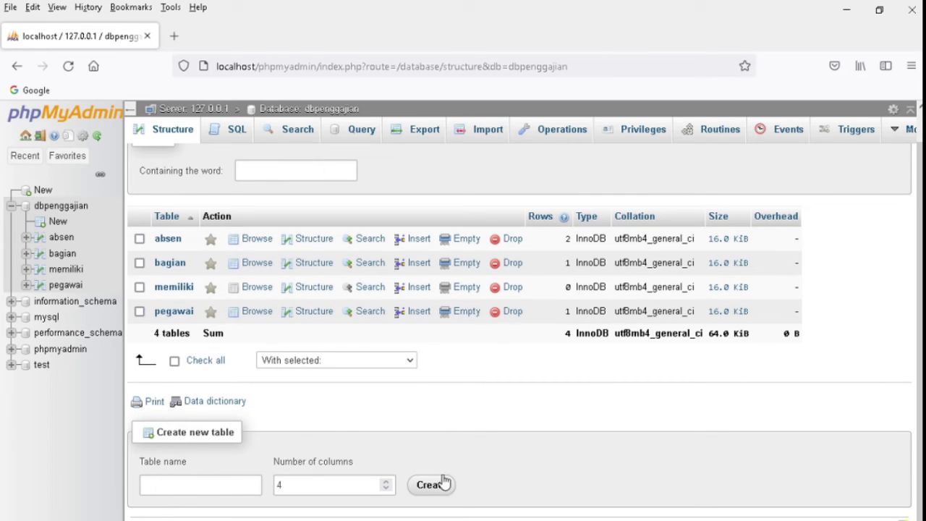
click(387, 481)
click(223, 489)
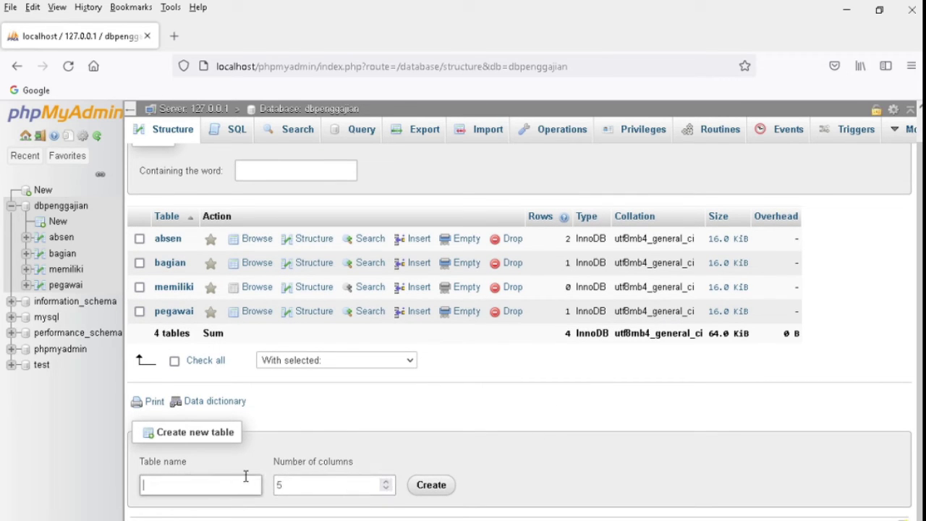
text(t)
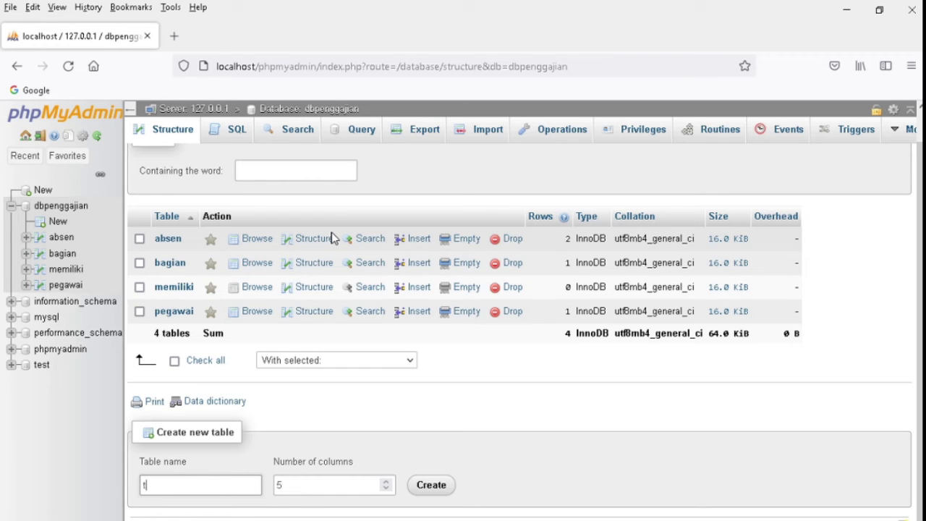
text(otal_absen)
click(431, 485)
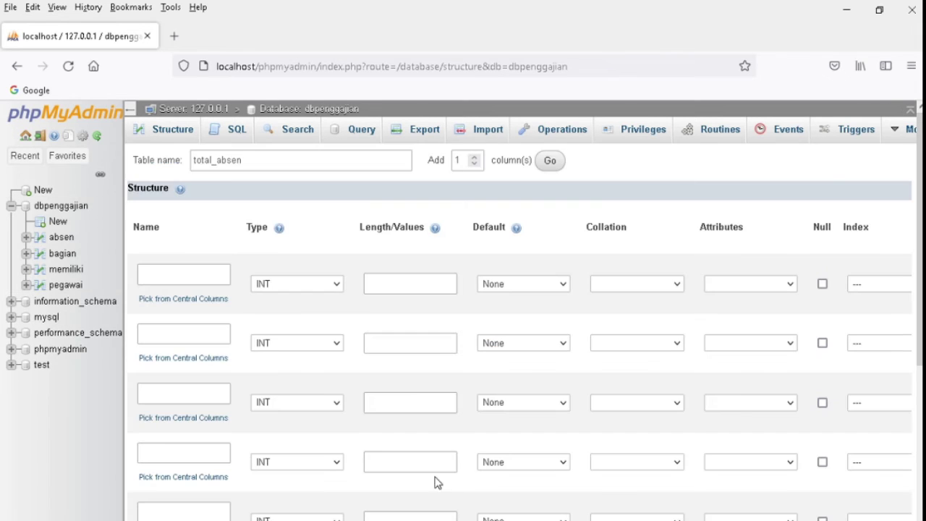
Step: Name the five columns of the total_absen table nokartu, nip, blnthn, ttlmsk and ttlakmsk
click(201, 276)
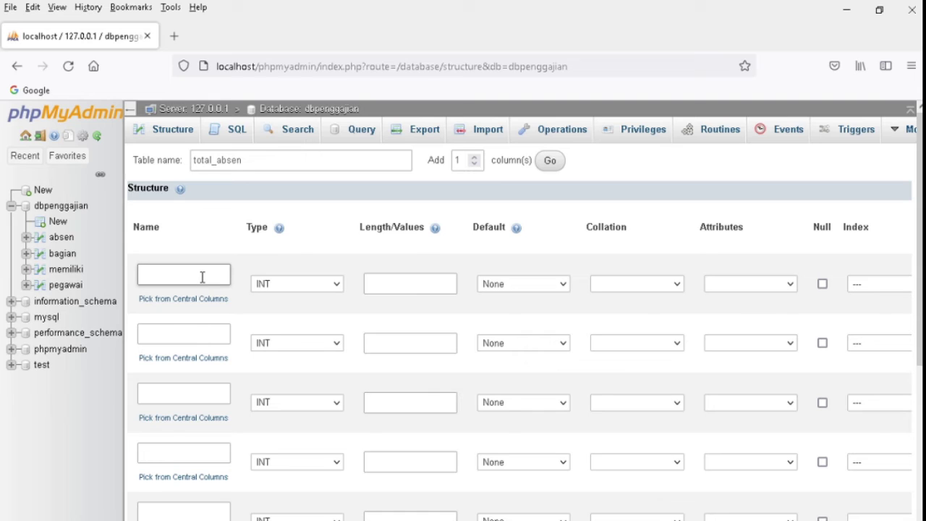
text(nokartu)
click(201, 329)
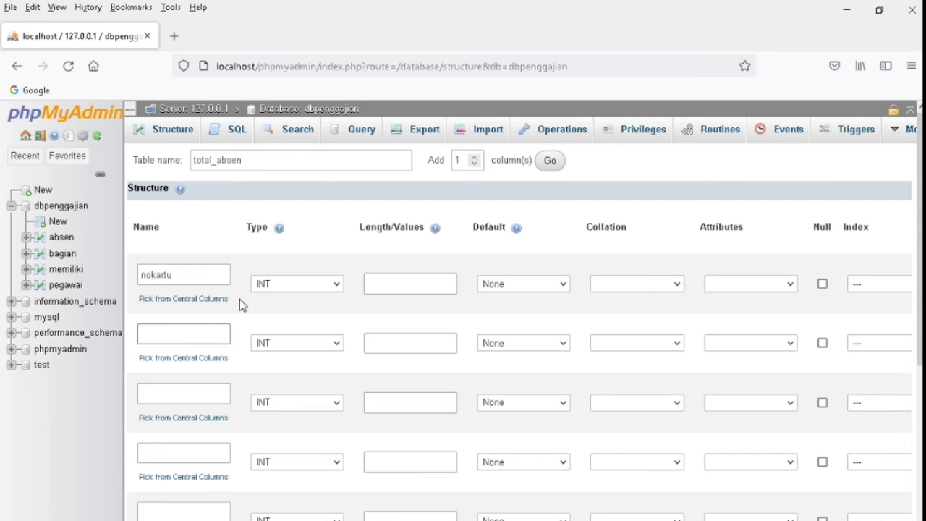
text(nip)
click(217, 393)
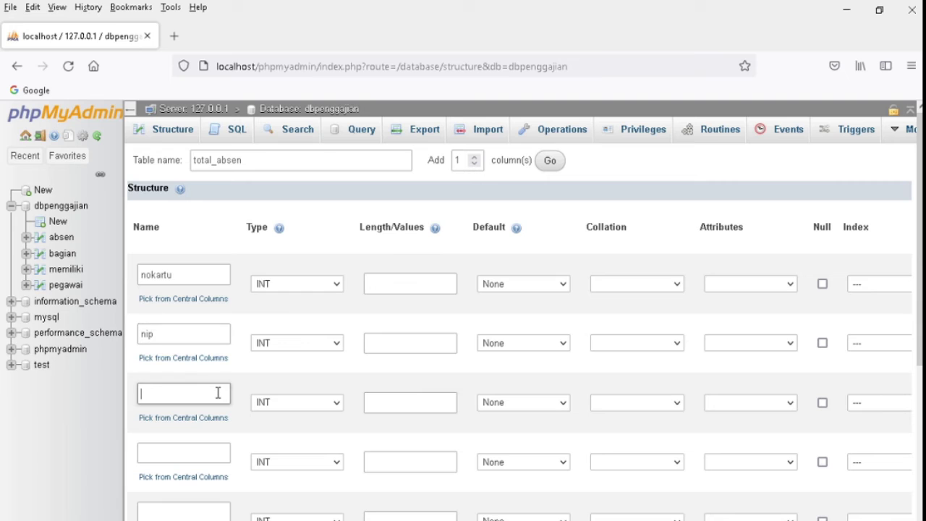
text(b)
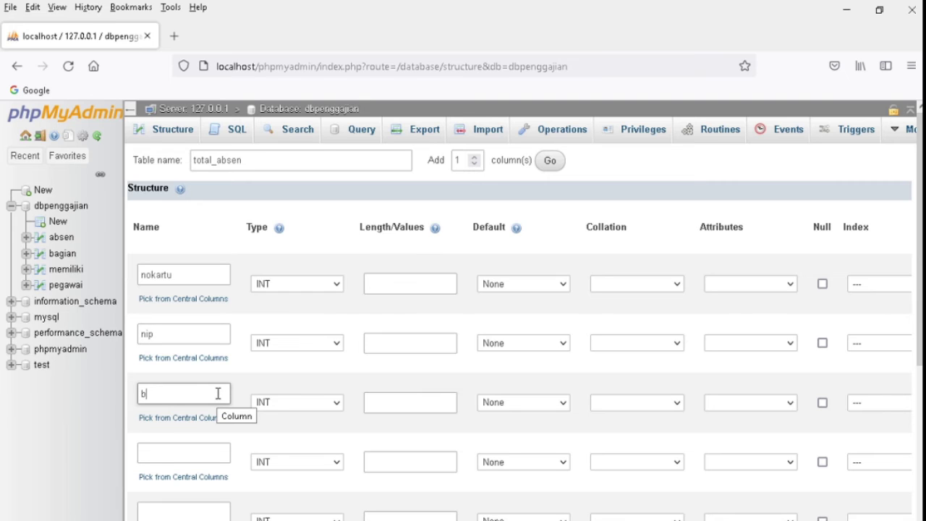
text(lnthn)
click(196, 450)
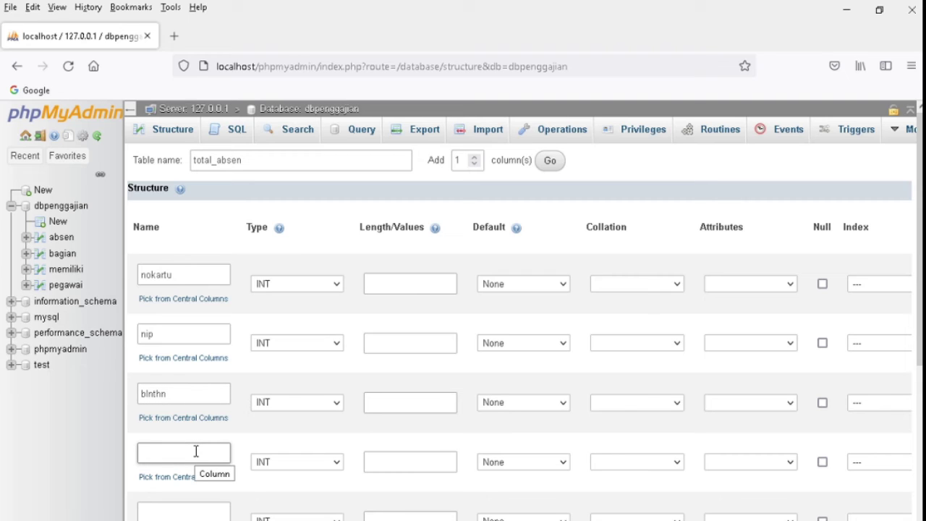
text(ttlmsk)
click(179, 513)
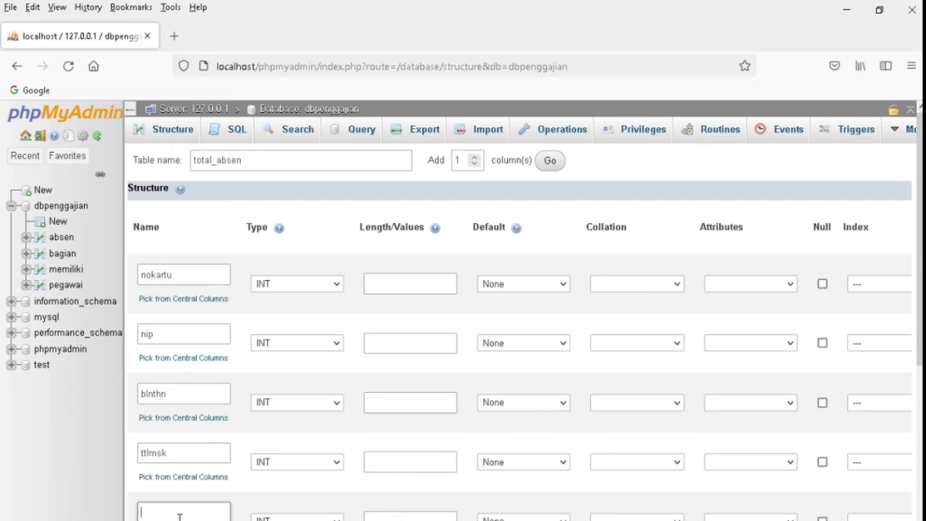
text(ttlakmsk)
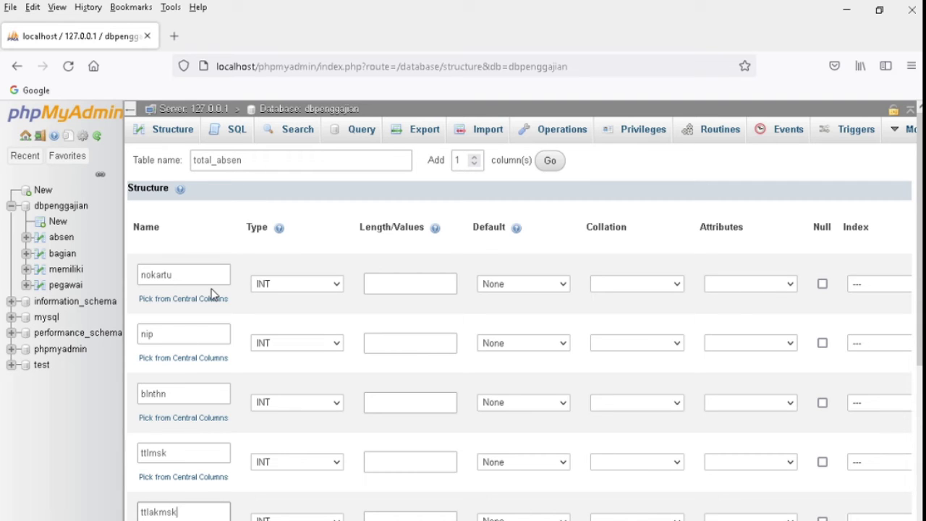
Step: Set the type of the nokartu, nip and blnthn columns to CHAR
click(273, 287)
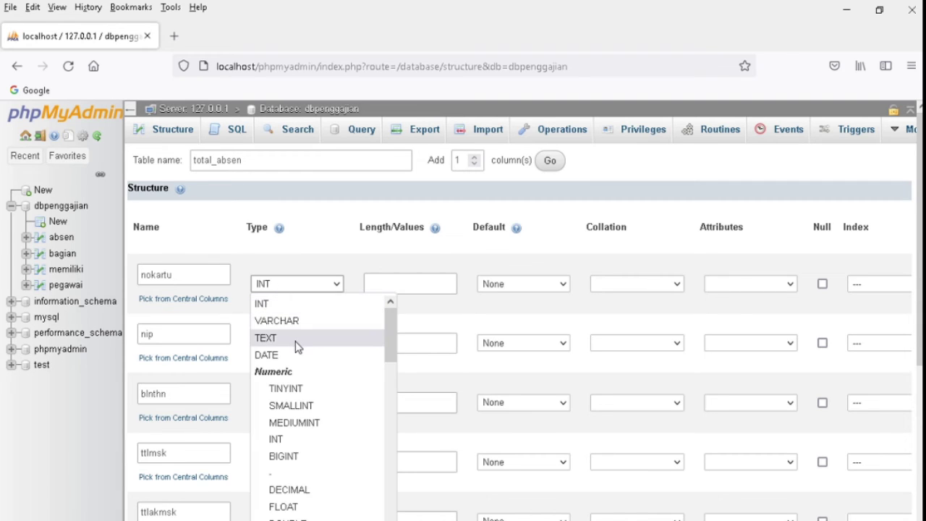
drag(393, 352, 404, 432)
click(321, 402)
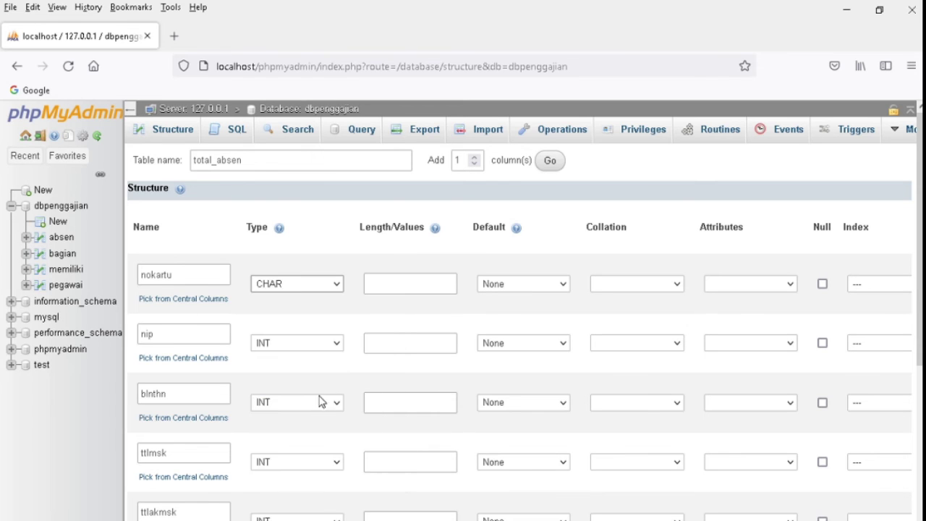
click(317, 345)
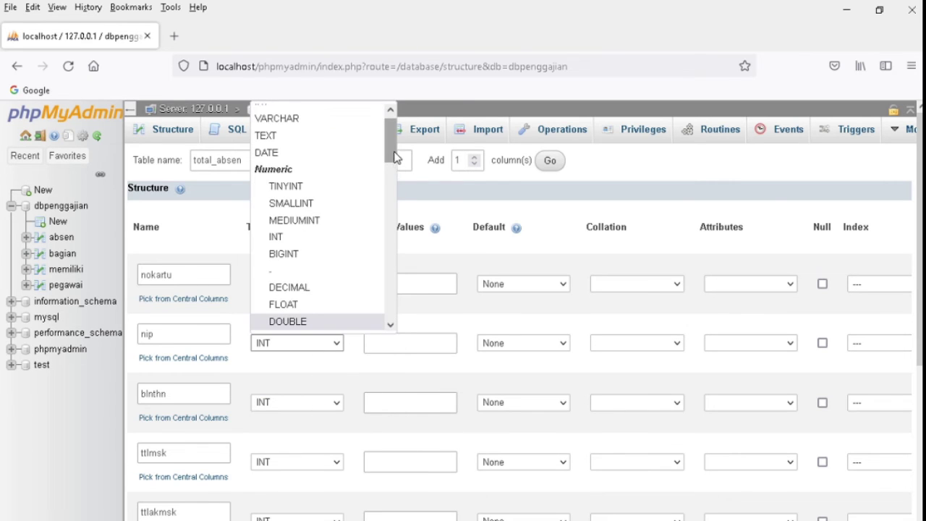
drag(394, 157, 403, 234)
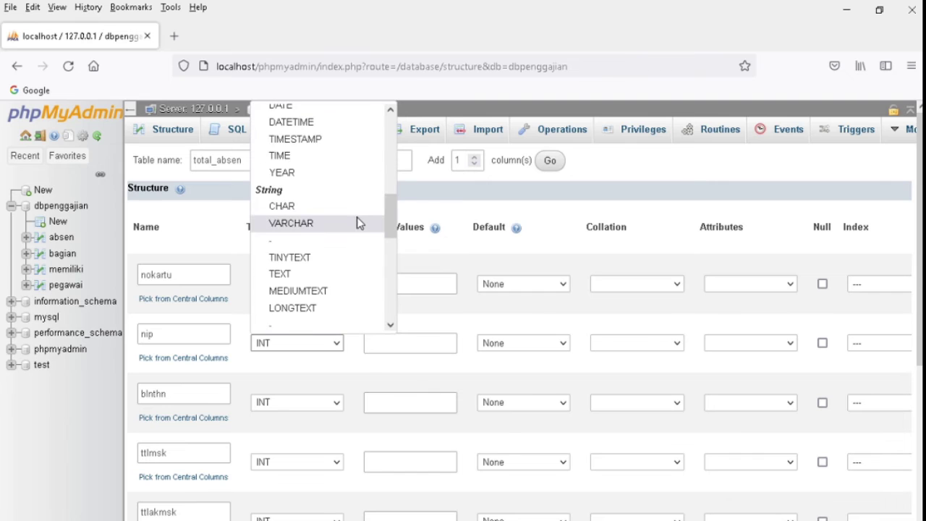
click(349, 209)
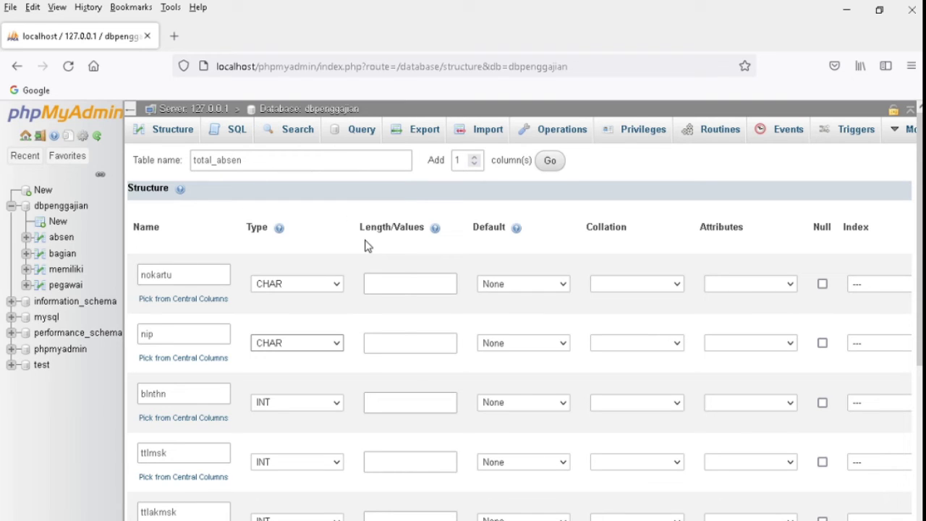
click(325, 412)
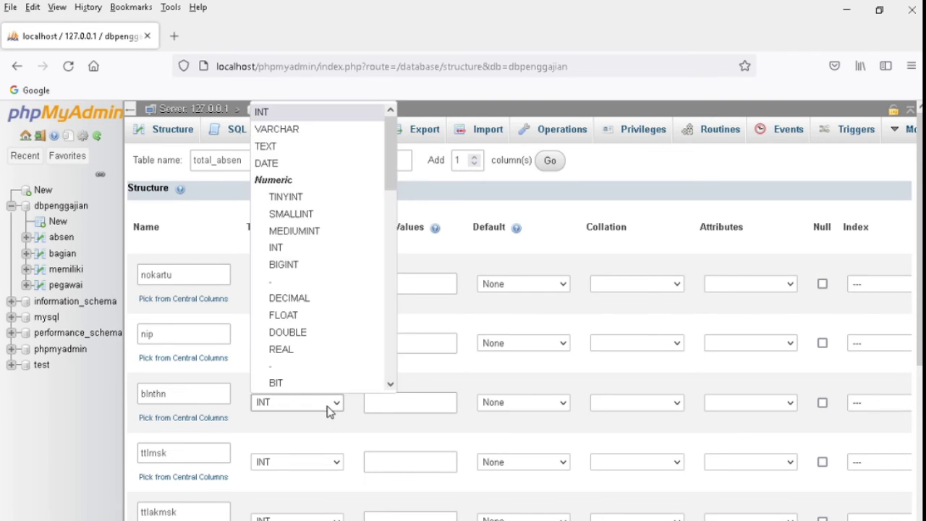
drag(389, 197, 407, 306)
click(321, 150)
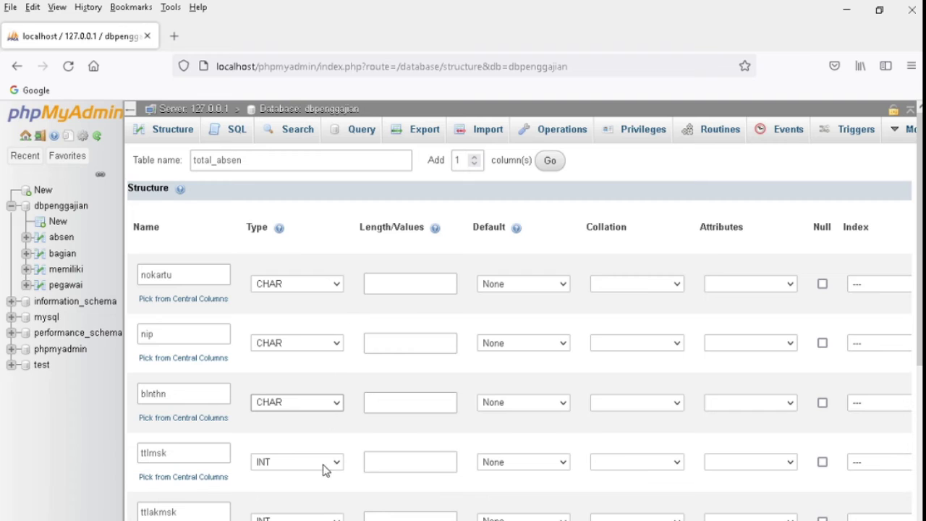
Step: Set the column lengths to 7 for nokartu, 9 for nip, 4 for blnthn and 11 for ttlmsk
click(395, 285)
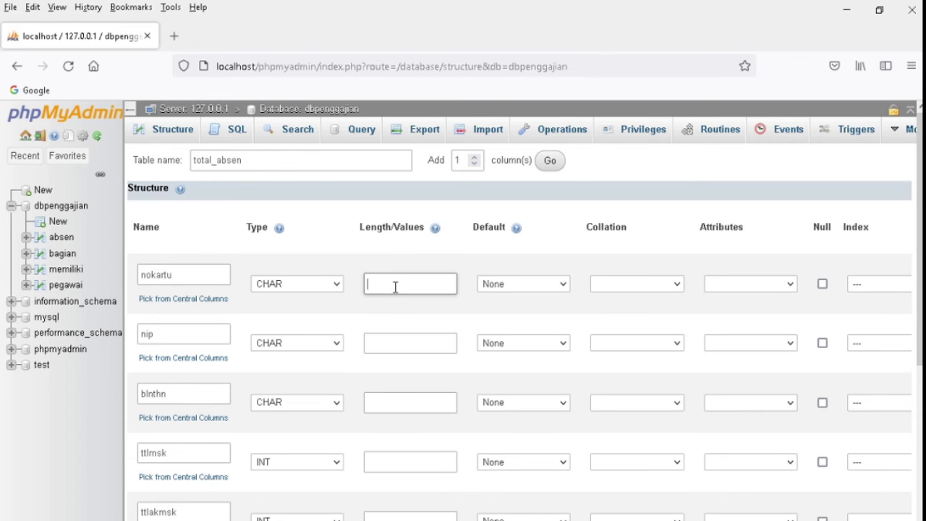
text(7)
click(401, 343)
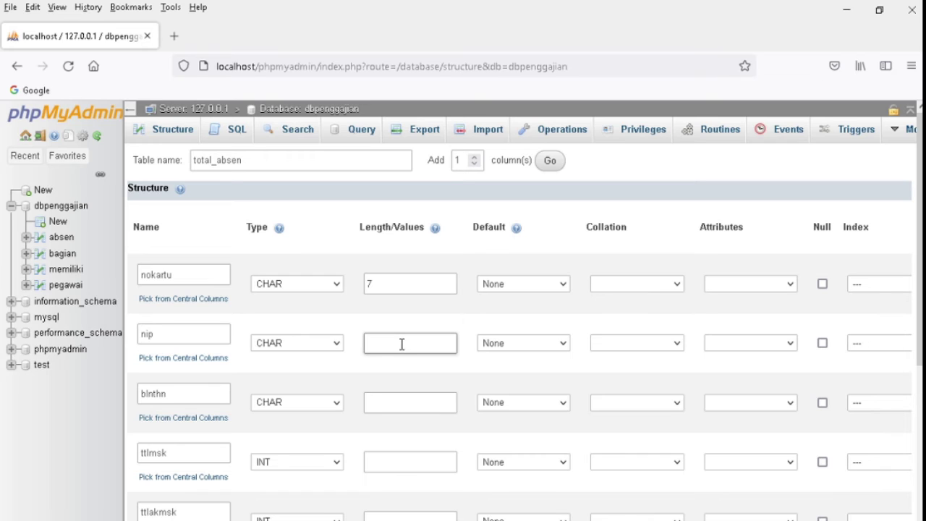
click(402, 402)
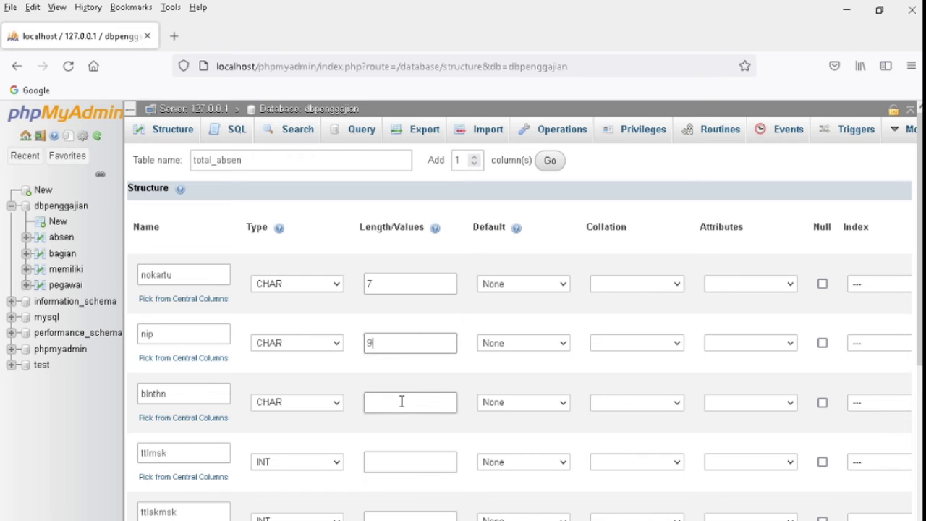
text(4)
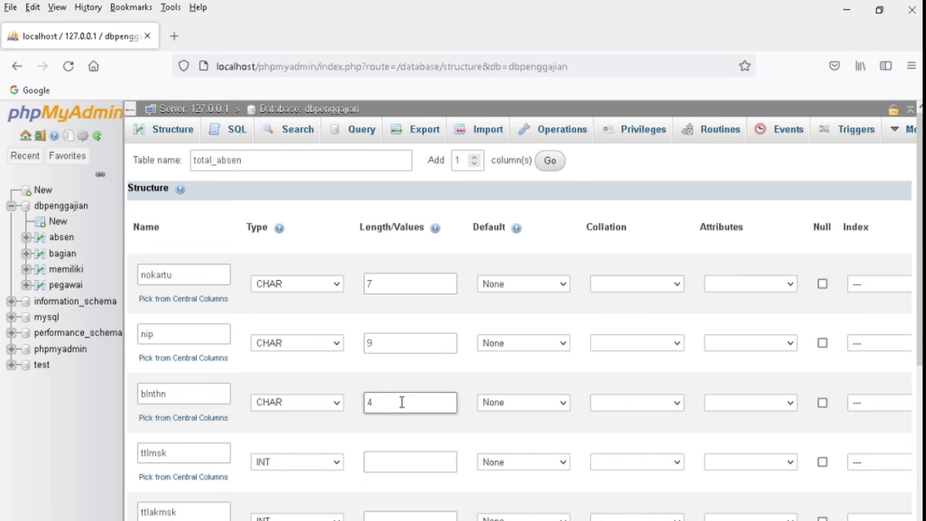
click(397, 453)
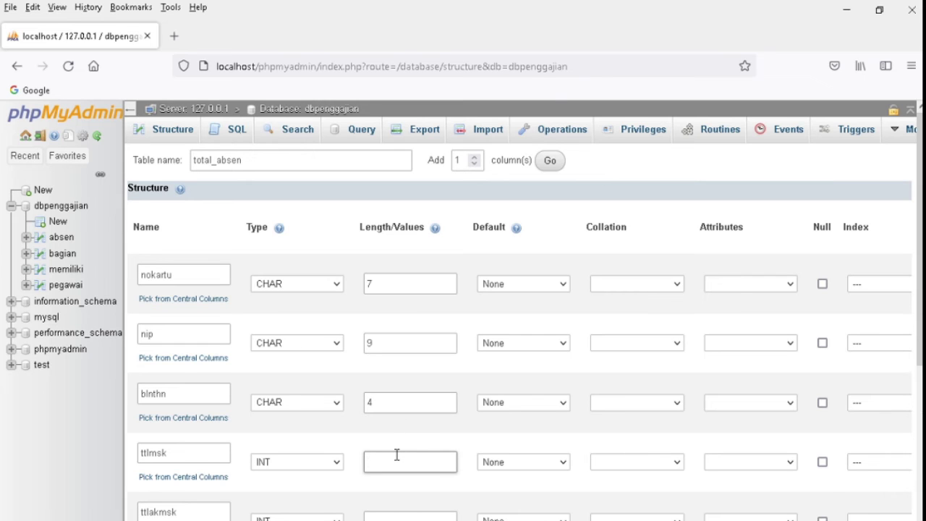
text(11)
Step: Set the length of the ttlakmsk column to 11 and save the total_absen table
click(410, 517)
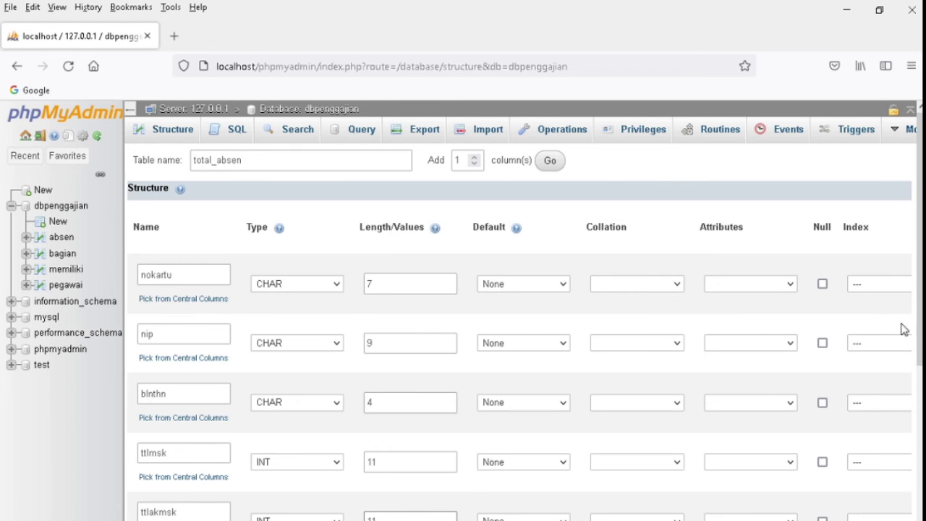
scroll(918, 331, down, 3)
scroll(917, 331, down, 5)
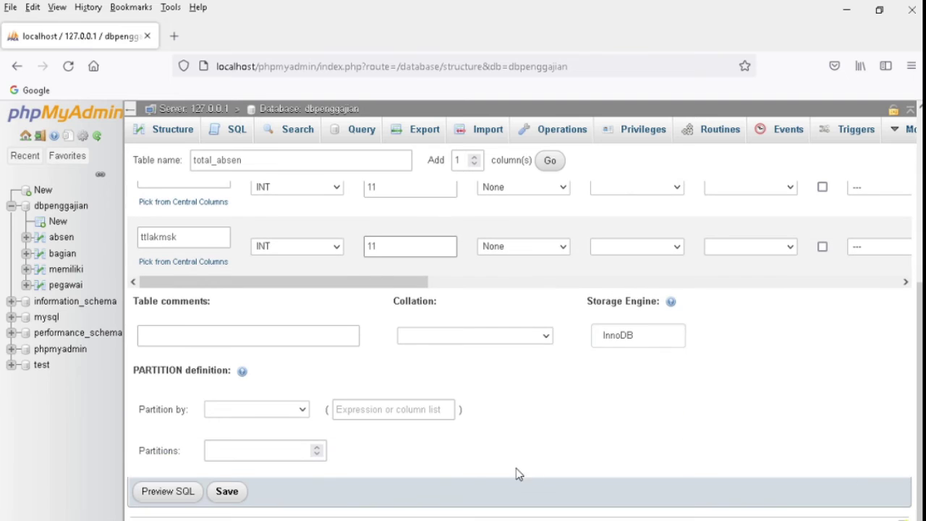
click(230, 492)
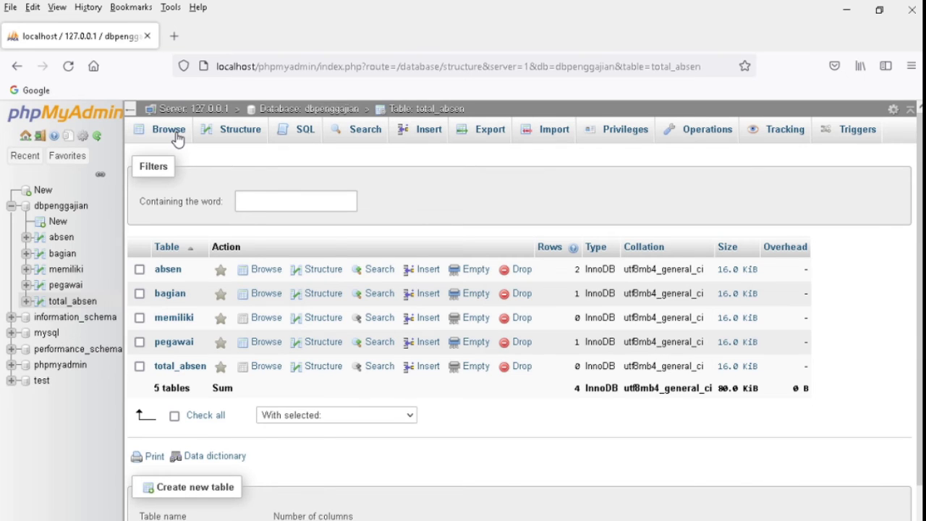
Step: Review the contents and column structure of the total_absen and memiliki tables
click(177, 139)
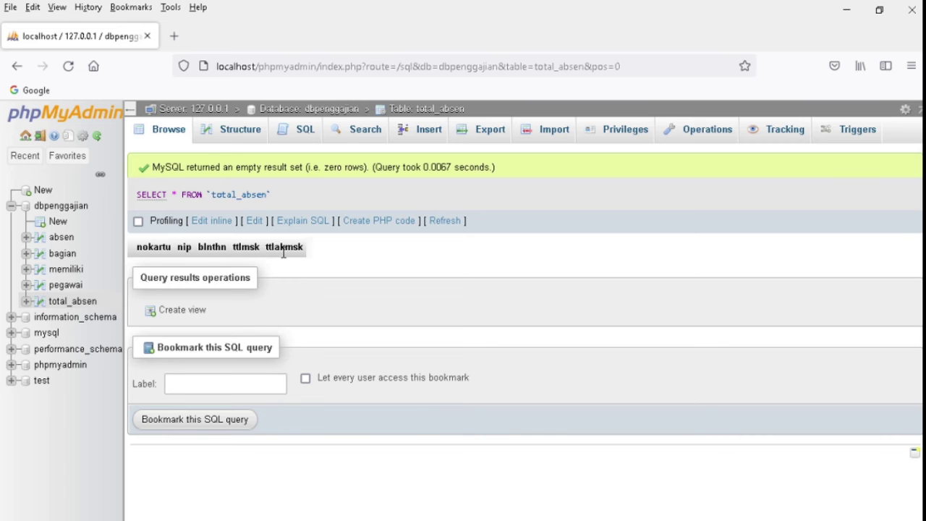
click(233, 139)
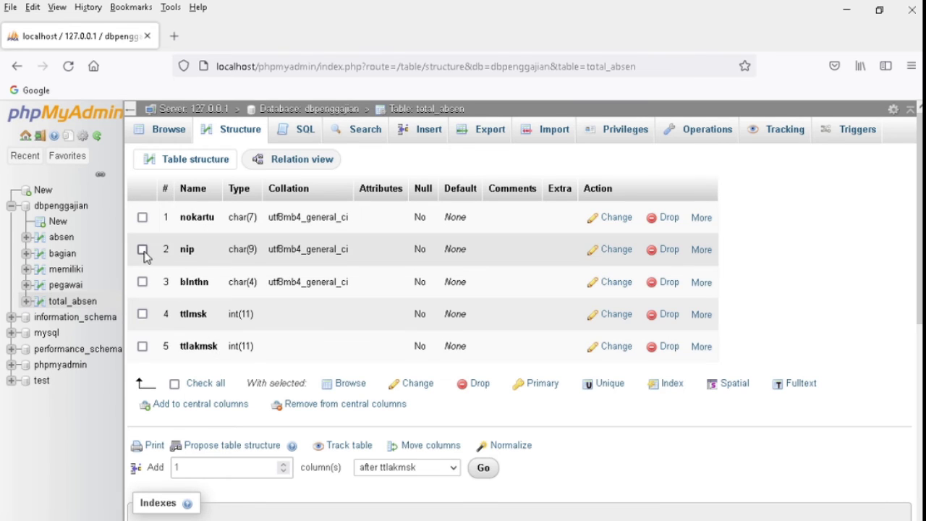
click(79, 275)
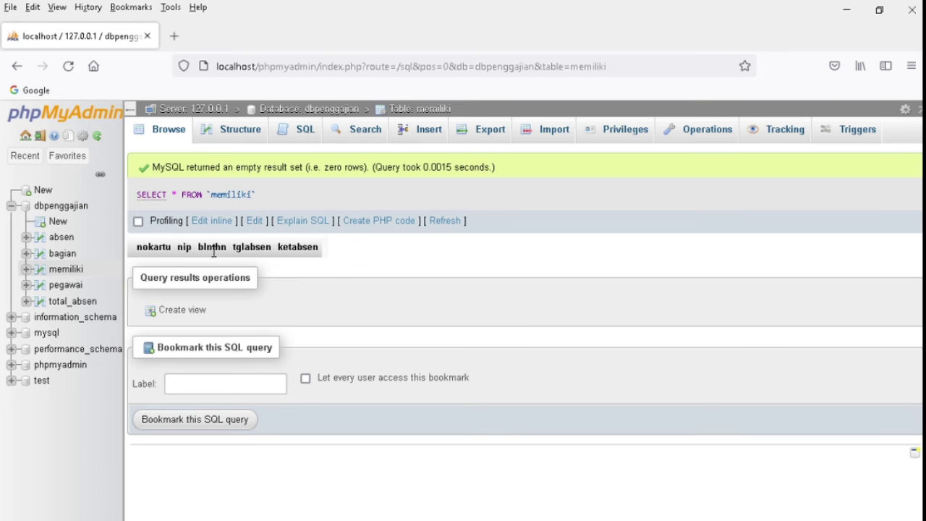
click(228, 138)
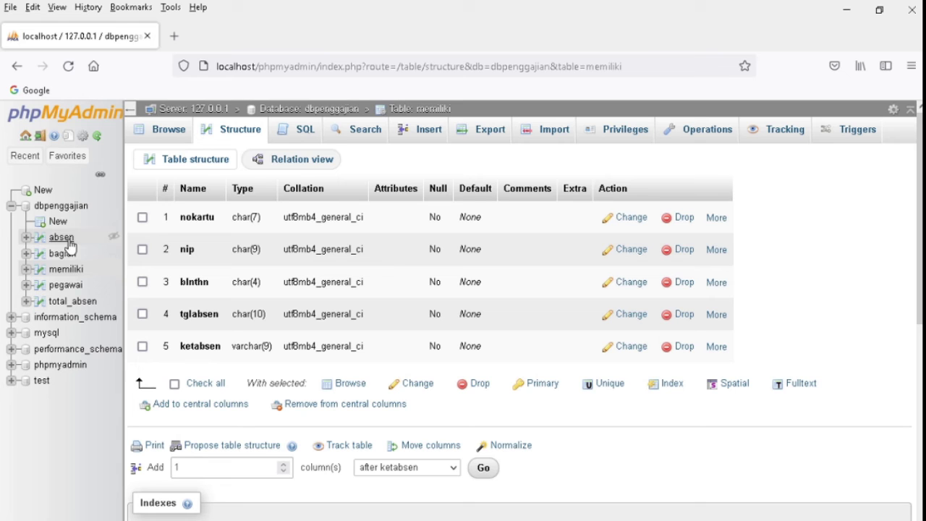
Step: Browse the pegawai, bagian, absen, memiliki and total_absen tables and recheck the column structure of memiliki
click(75, 289)
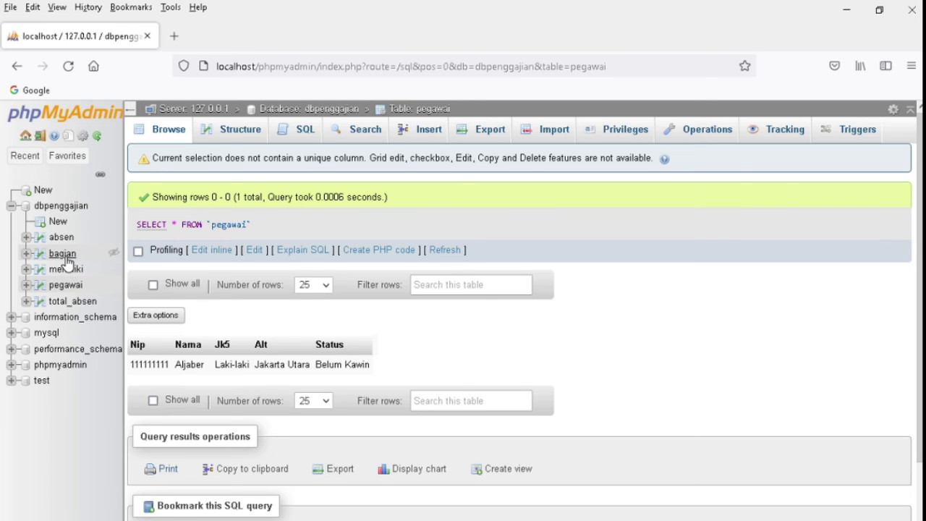
click(67, 259)
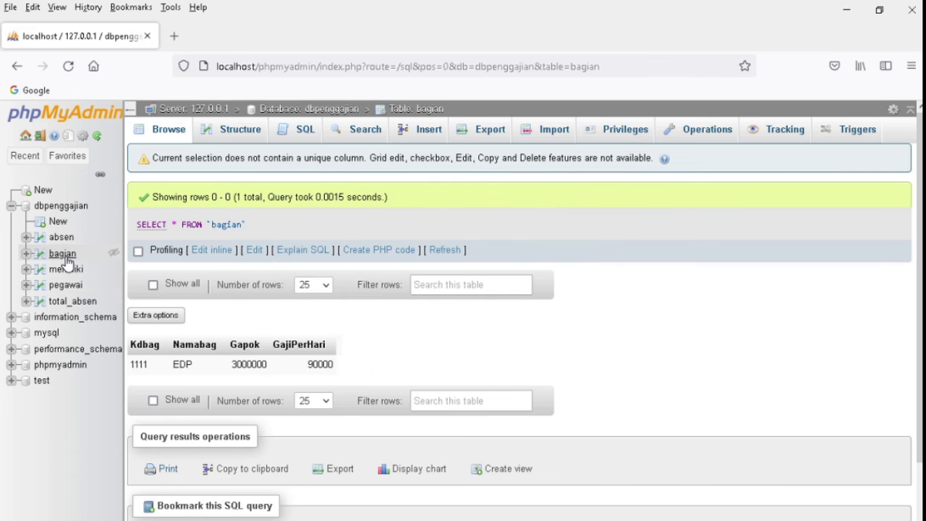
click(68, 243)
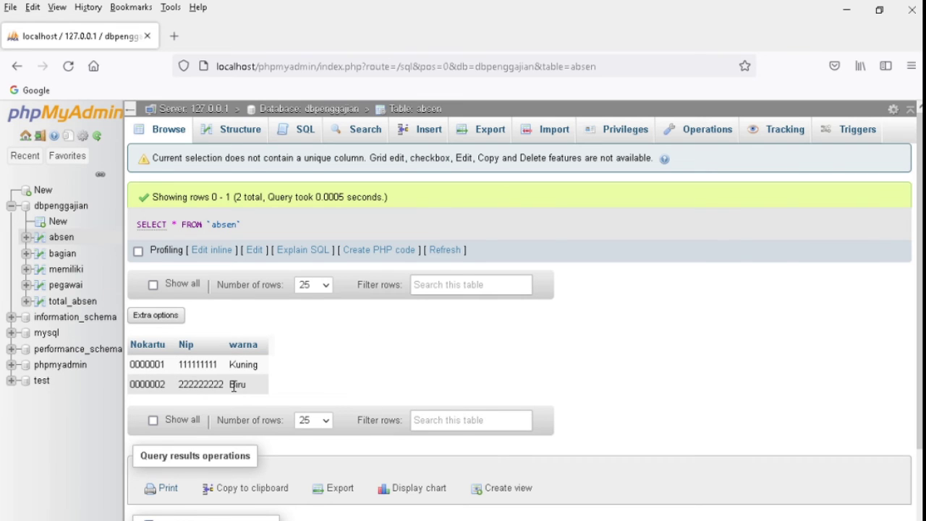
click(69, 270)
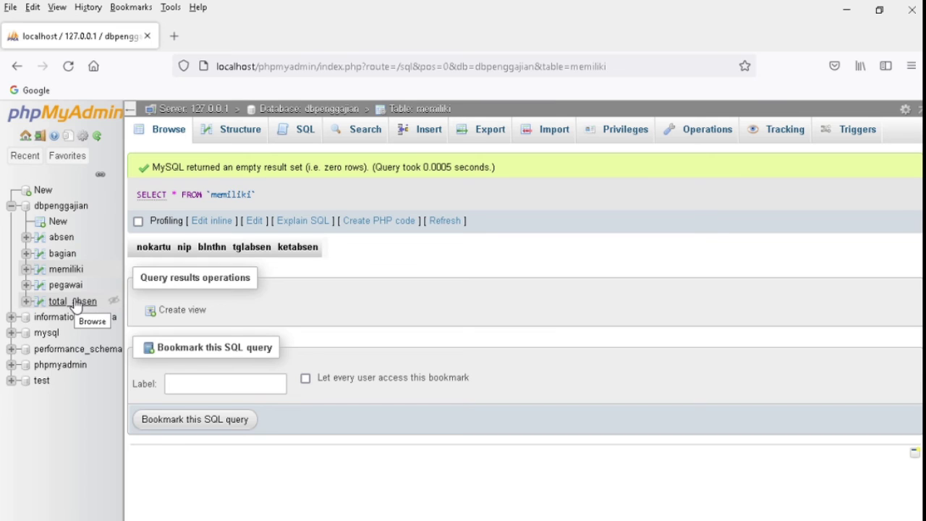
click(75, 302)
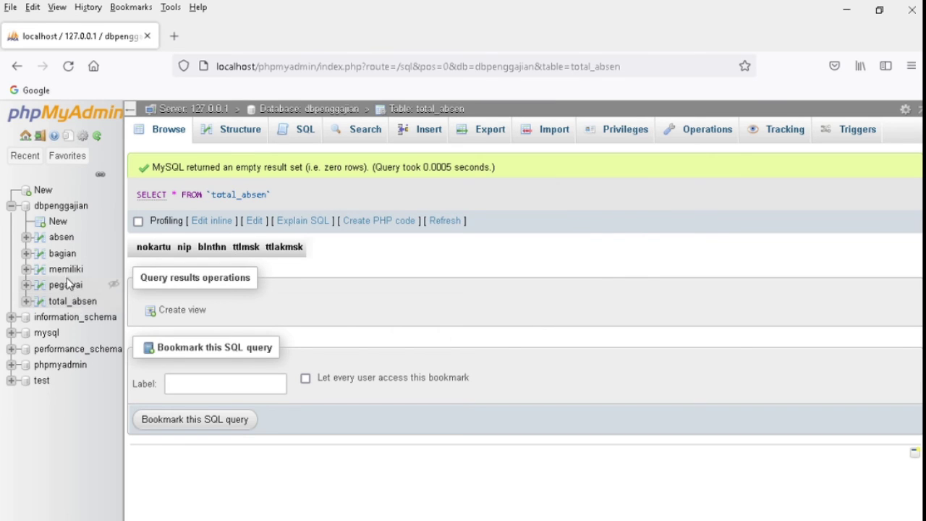
click(67, 271)
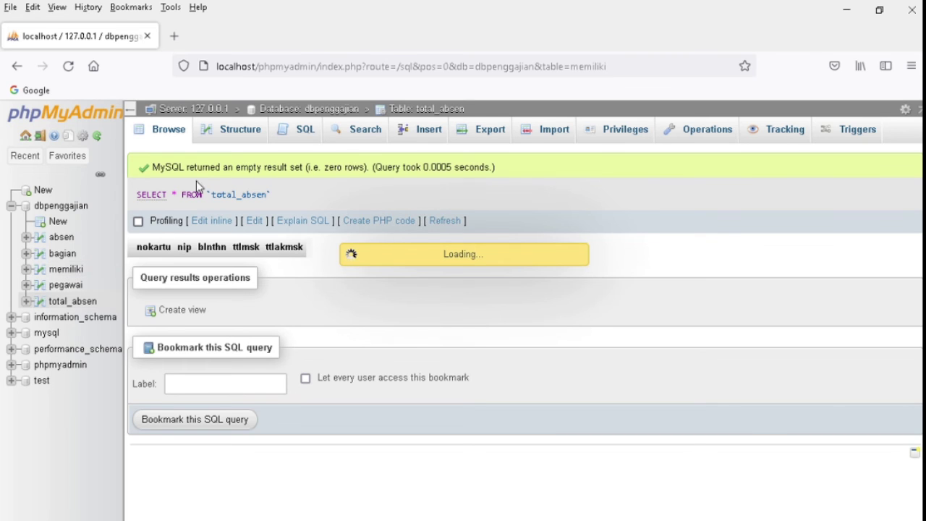
click(231, 136)
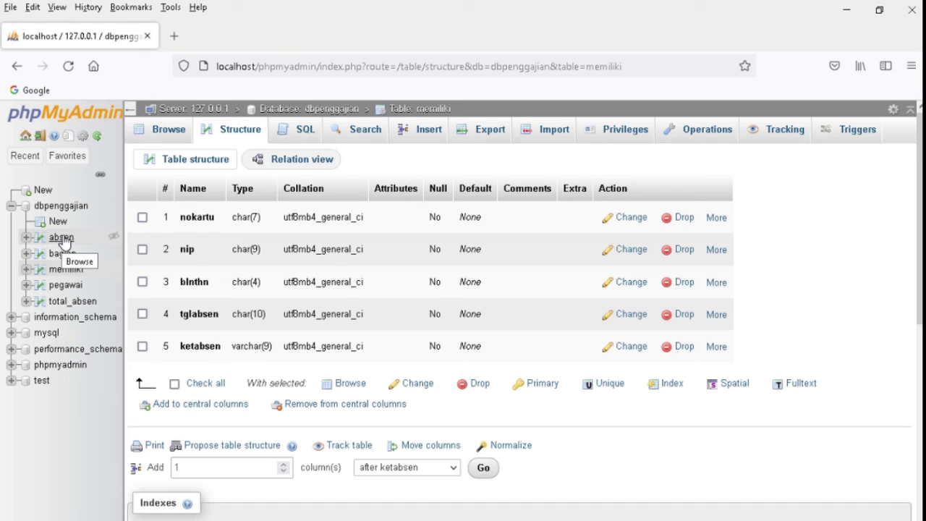
Step: Hide the absen and bagian tables from the dbpenggajian navigation tree
click(114, 237)
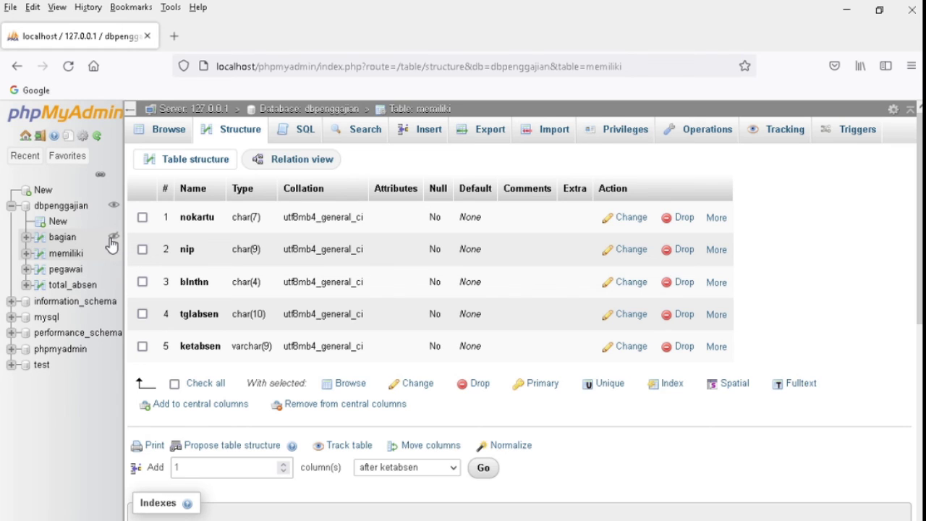
click(114, 238)
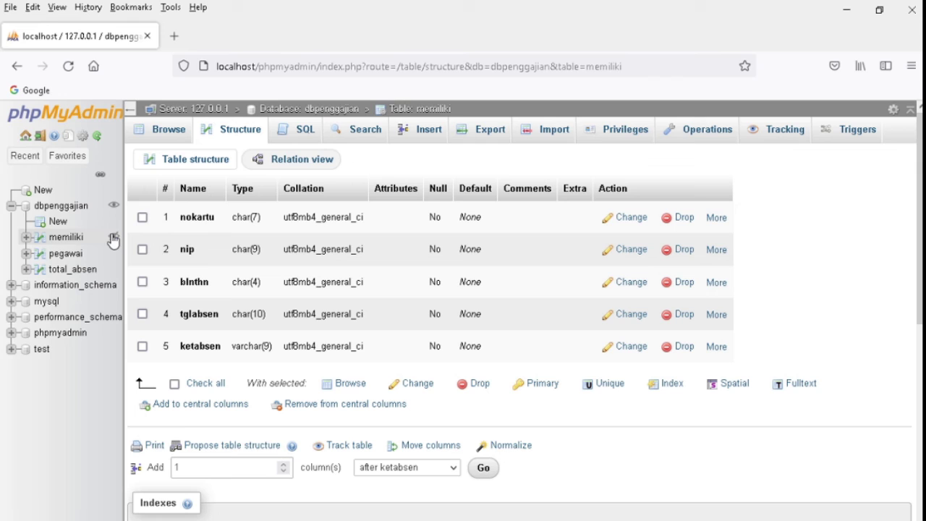
Step: Hide the memiliki, pegawai and total_absen tables from the dbpenggajian navigation tree
click(114, 237)
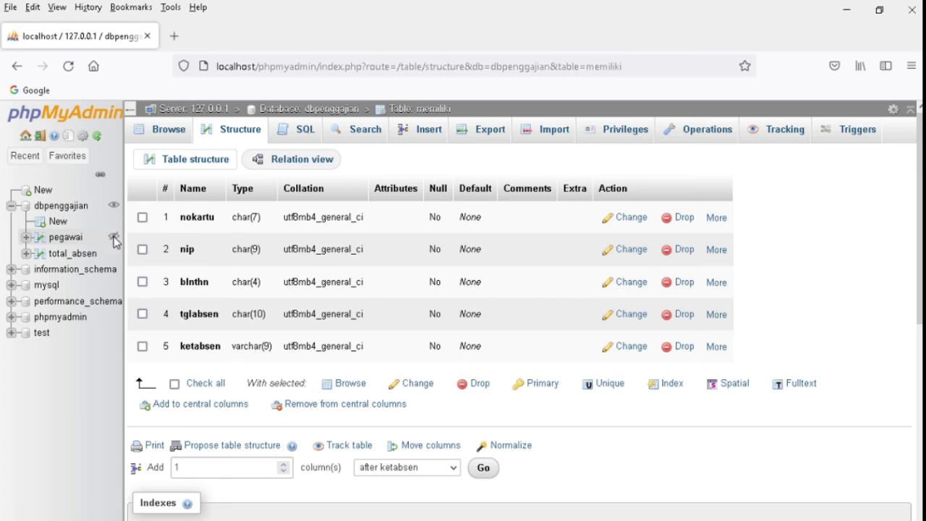
click(114, 239)
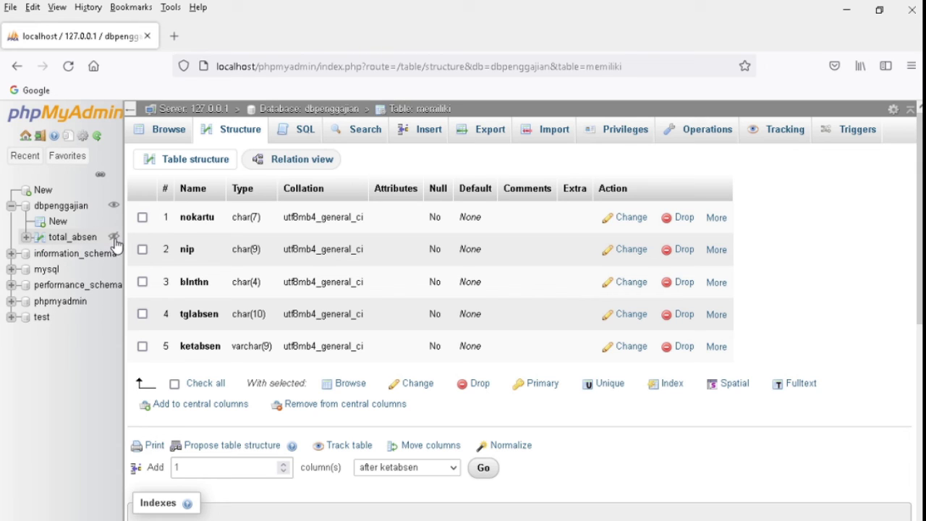
click(113, 238)
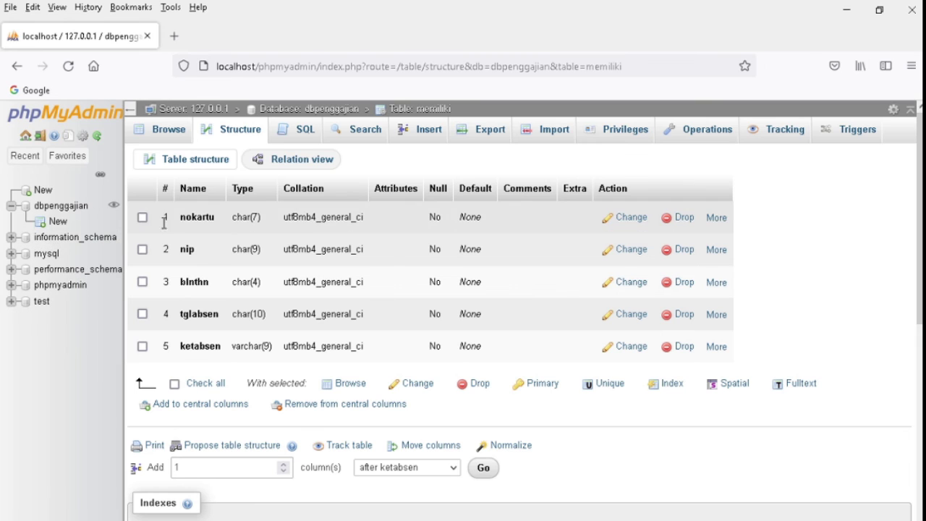
Step: Browse the contents of the hidden bagian table through the list of recently used tables
click(26, 156)
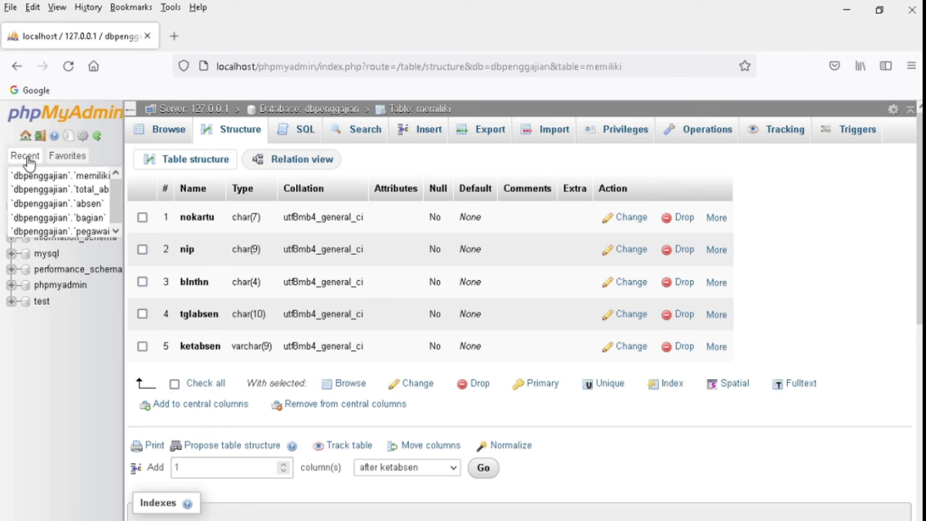
click(60, 218)
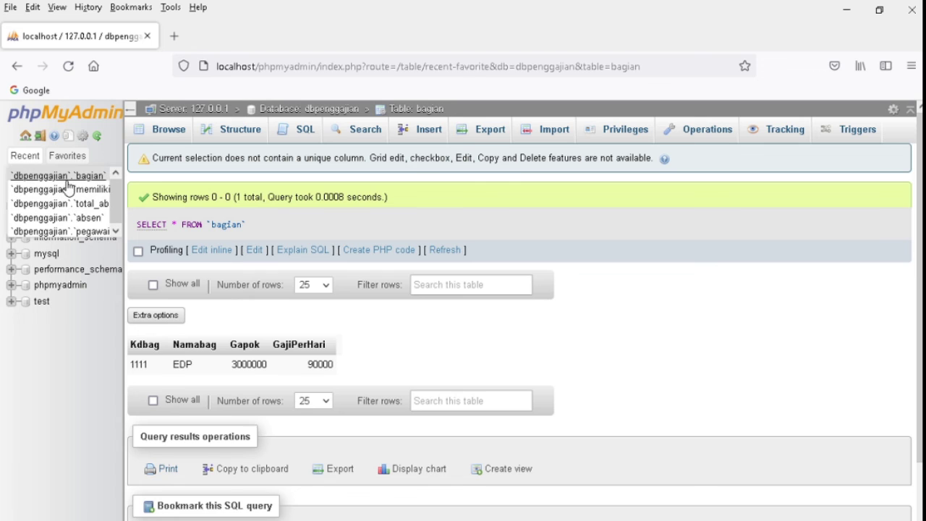
click(68, 185)
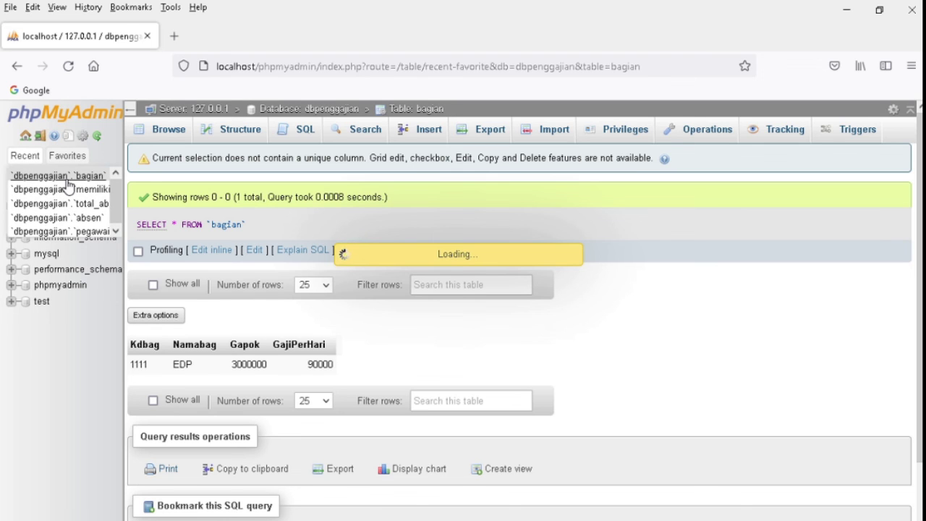
click(114, 249)
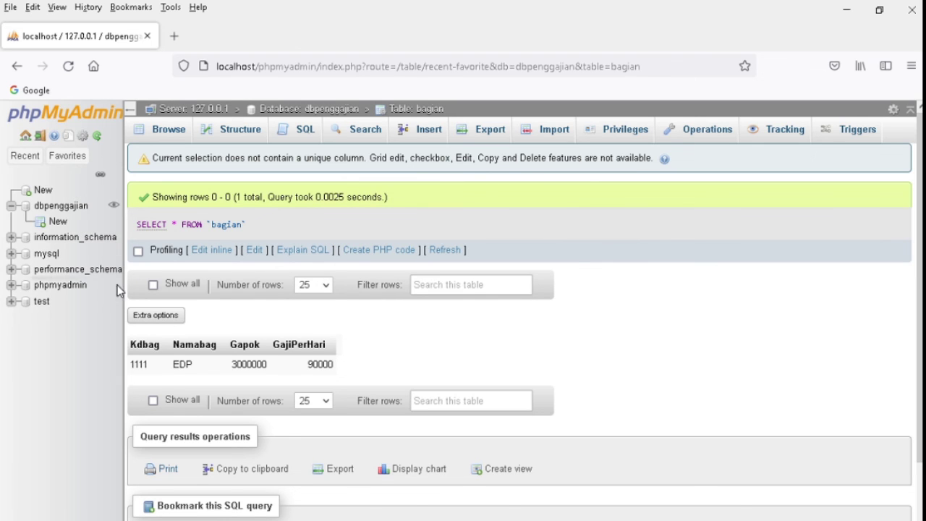
Step: Unhide the absen, bagian, memiliki, pegawai and total_absen tables in the dbpenggajian navigation tree
click(112, 206)
click(115, 209)
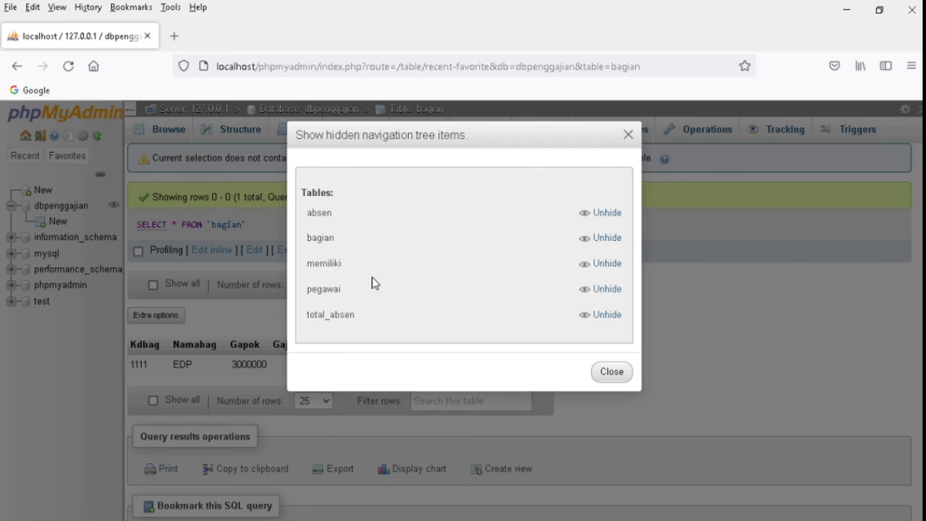
click(608, 213)
click(608, 213)
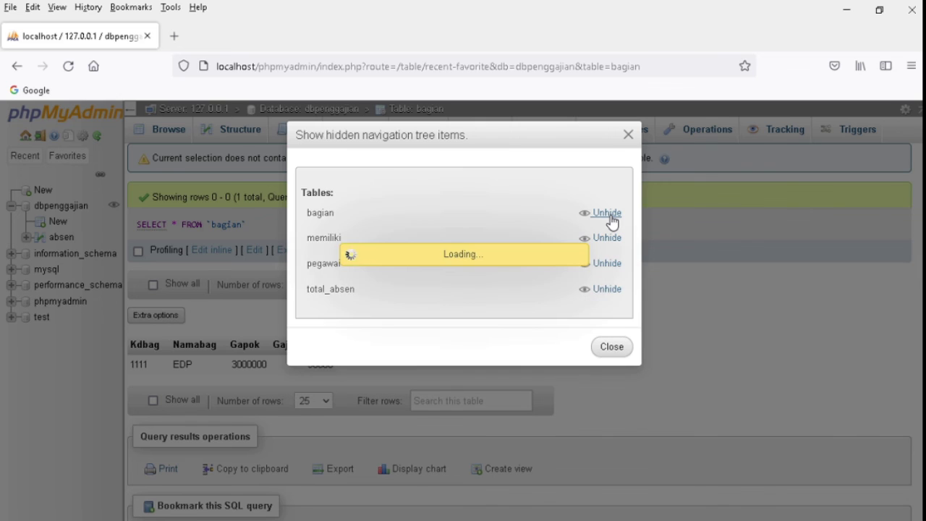
click(608, 213)
click(607, 212)
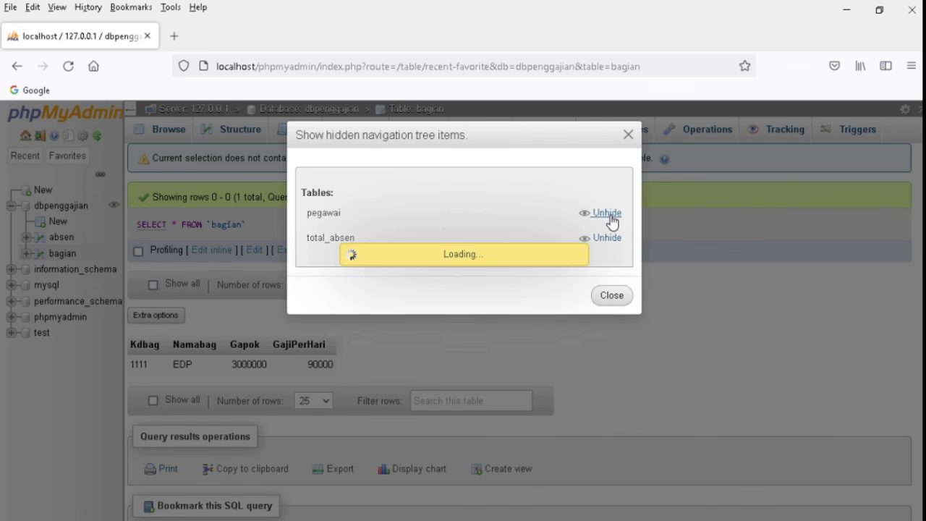
click(608, 212)
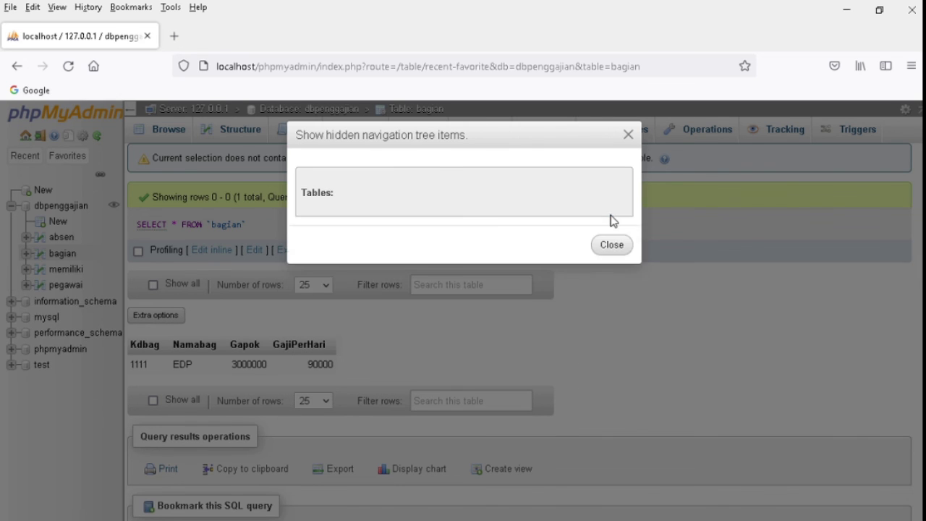
click(611, 244)
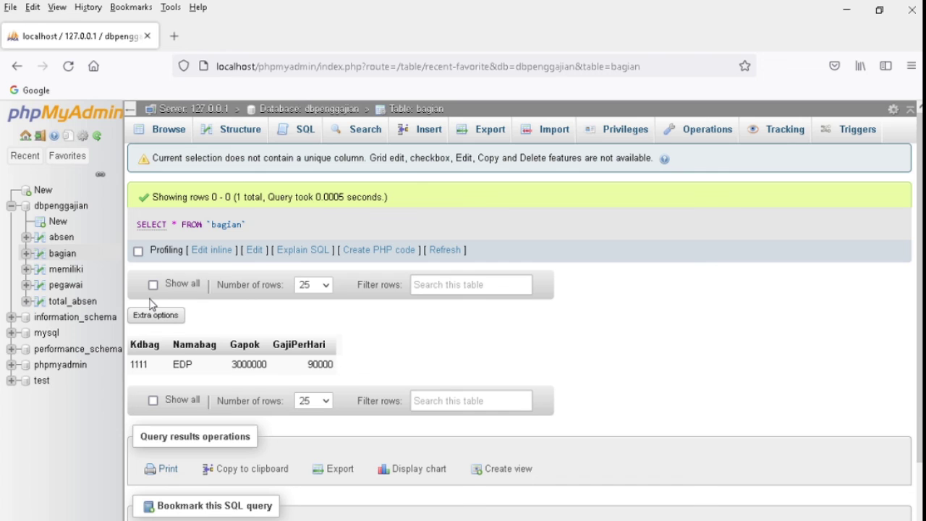
Step: Drop the absen table from the dbpenggajian database
click(79, 211)
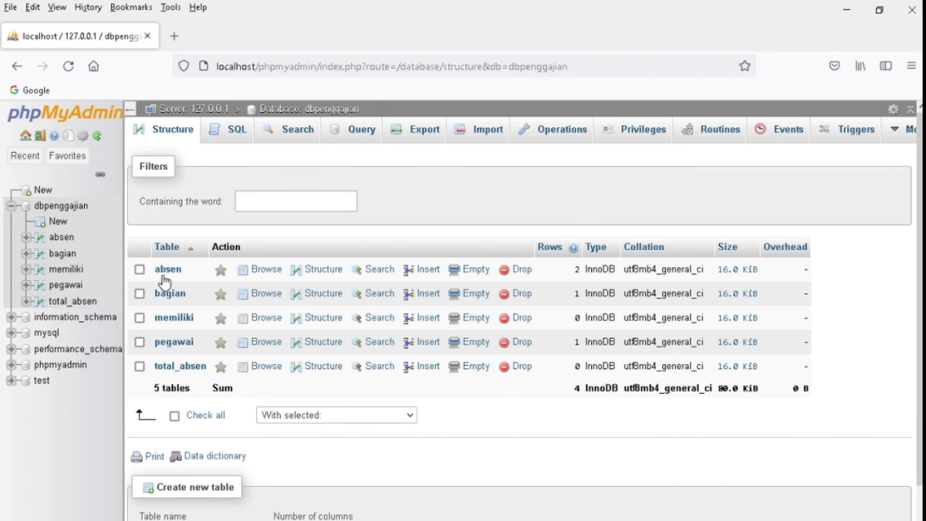
click(140, 270)
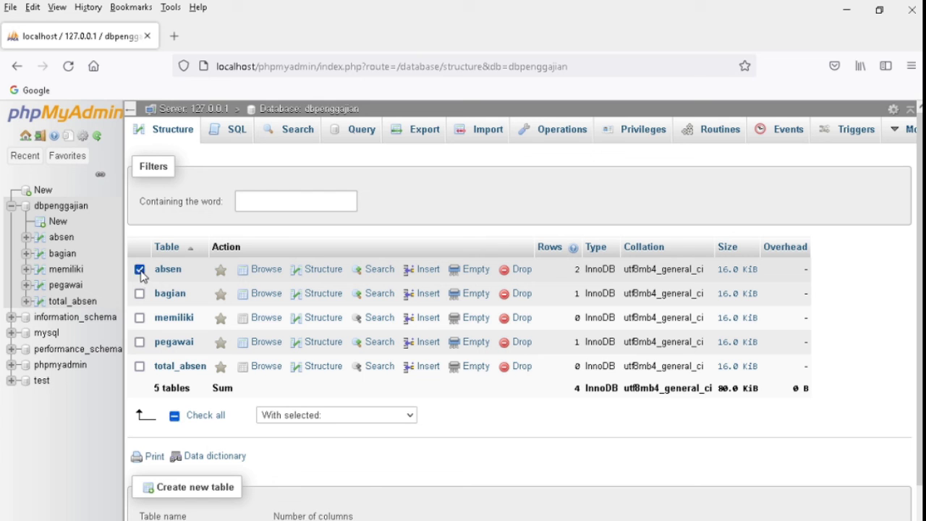
click(522, 273)
click(495, 377)
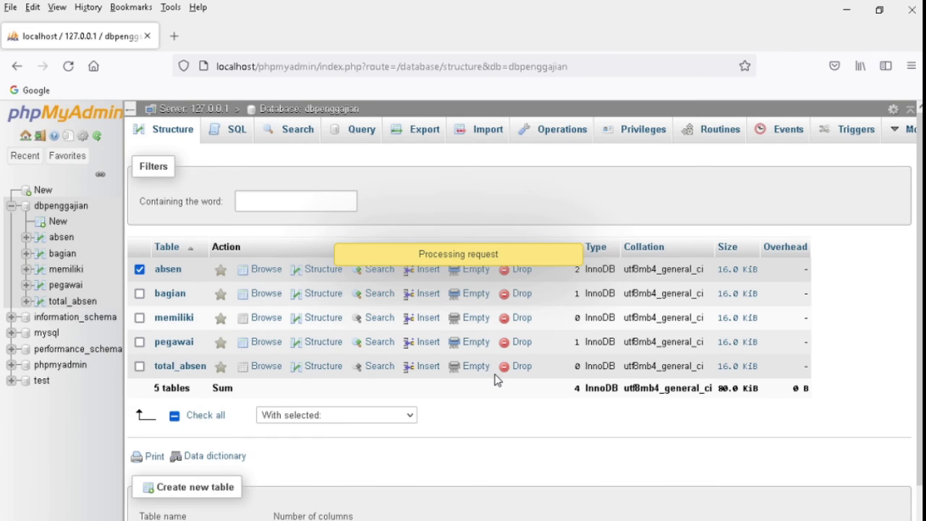
Step: Drop the bagian, memiliki, pegawai and total_absen tables together, keeping foreign key checks enabled
click(140, 270)
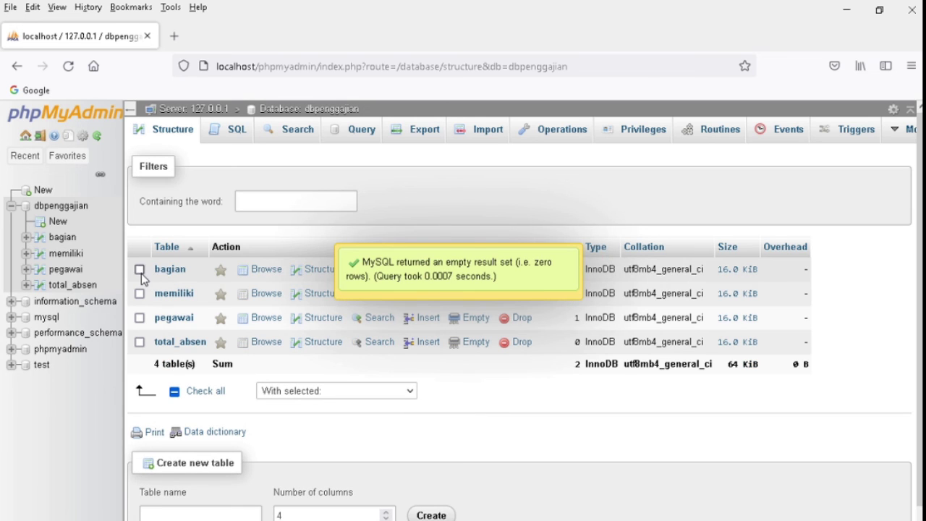
click(140, 293)
click(140, 317)
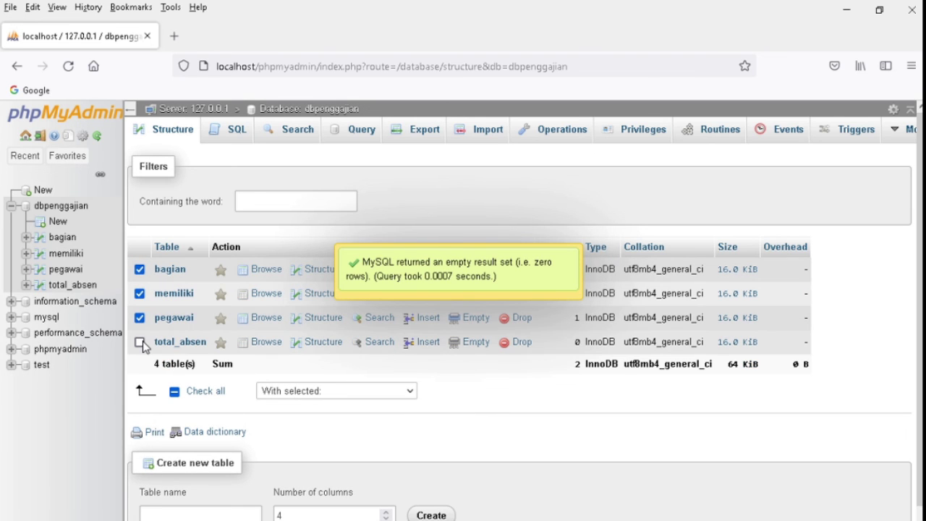
click(140, 342)
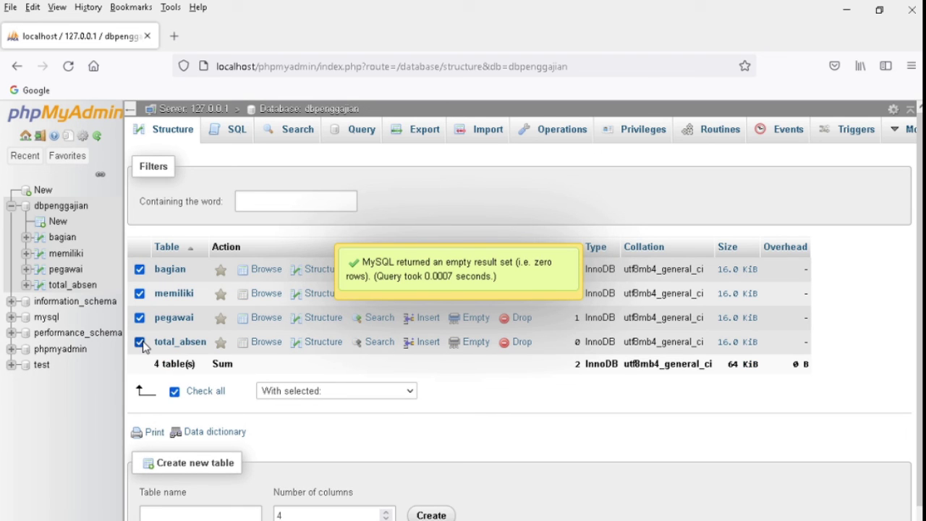
click(280, 397)
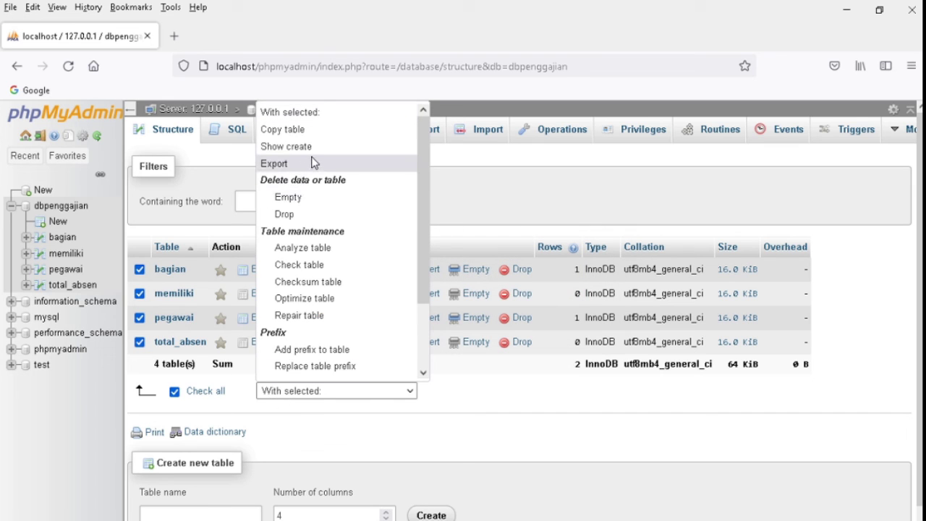
click(301, 214)
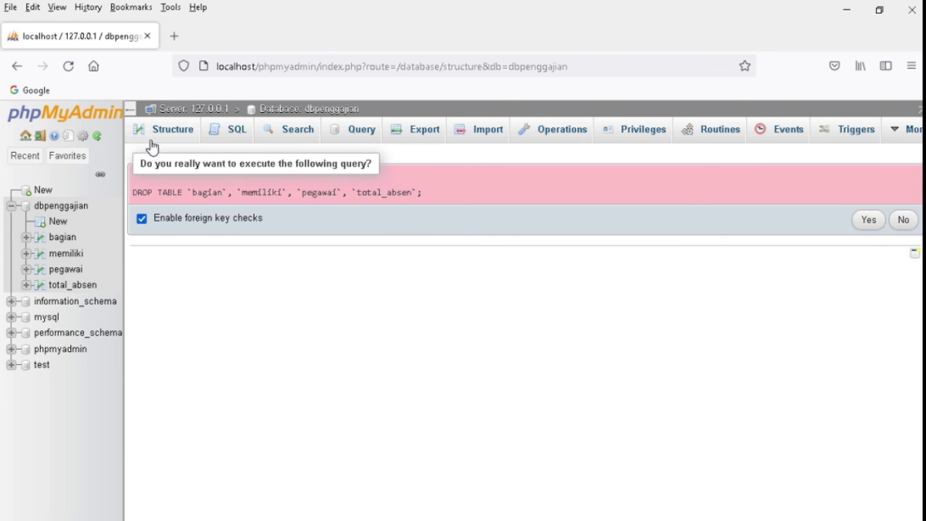
click(869, 222)
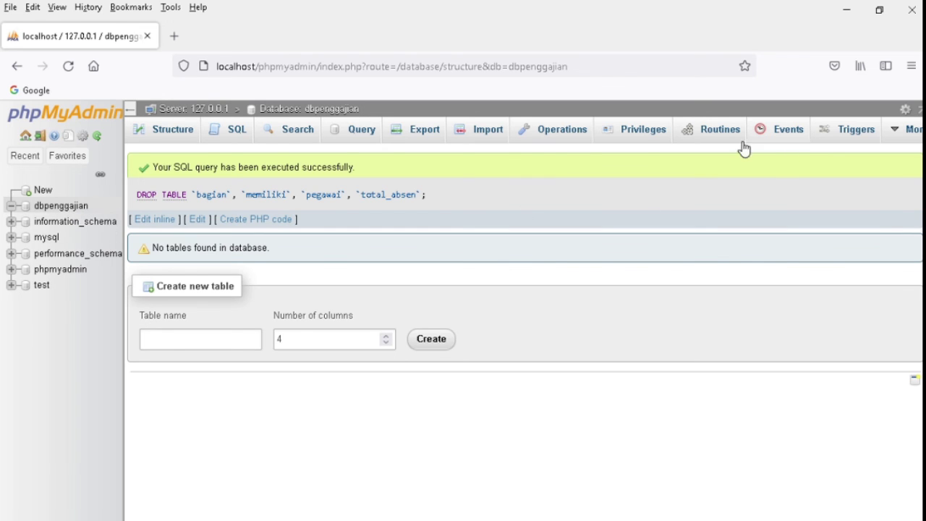
Step: Drop the entire dbpenggajian database from the server
click(565, 138)
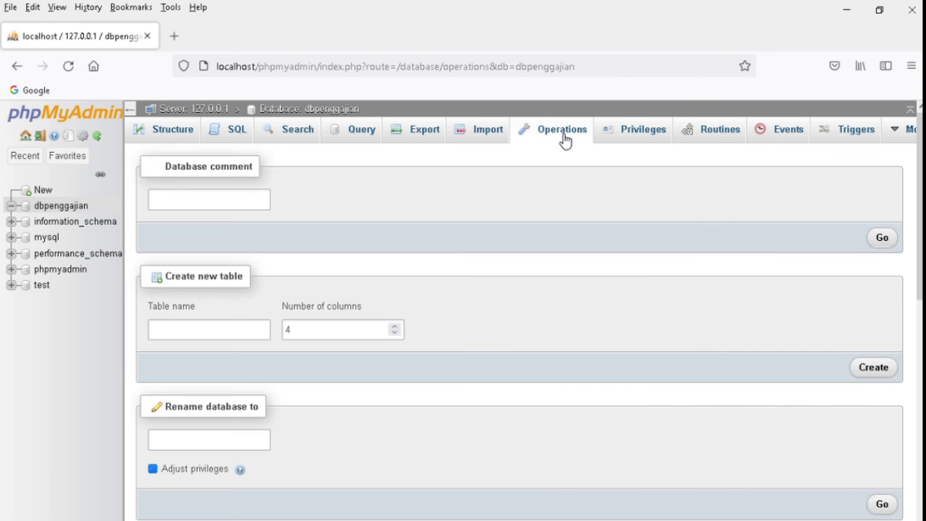
drag(920, 290, 921, 471)
scroll(432, 308, up, 2)
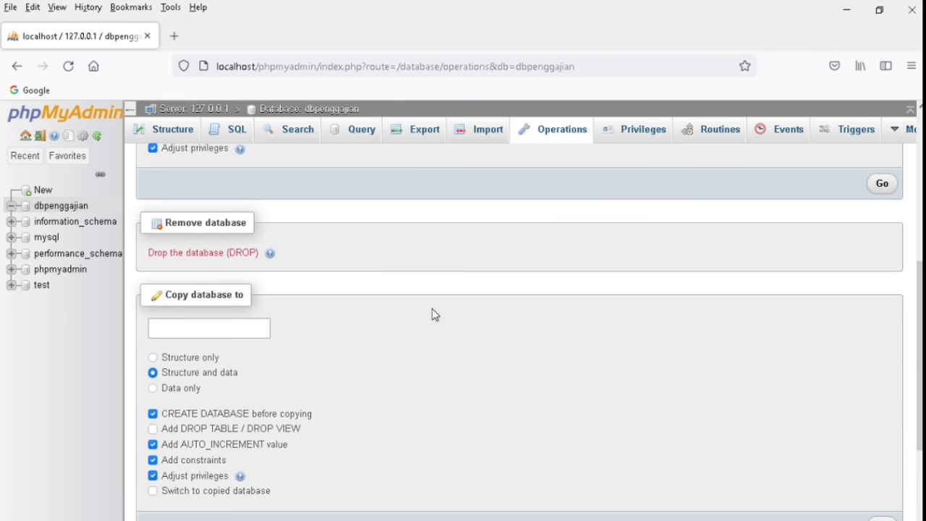
click(238, 253)
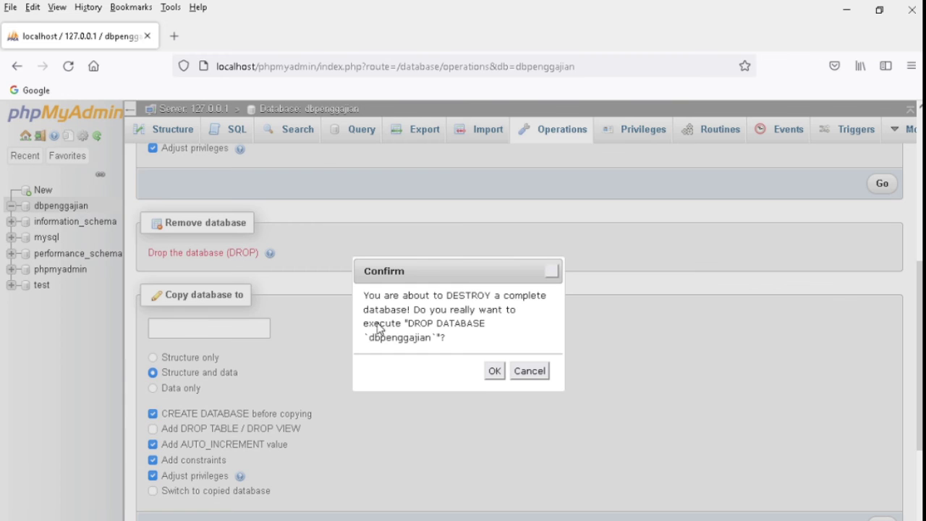
click(492, 374)
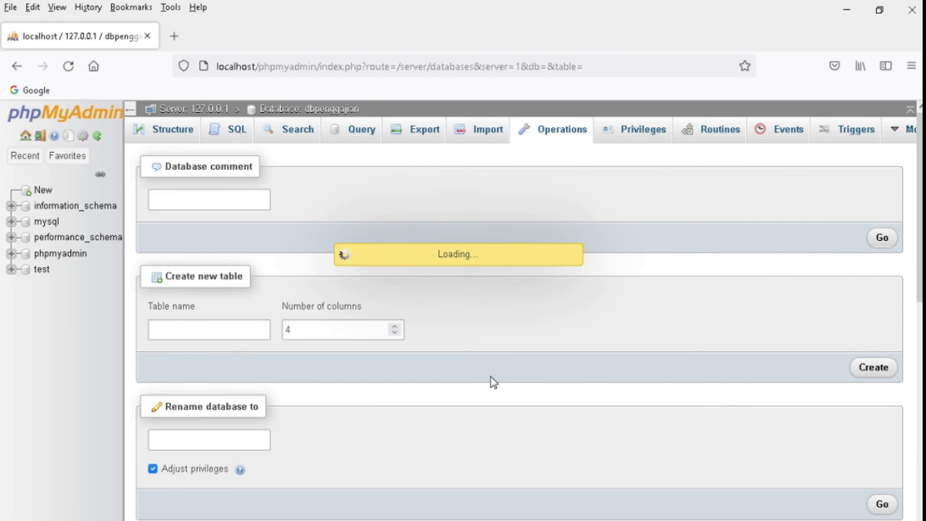